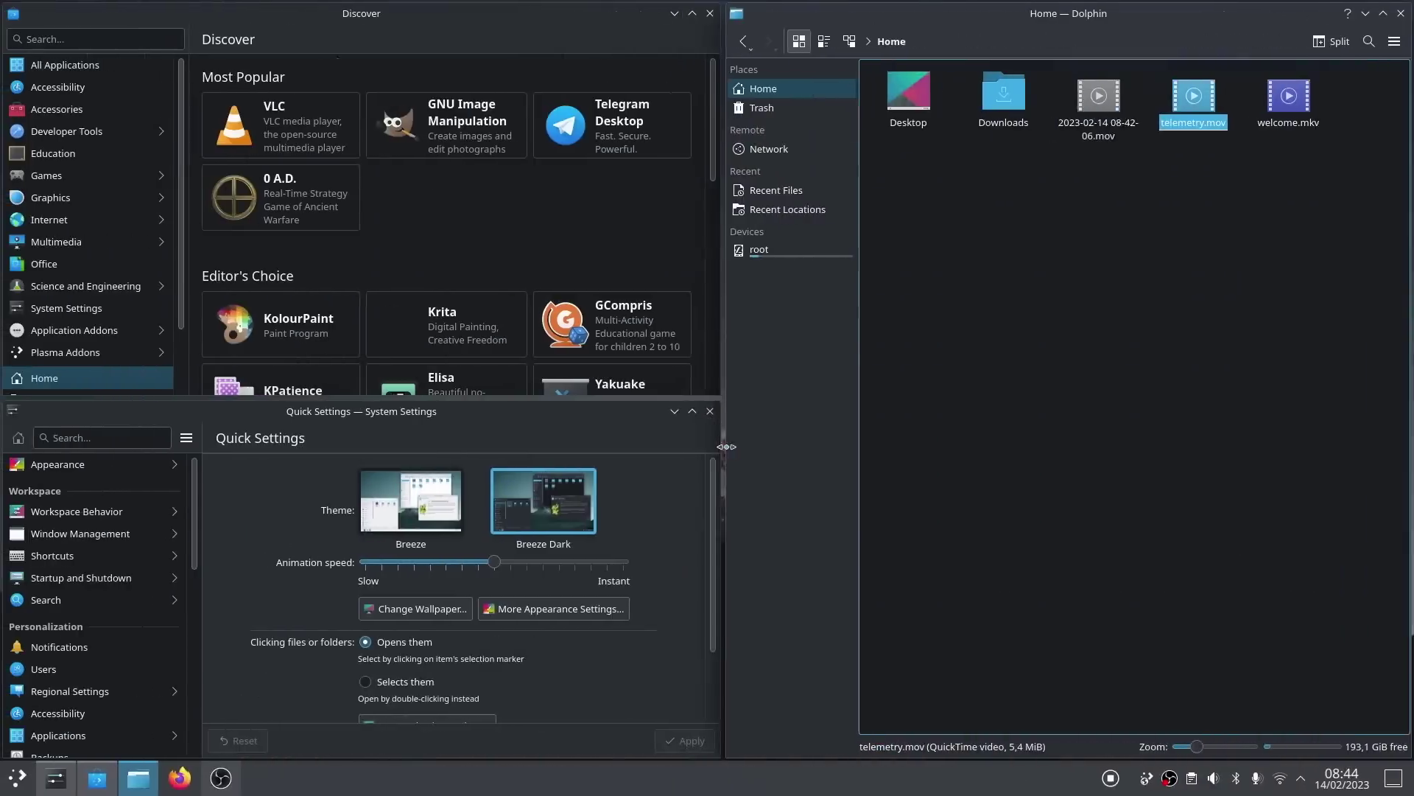
- Widen the left tiled windows beside Dolphin and open the Breeze and Bluetooth changelog in Firefox
drag(726, 443, 882, 442)
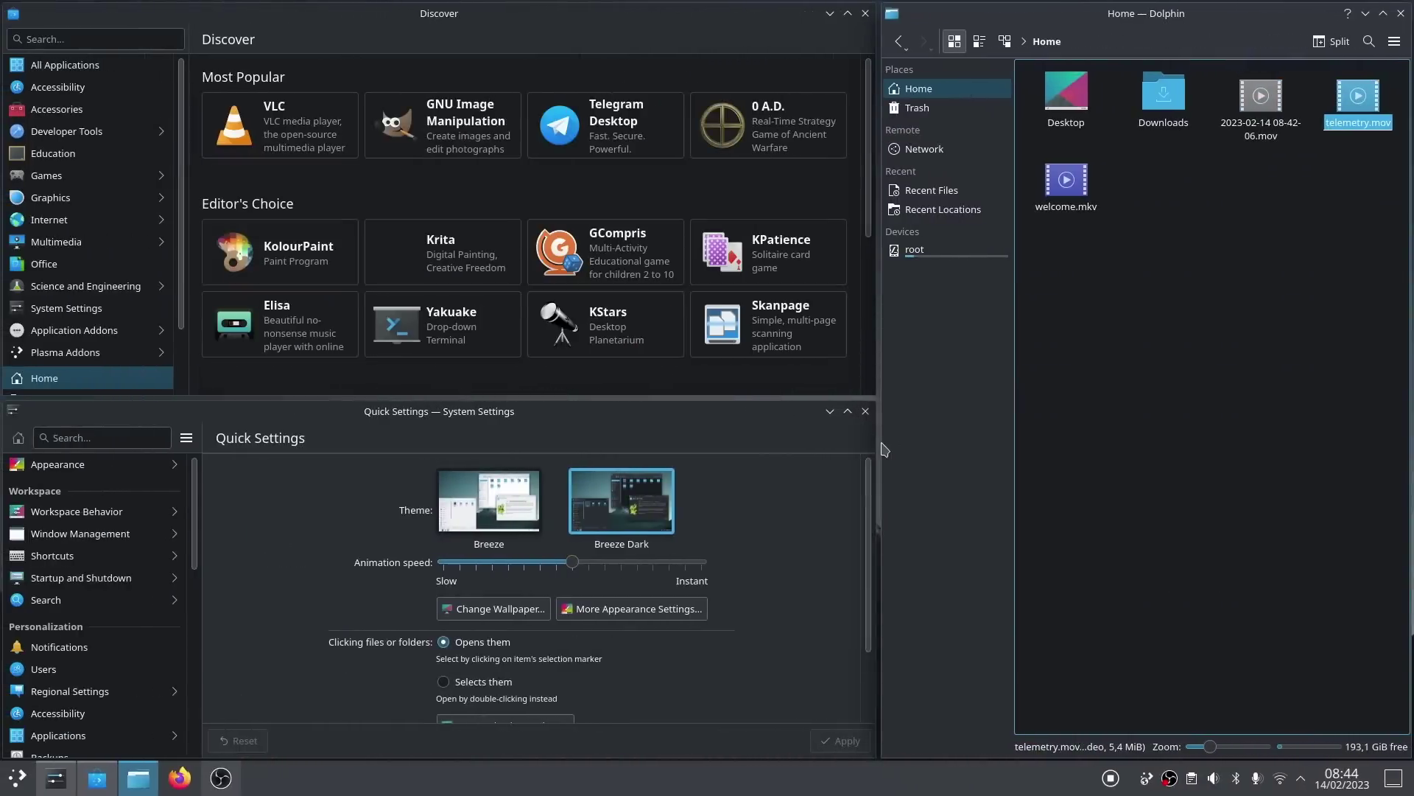
key(super+t)
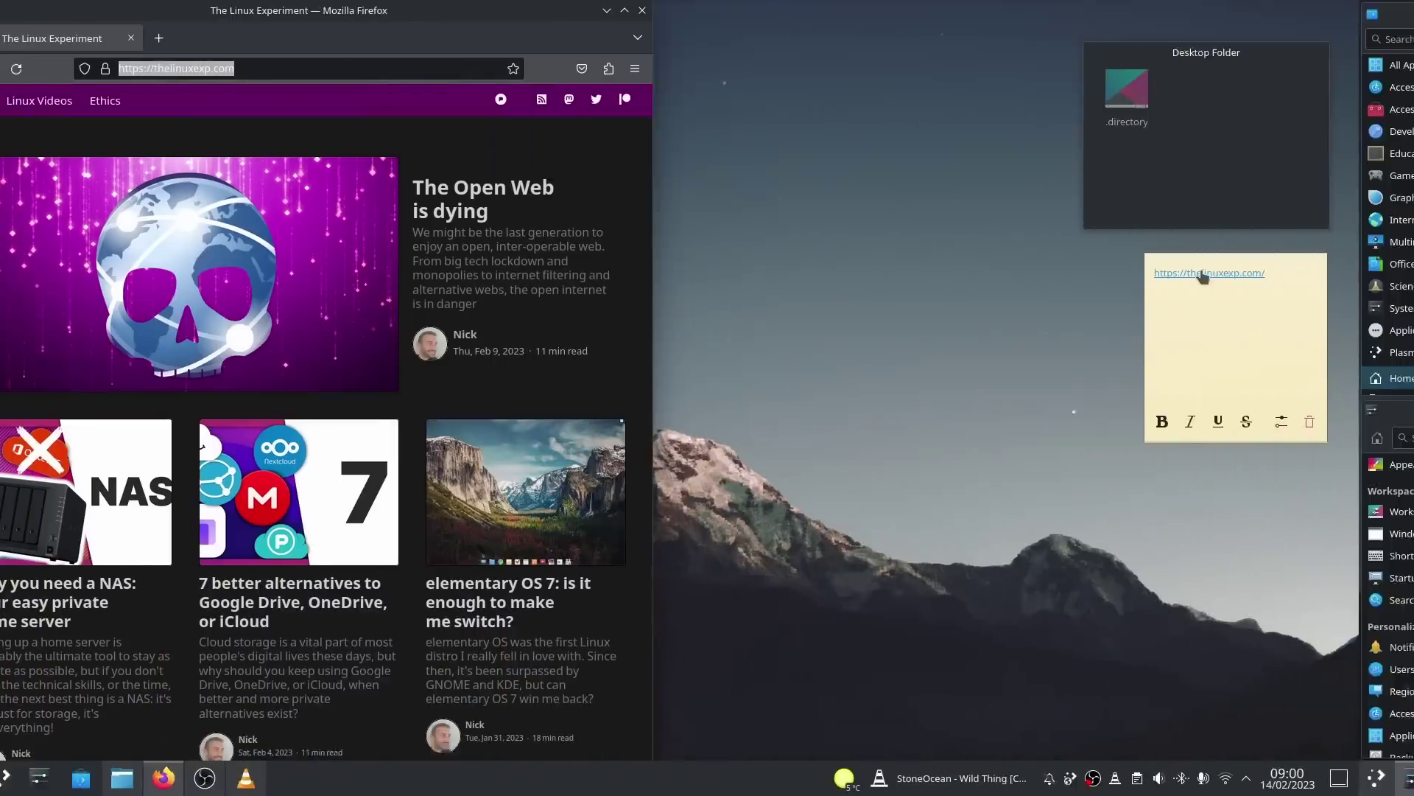
click(1258, 274)
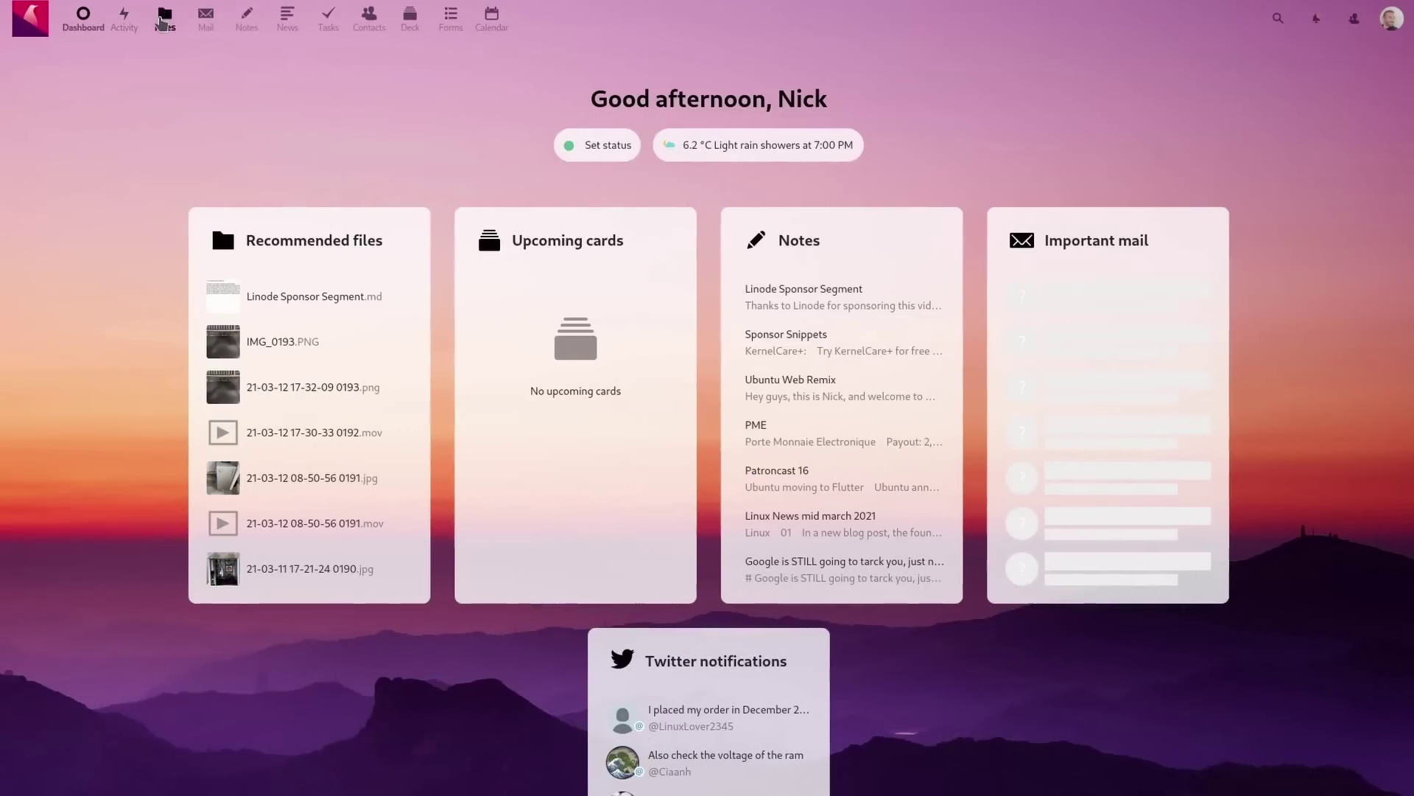
- Leave the March 2021 calendar for Nextcloud's All files list and skim it
click(164, 17)
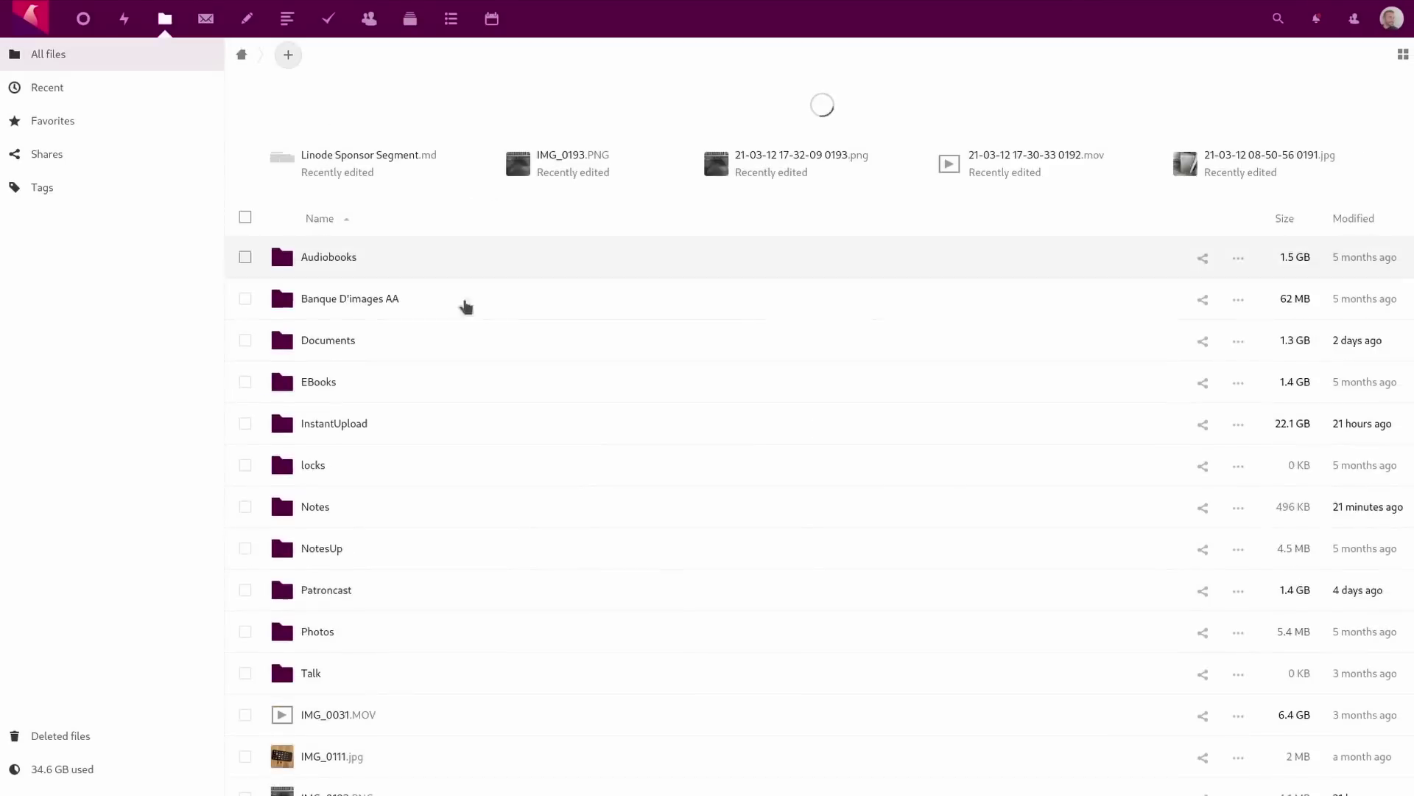
scroll(519, 431, down, 3)
scroll(519, 431, up, 3)
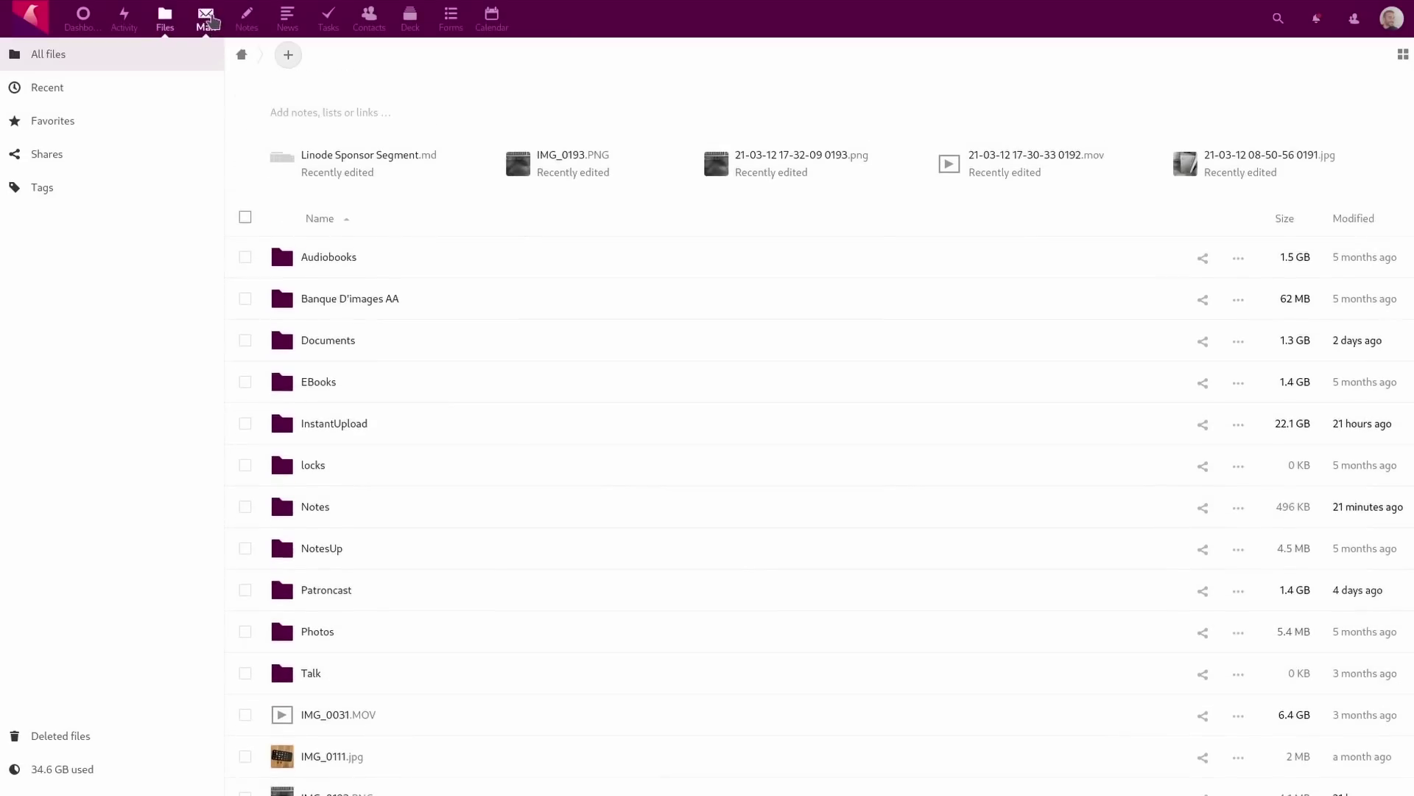
- Scroll down the Linode Marketplace Select App grid past Pi-hole
click(243, 16)
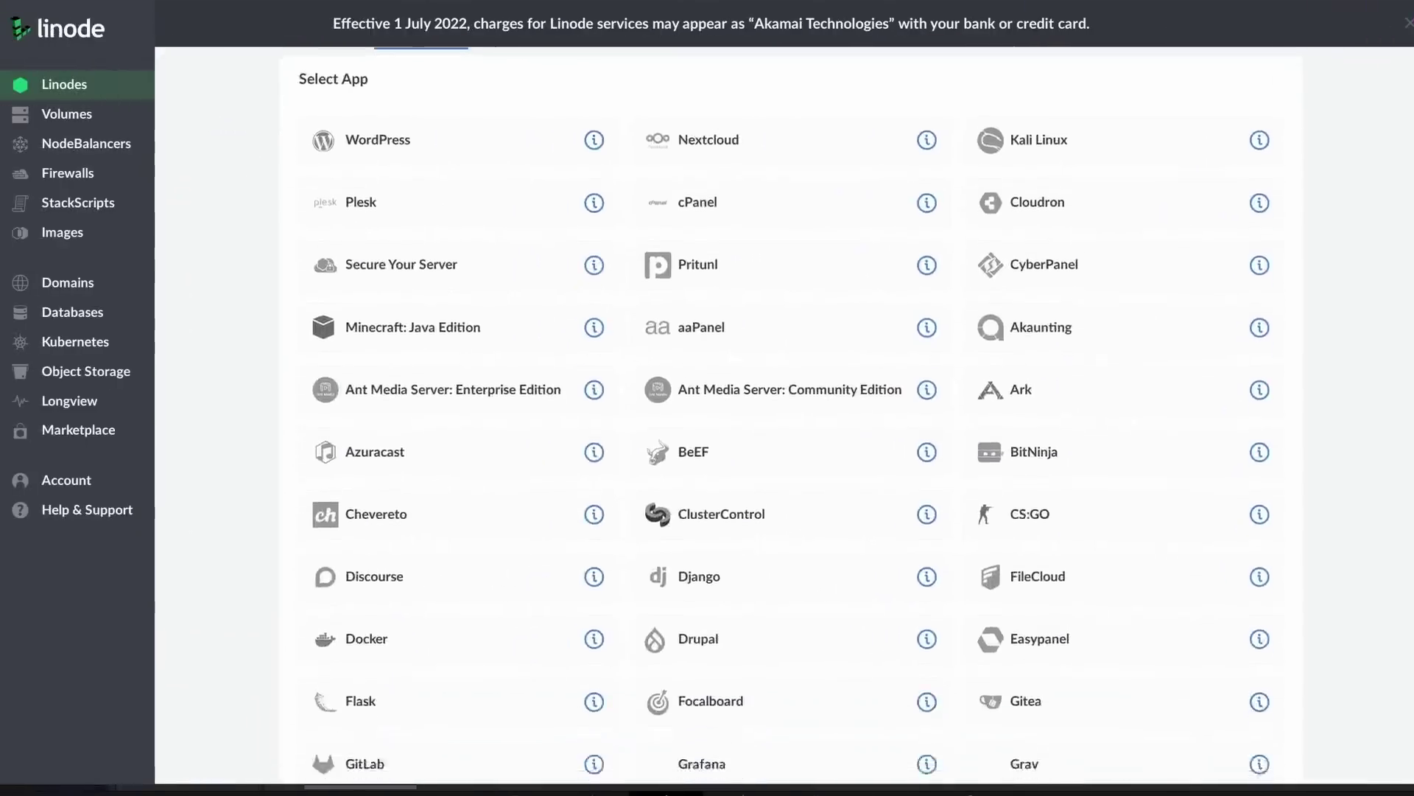
scroll(1409, 148, down, 7)
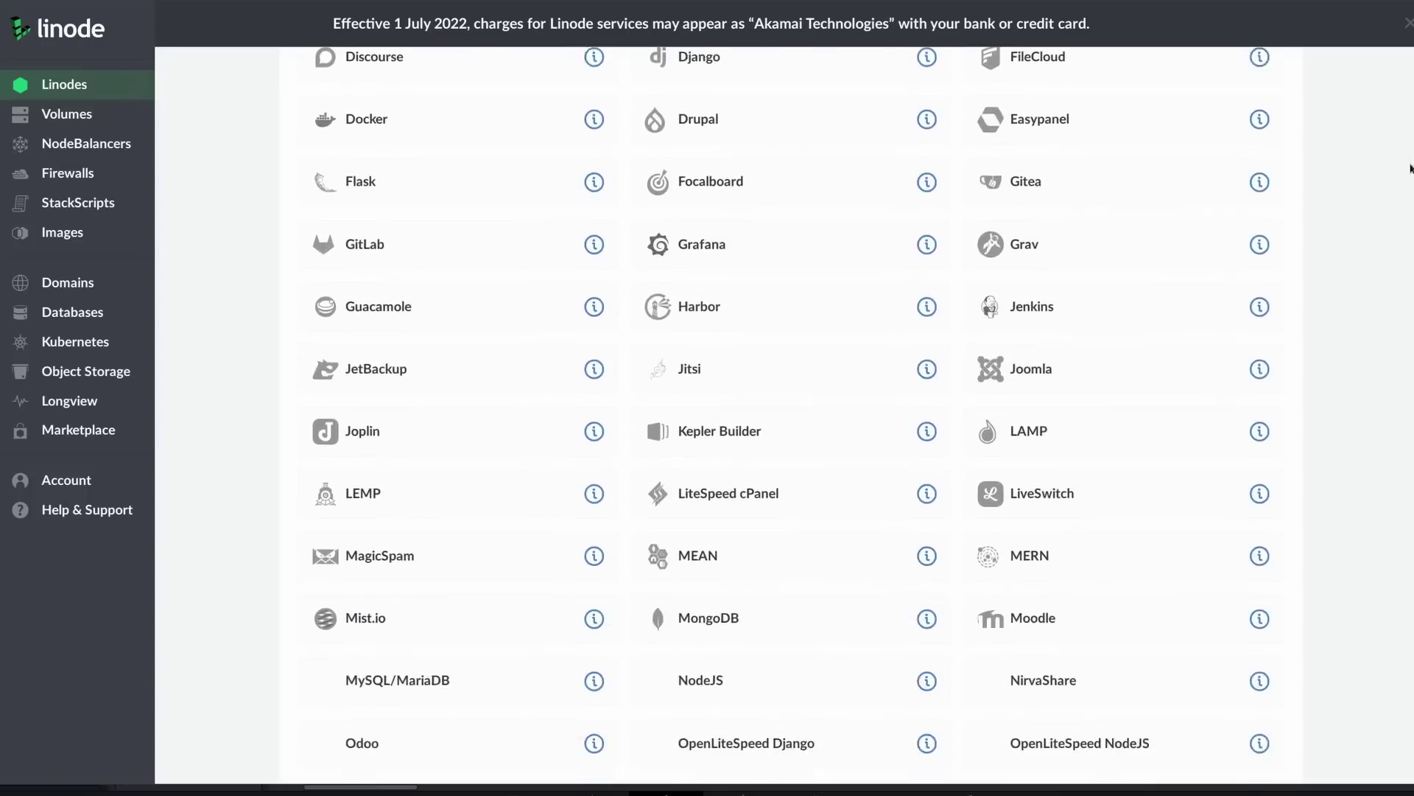
scroll(1404, 221, down, 8)
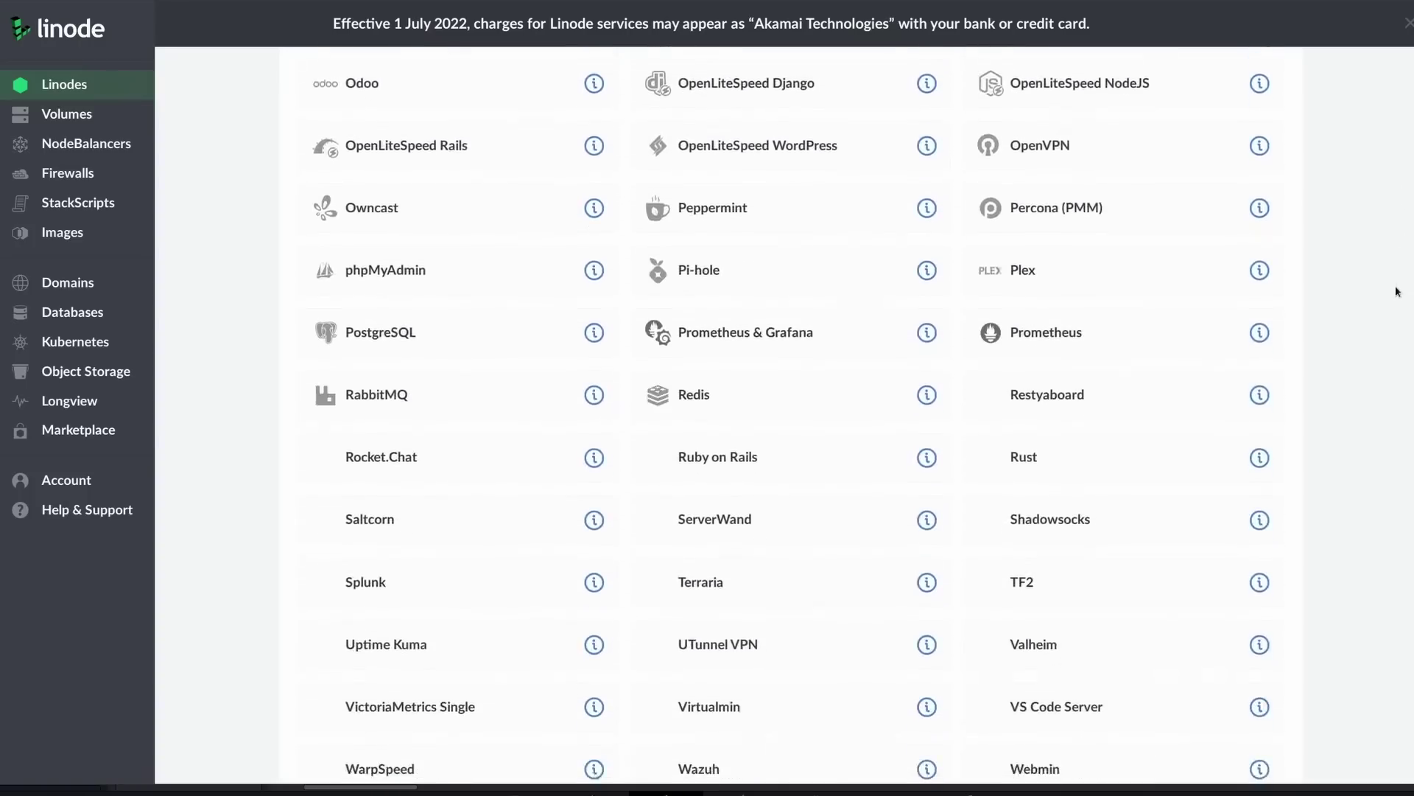
scroll(1394, 310, down, 5)
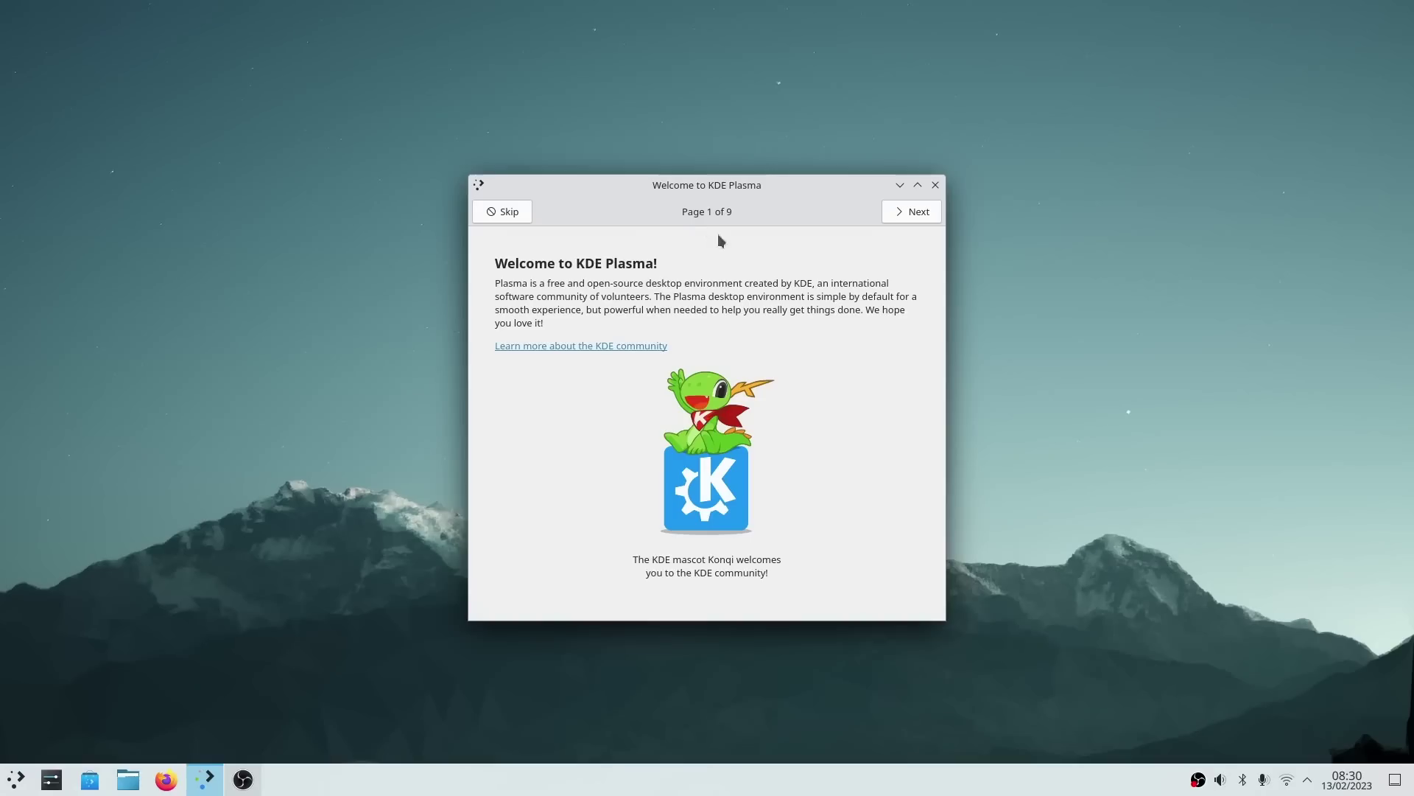
- Advance through the Access the Internet and Simple by Default pages to Powerful When Needed
click(918, 212)
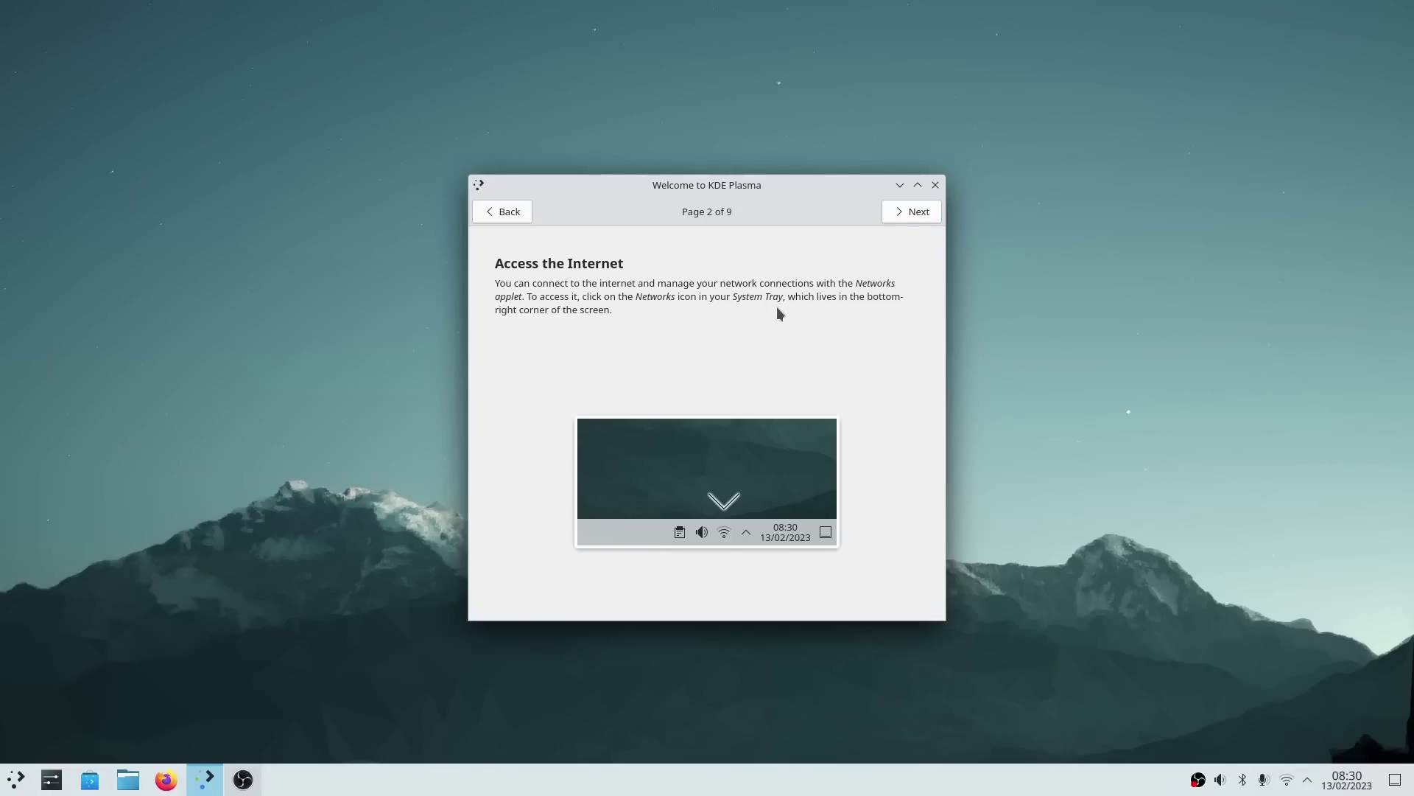
click(917, 219)
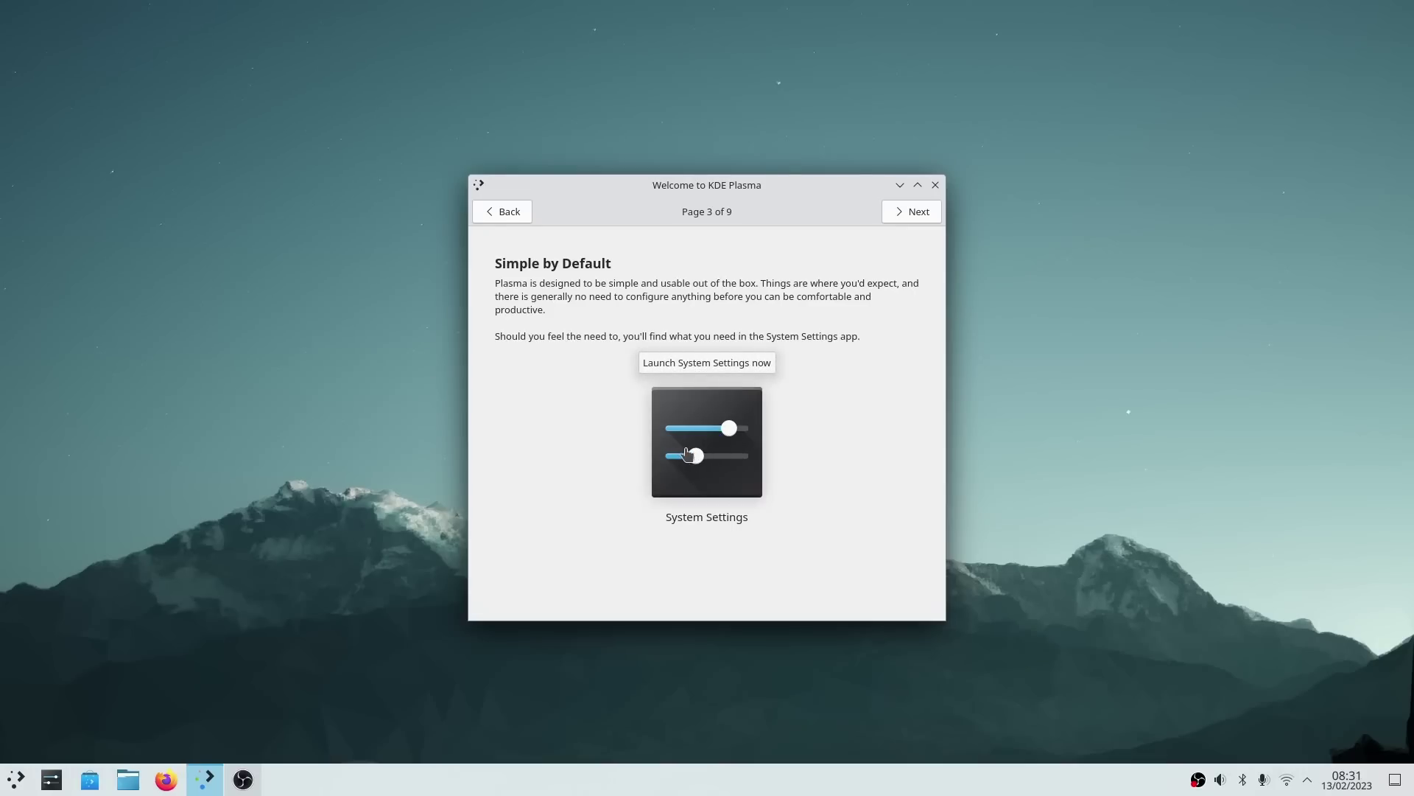
click(908, 219)
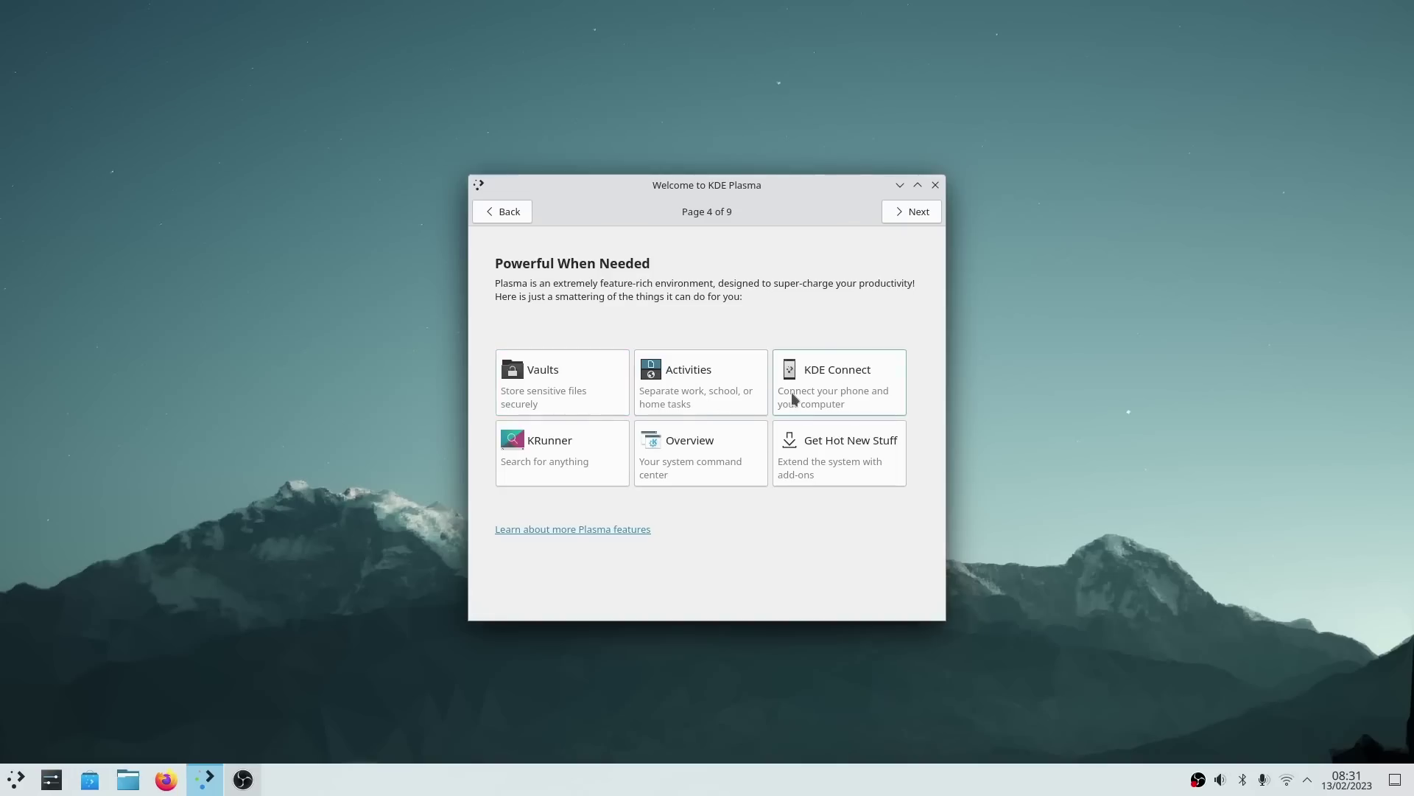
- Read the Get Hot New Stuff, Overview and KRunner feature cards
click(794, 465)
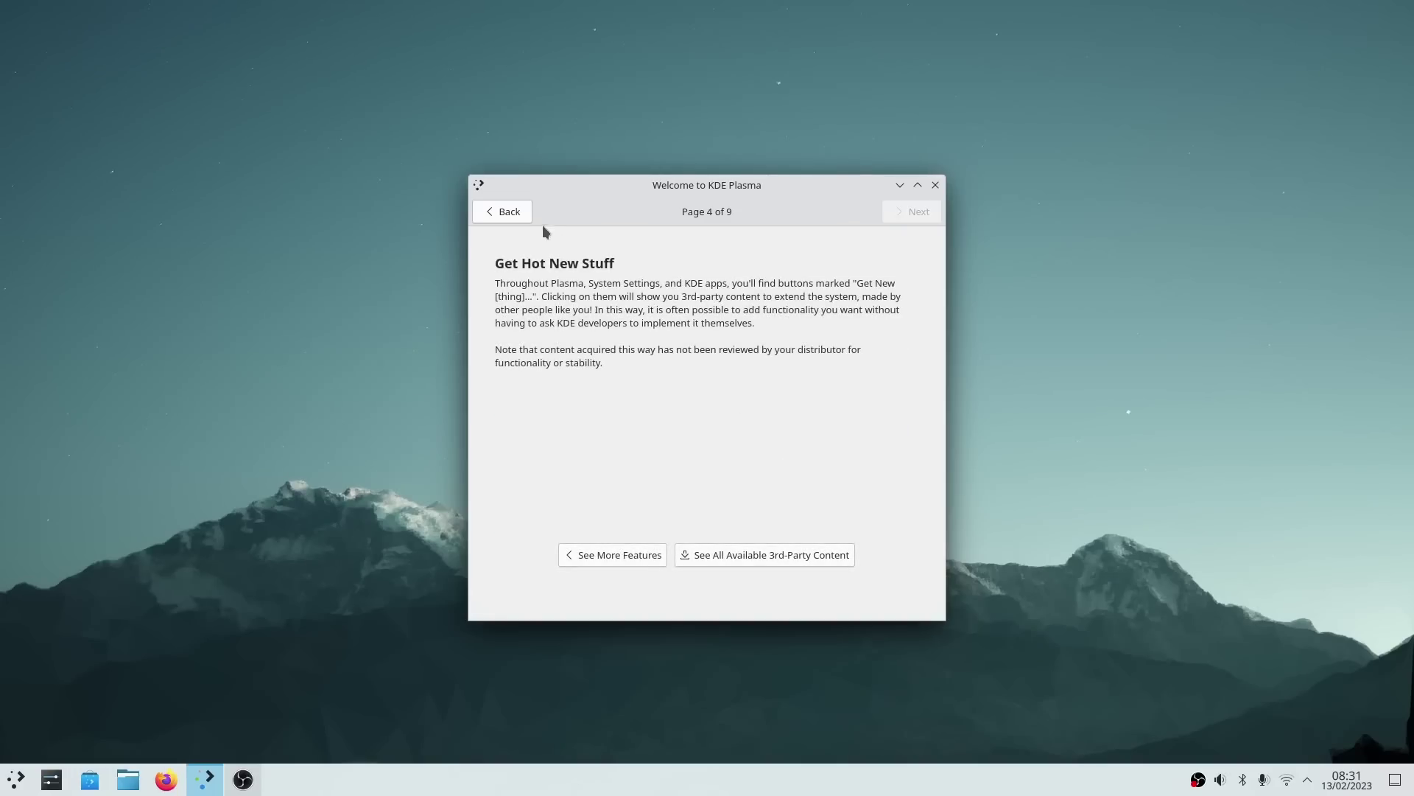
click(523, 215)
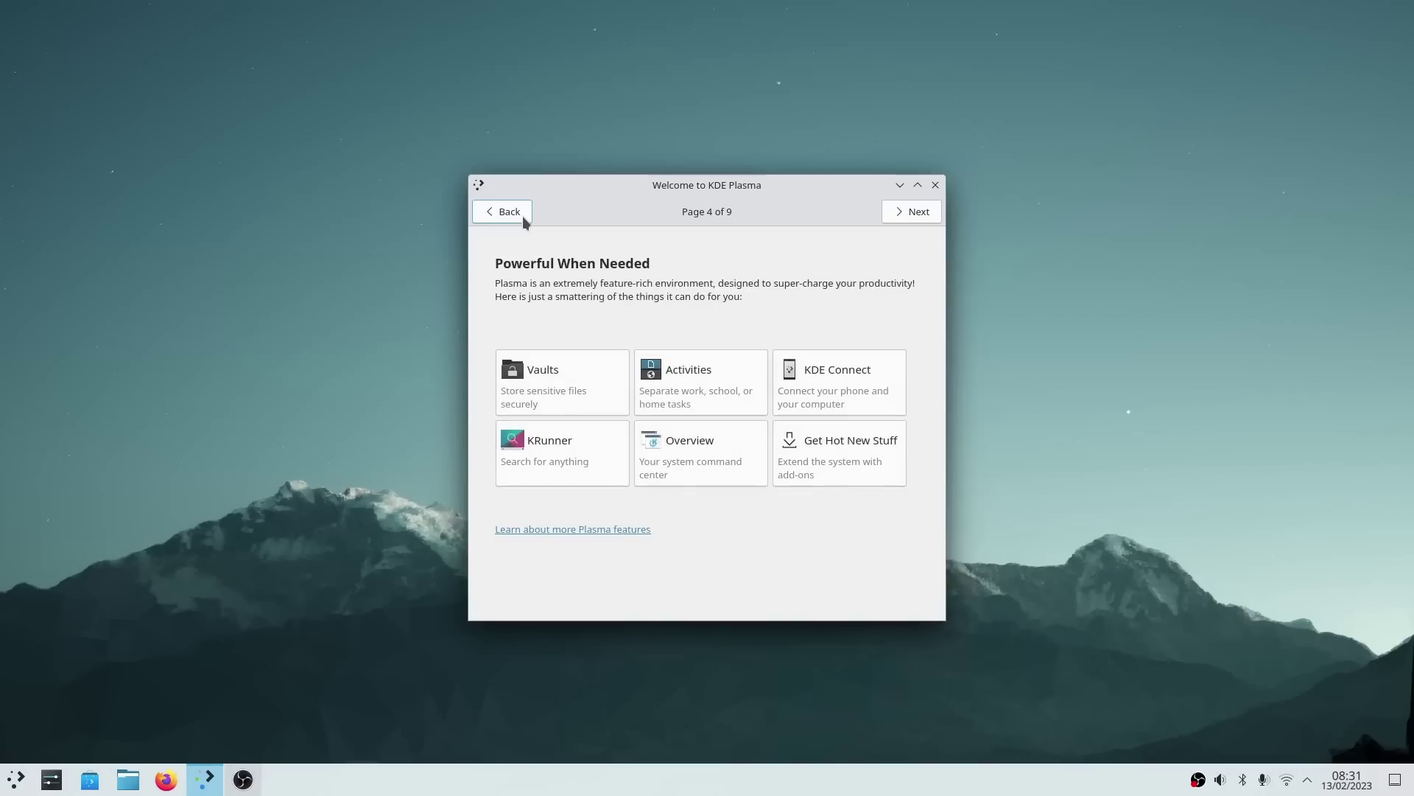
click(682, 458)
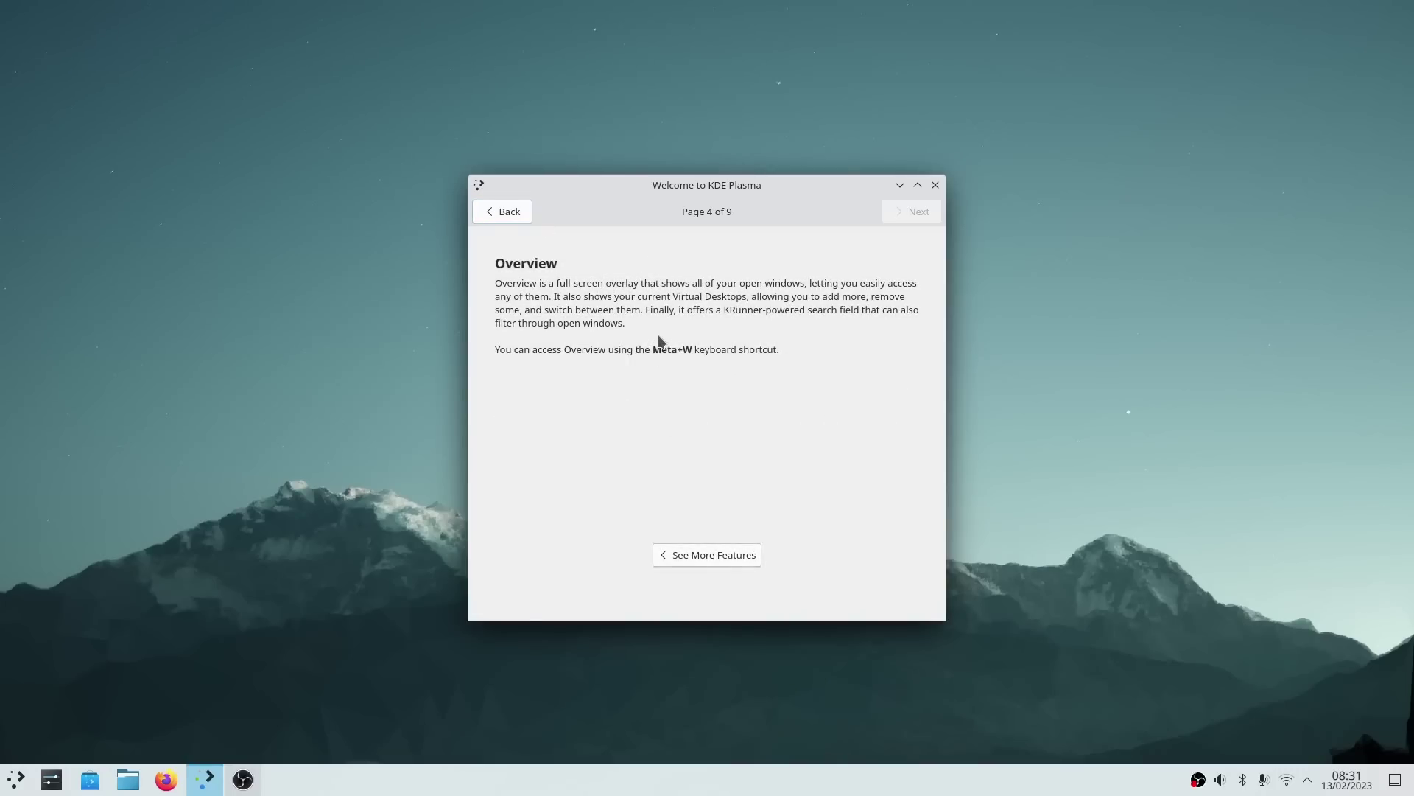
click(504, 214)
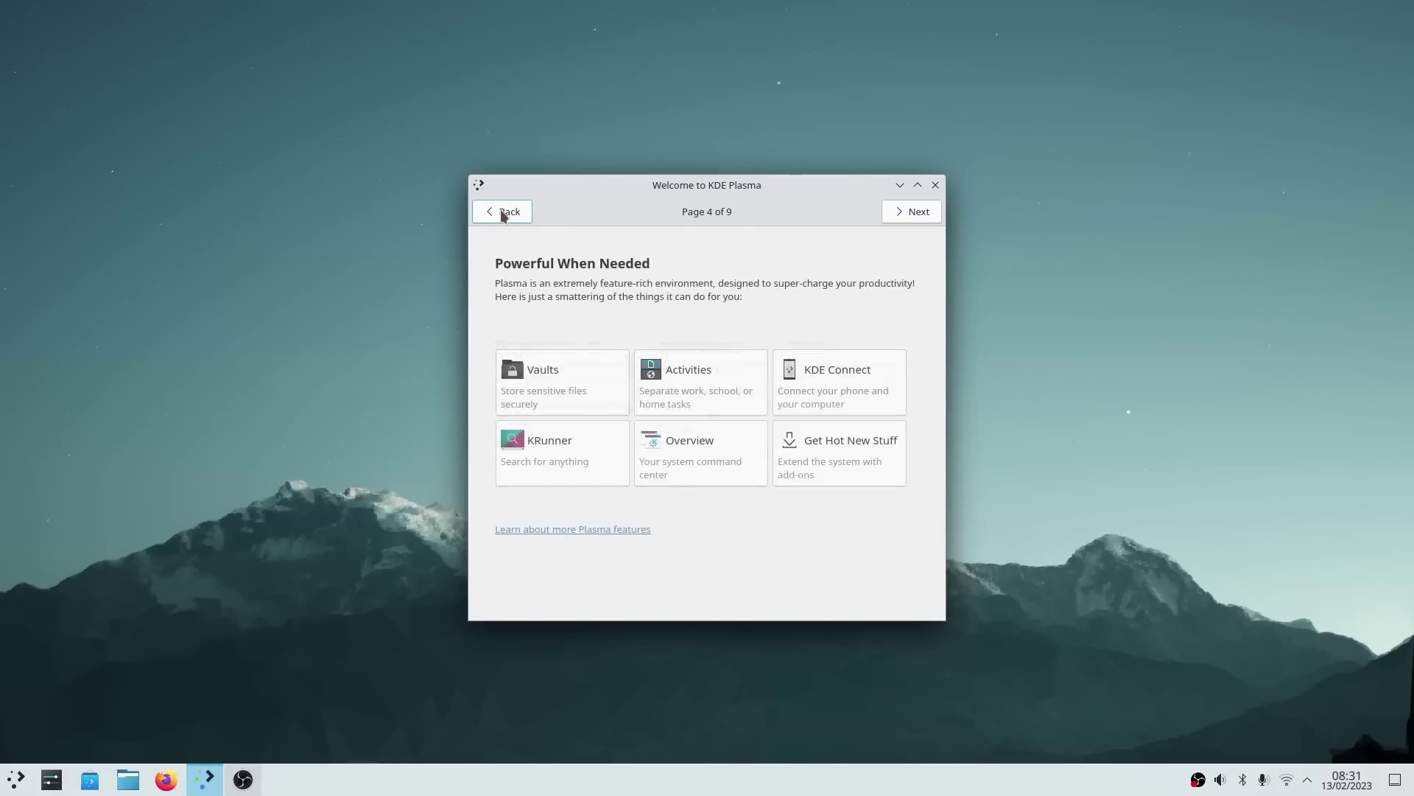
click(546, 457)
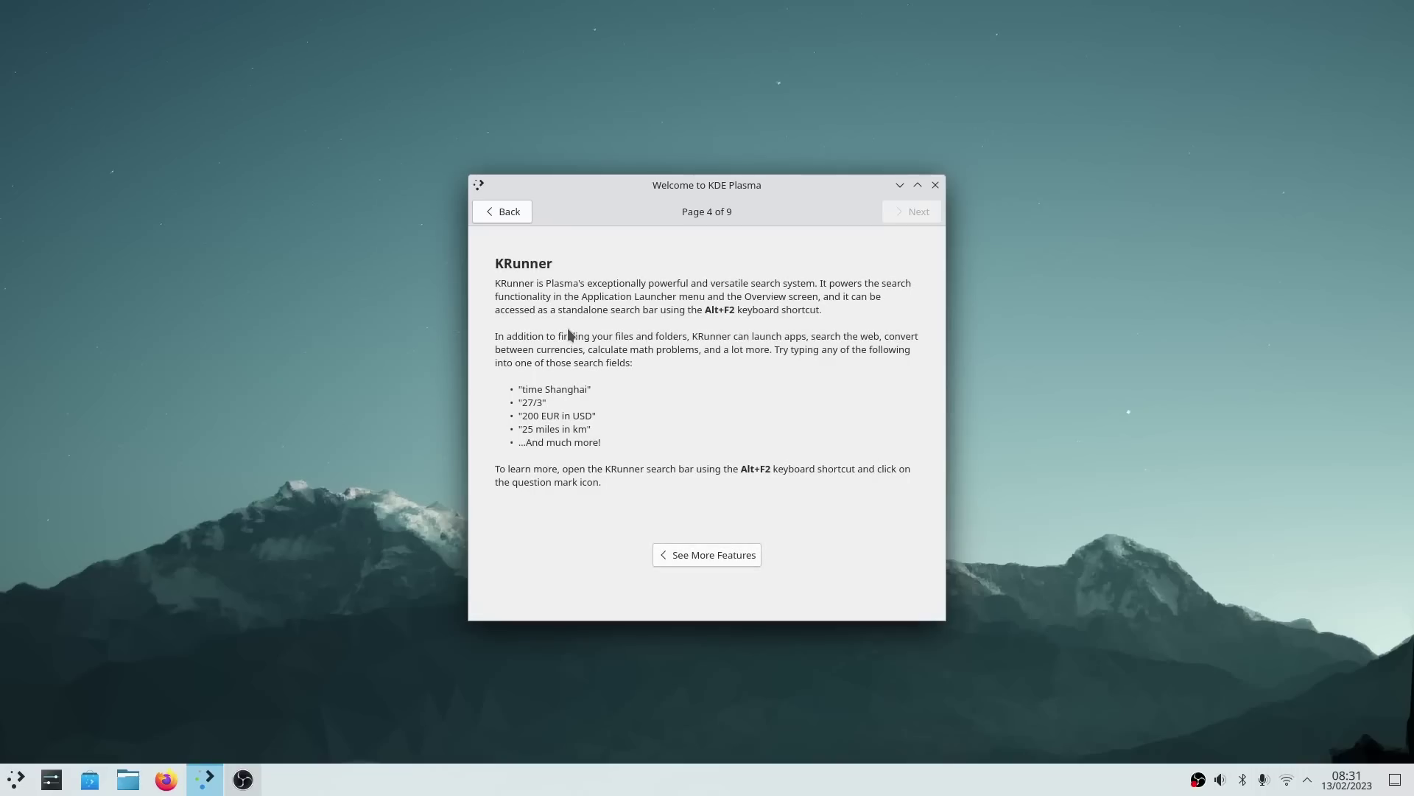
click(505, 215)
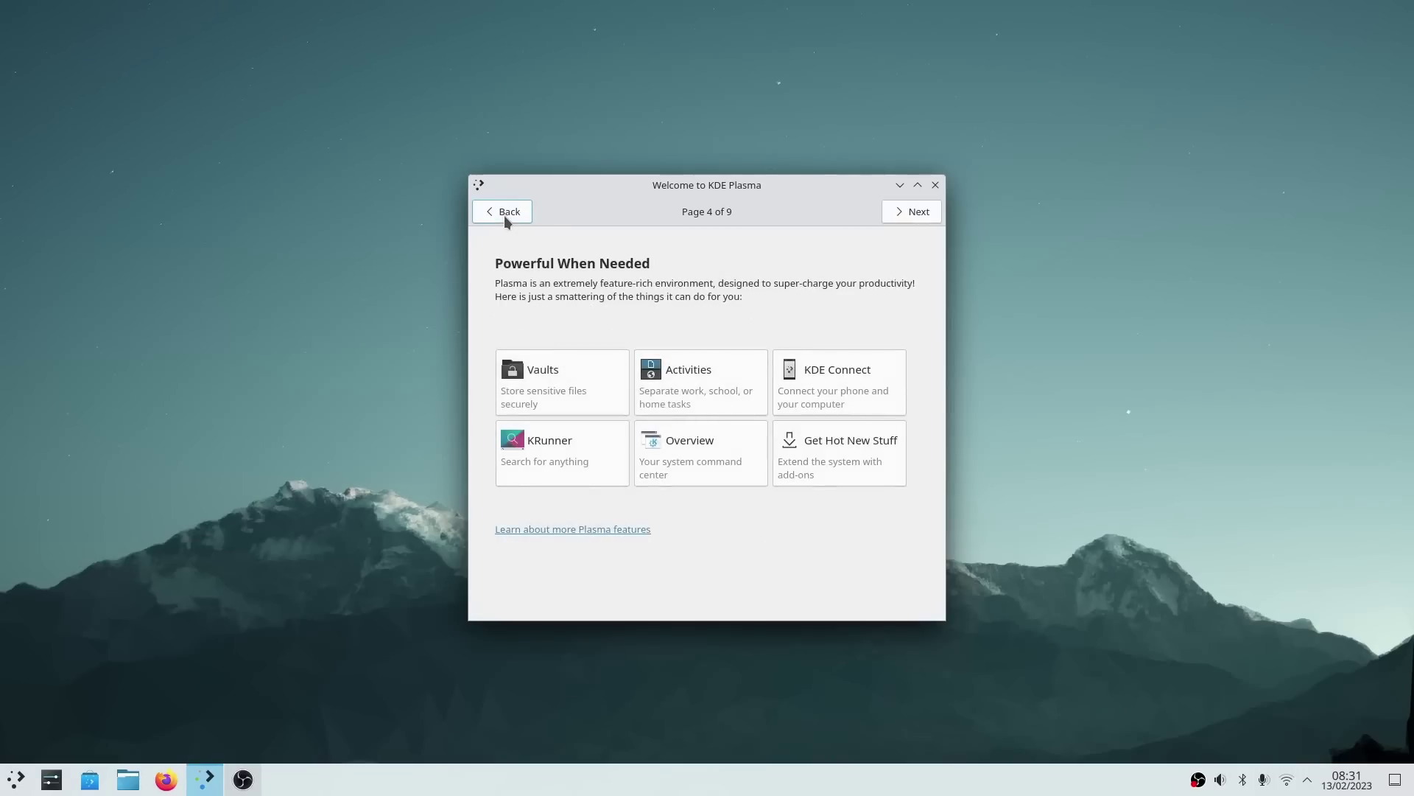
- Read the Plasma Vaults, Activities and KDE Connect feature cards
click(547, 369)
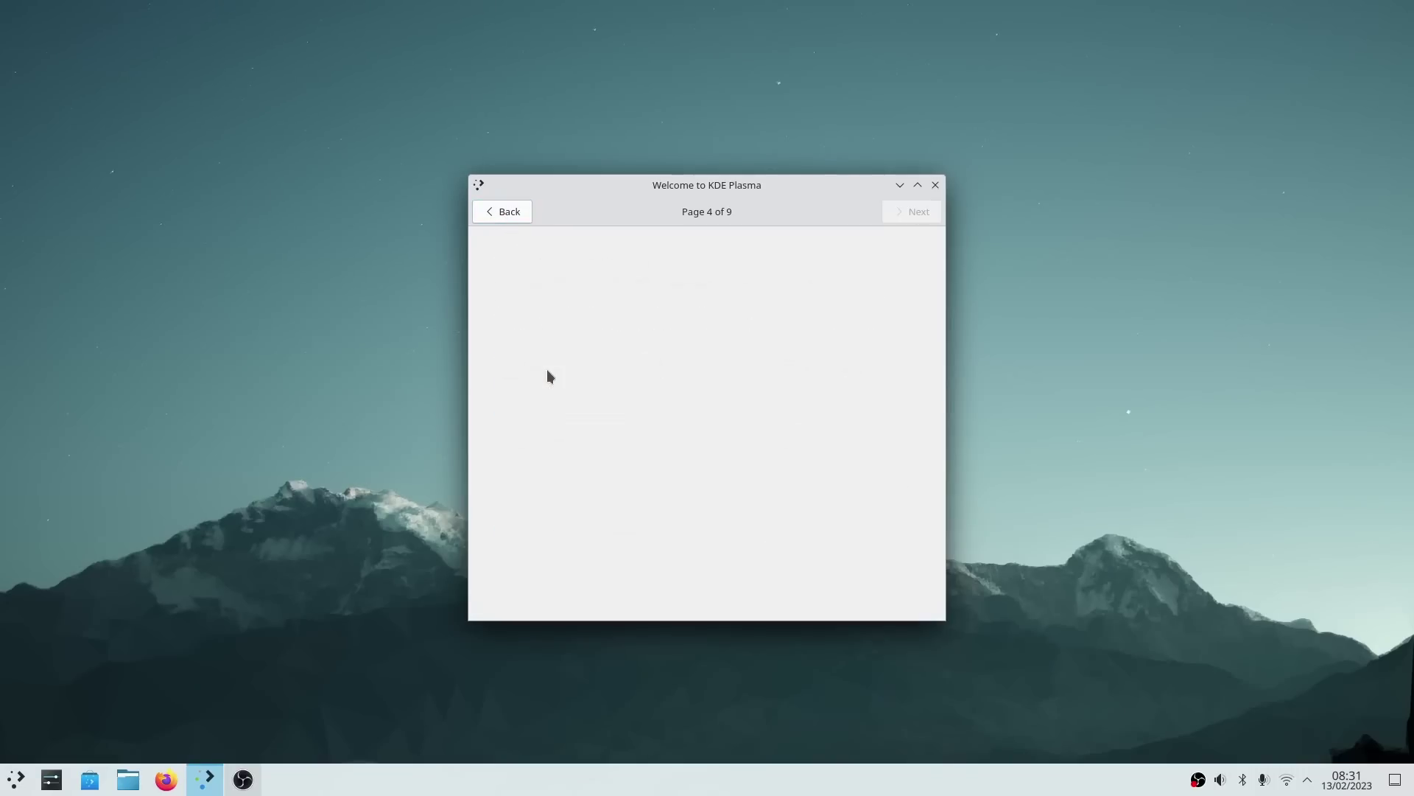
click(523, 212)
click(682, 377)
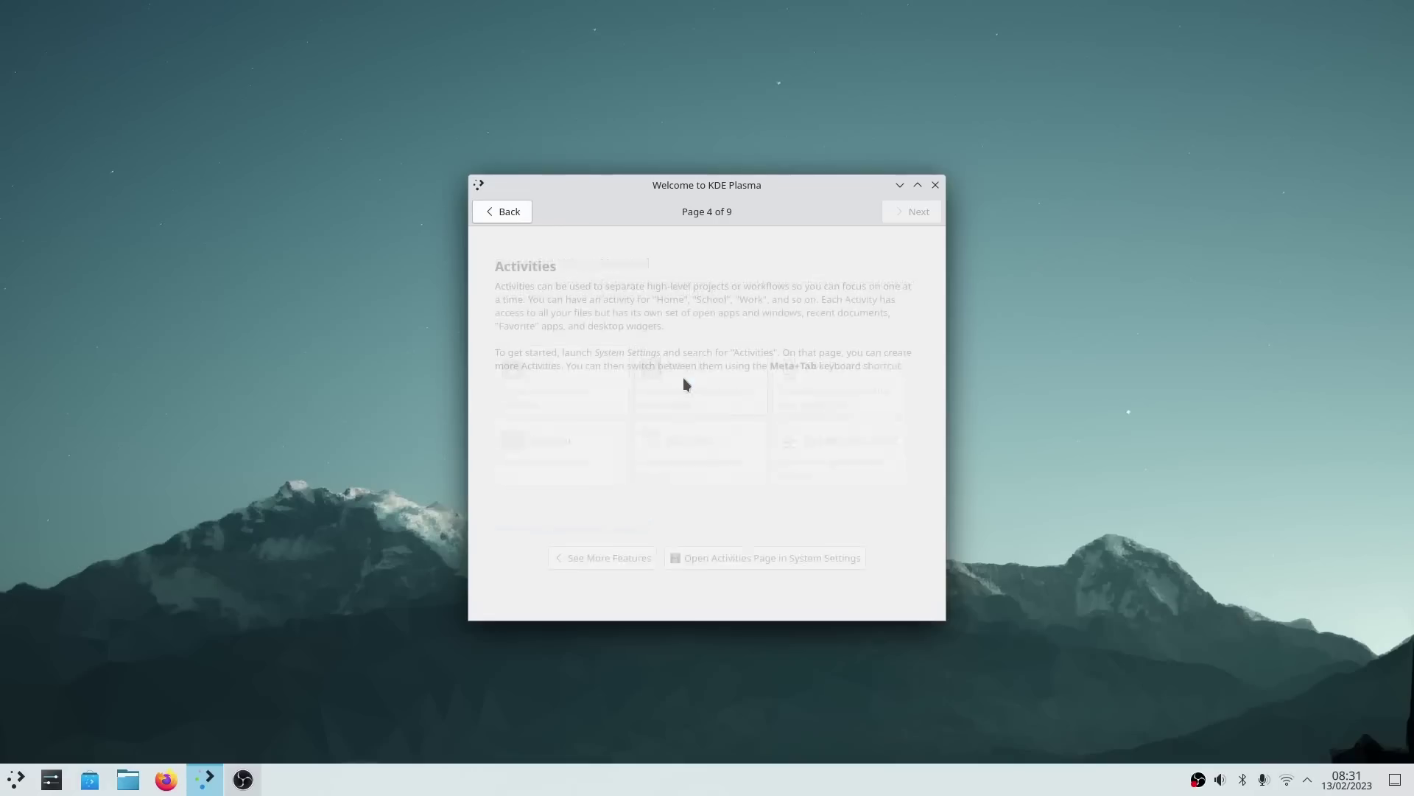
click(518, 214)
click(803, 383)
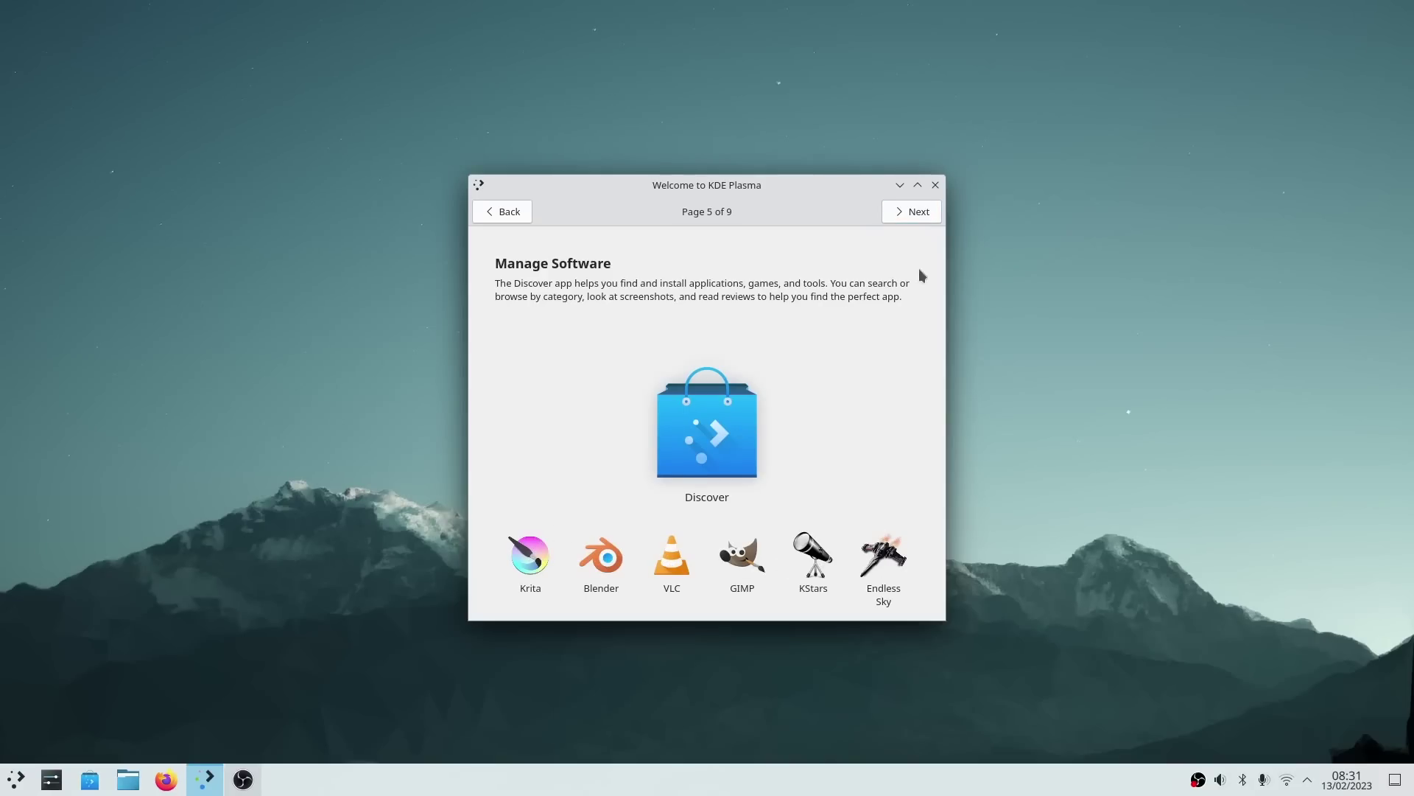
- Pass the usage-information page, open User Feedback settings via 'tele', and start adding an online account
click(919, 215)
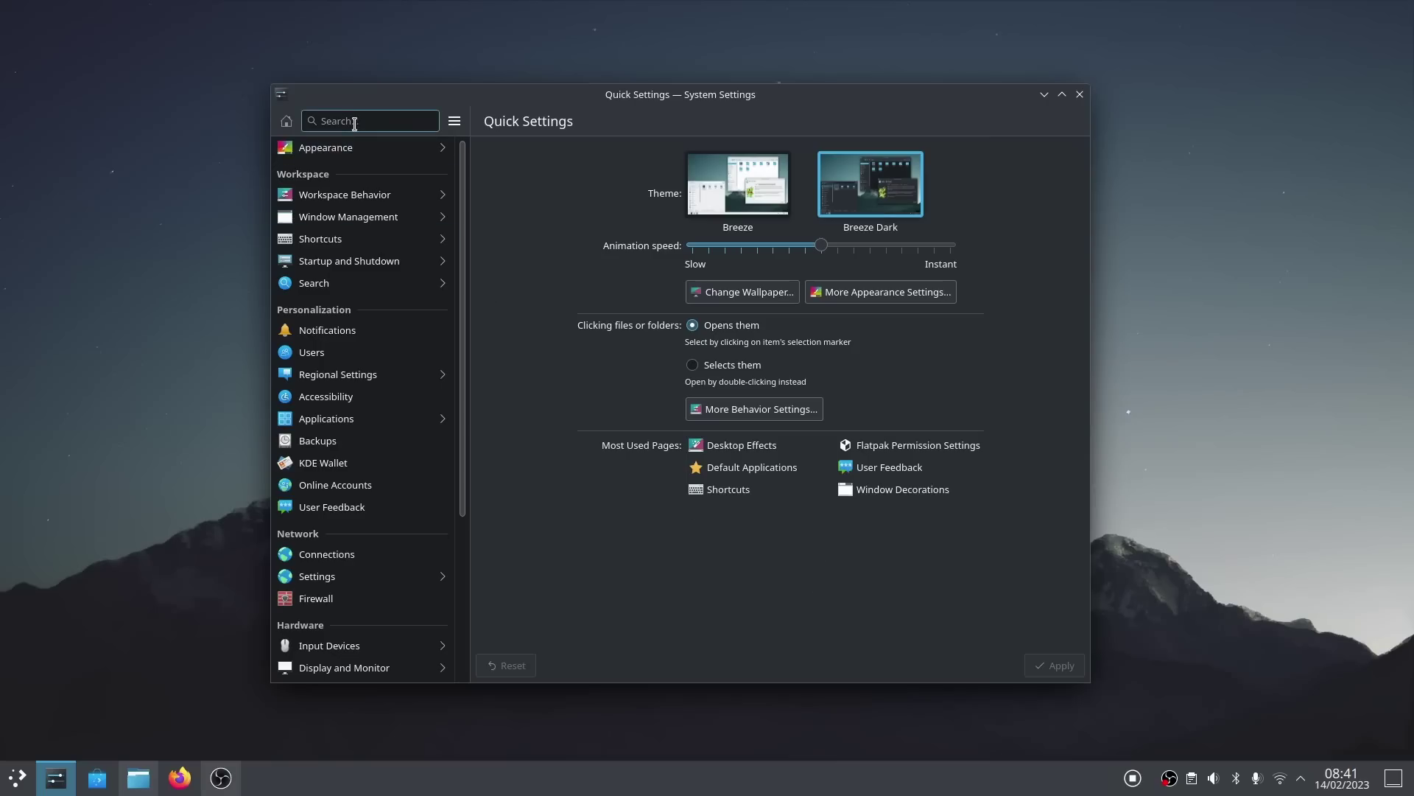
text(tele)
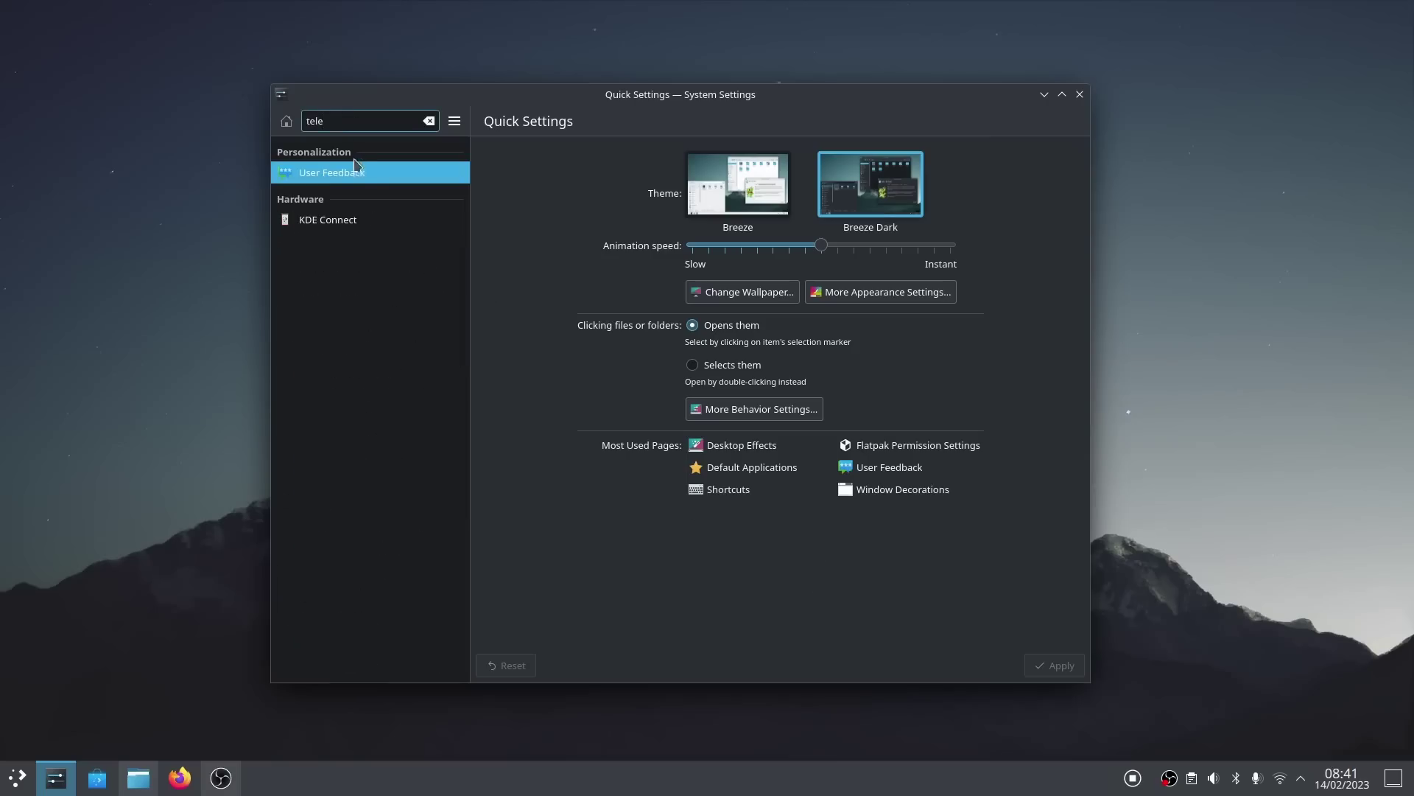
click(358, 174)
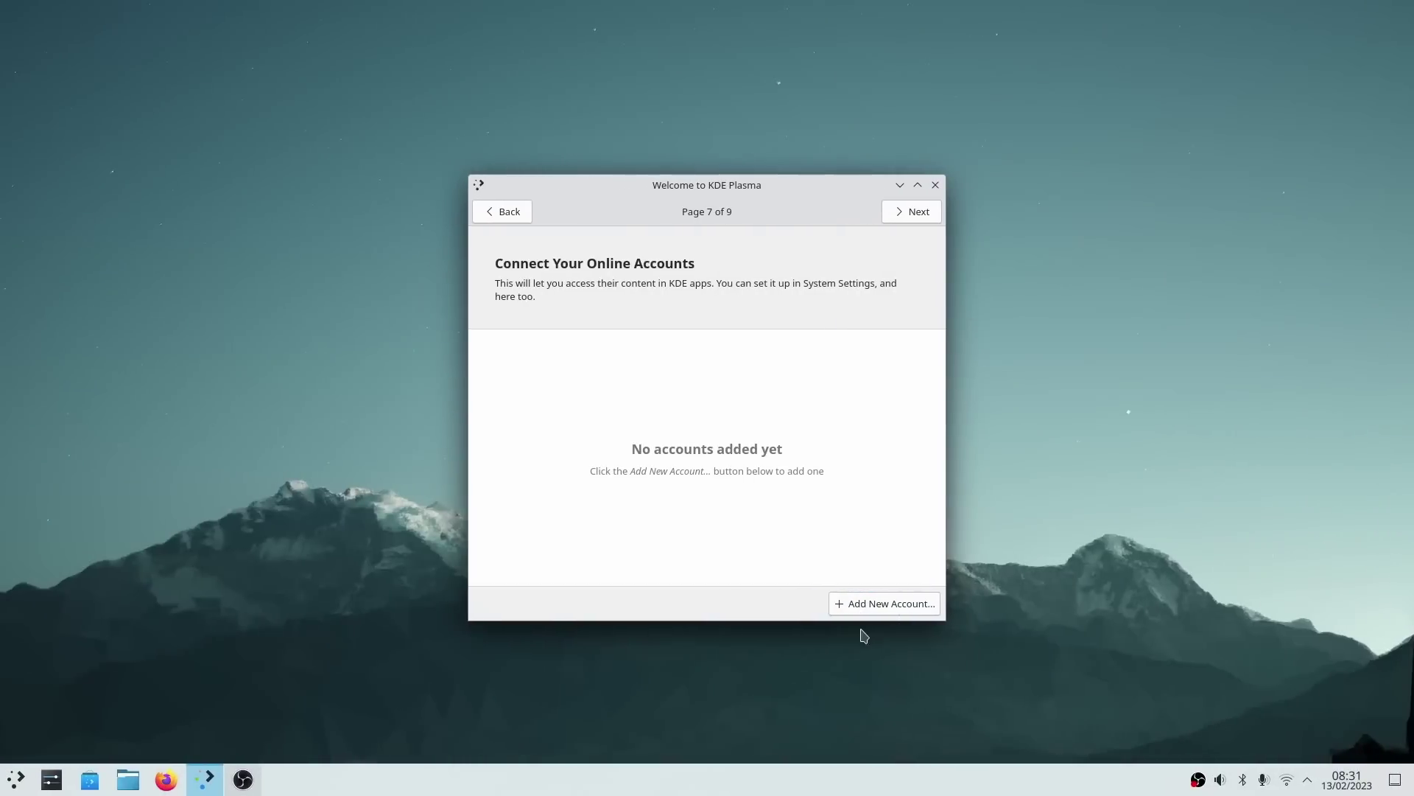
click(897, 609)
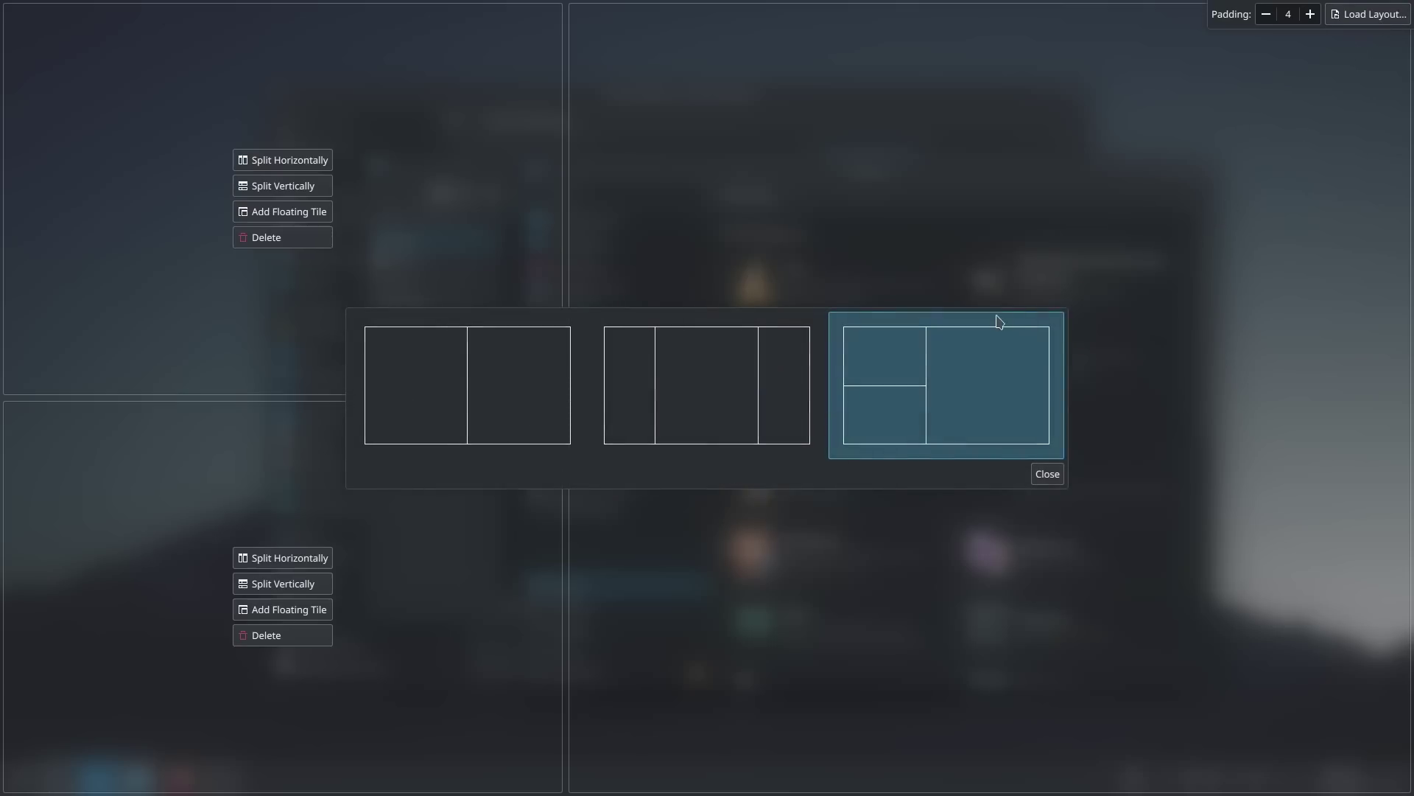
- Apply the preset with two stacked tiles beside a tall one, then delete the lower right tile
click(583, 385)
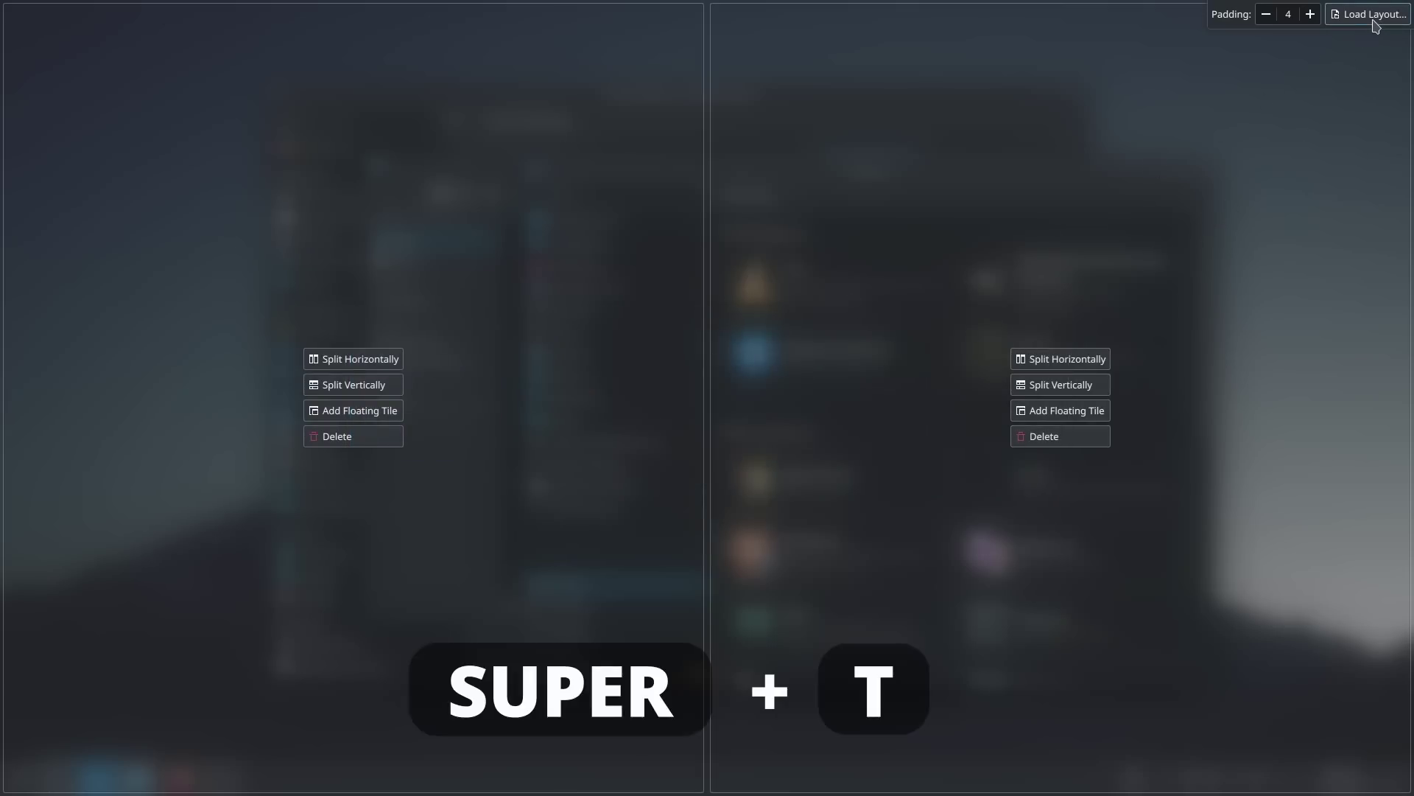
click(1330, 14)
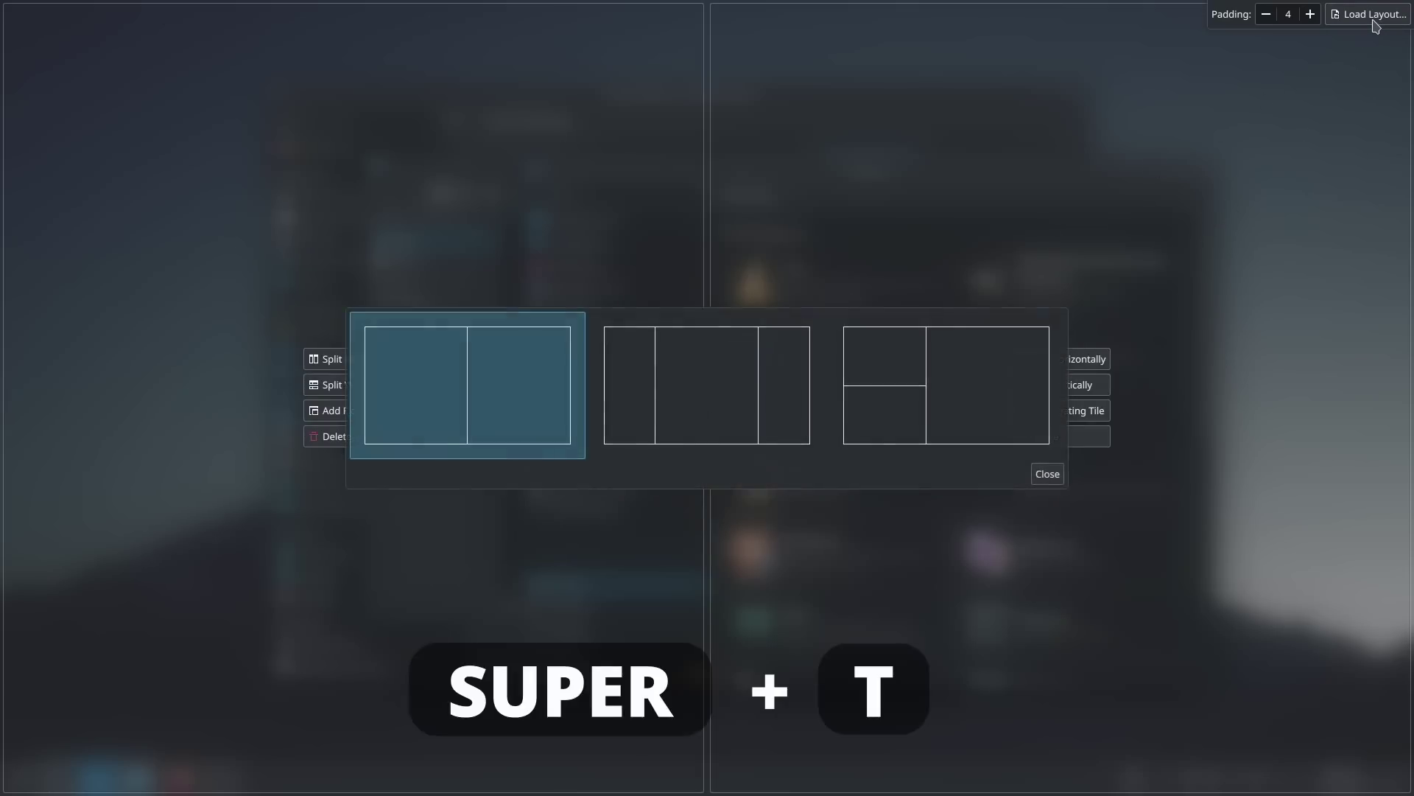
click(989, 364)
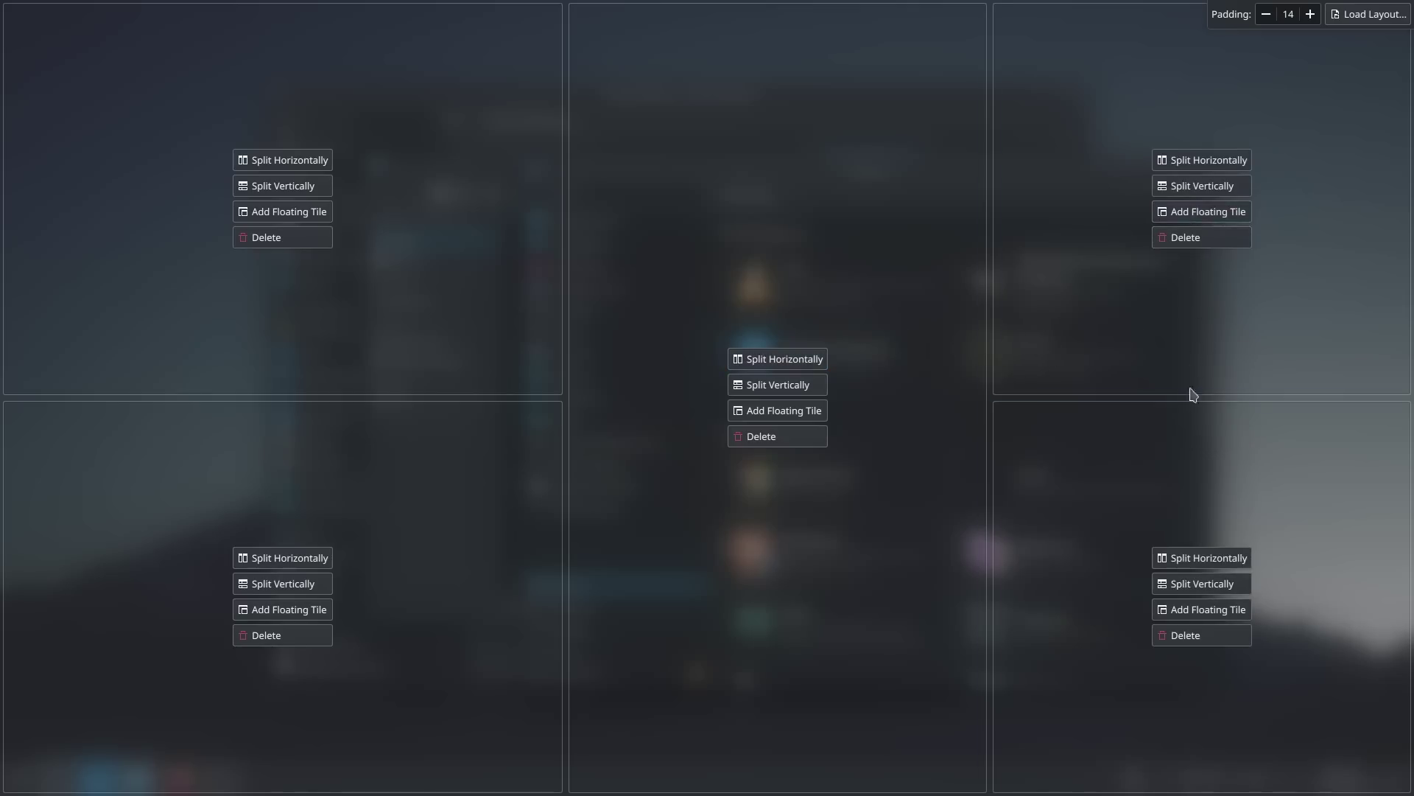
click(1187, 635)
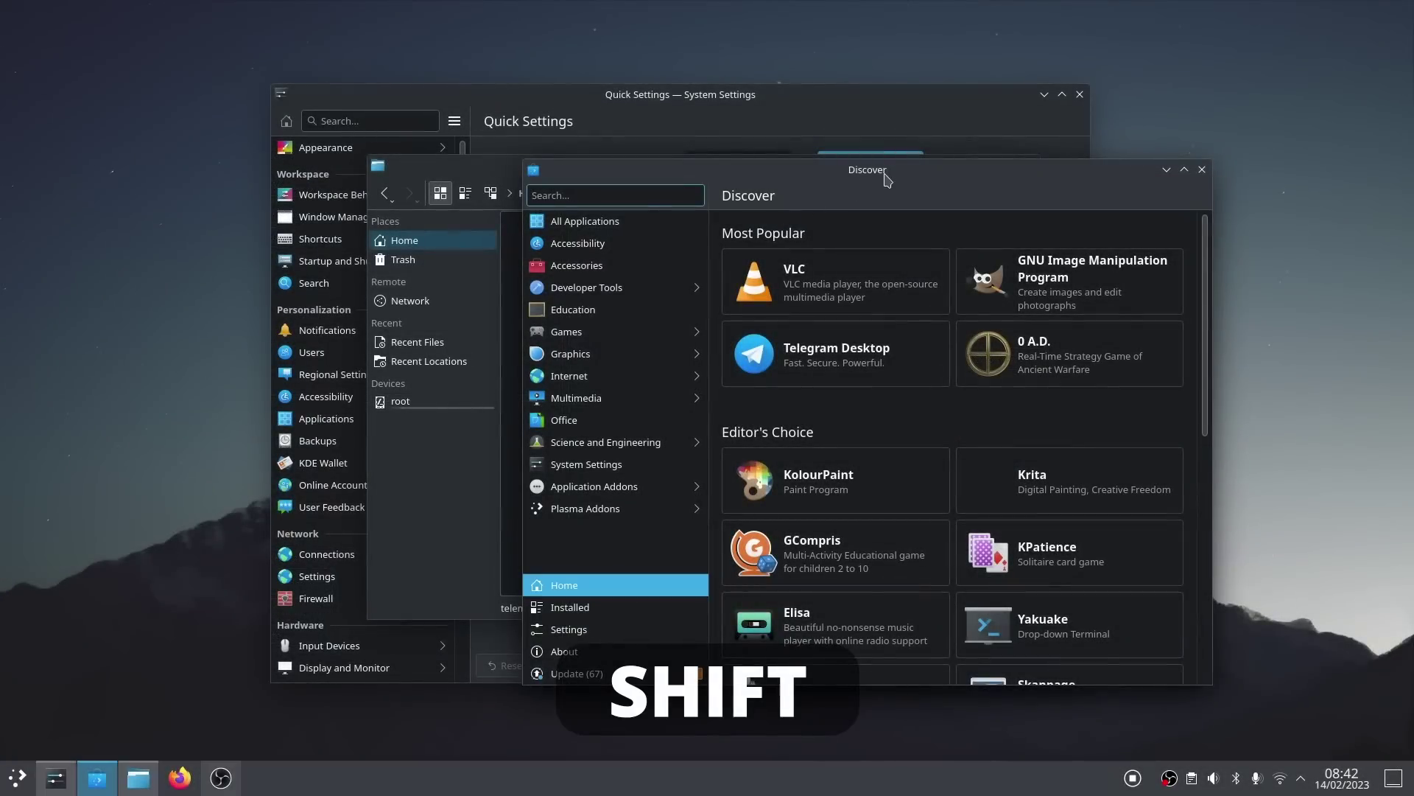
- Snap Dolphin into the right tile and System Settings into the lower left tile
drag(886, 183, 681, 206)
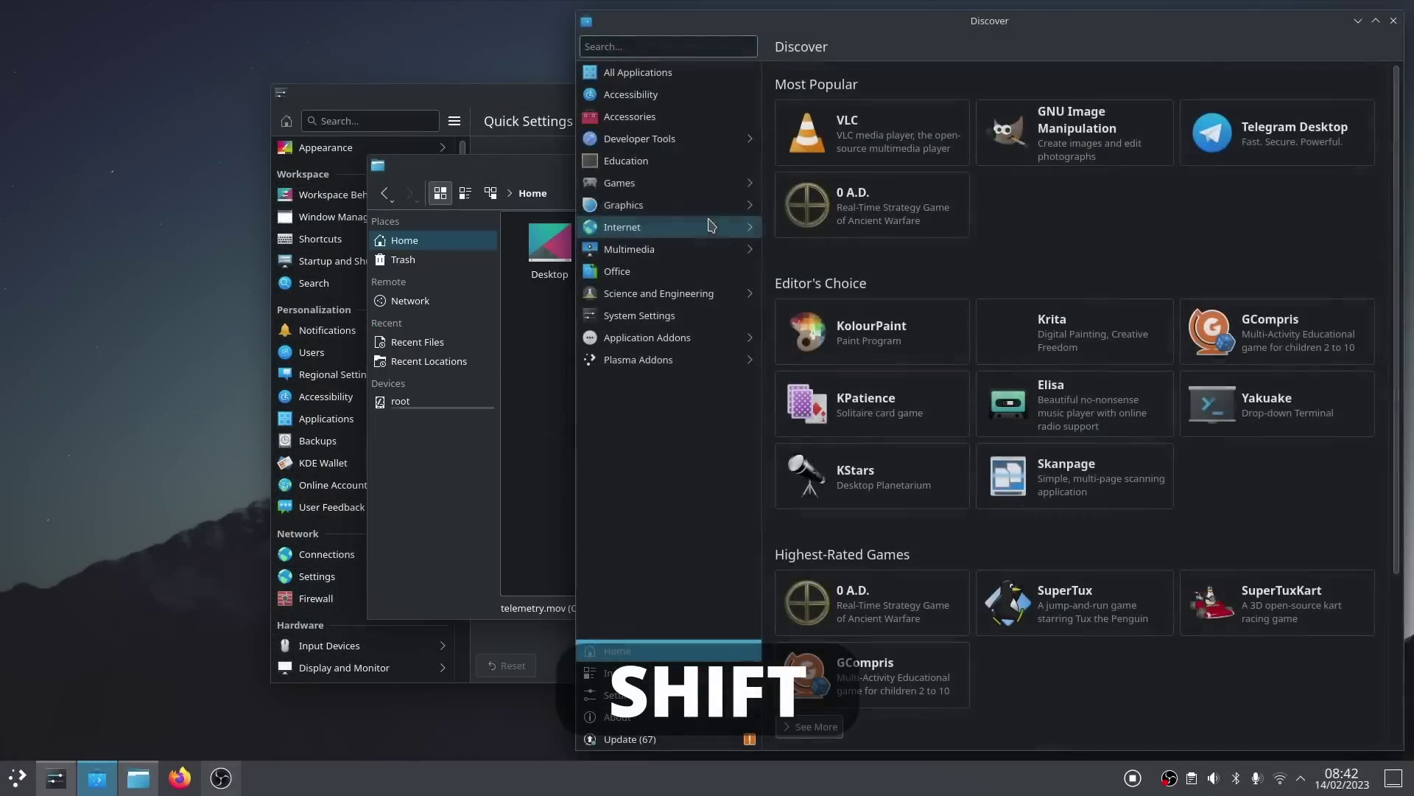
drag(927, 33, 391, 274)
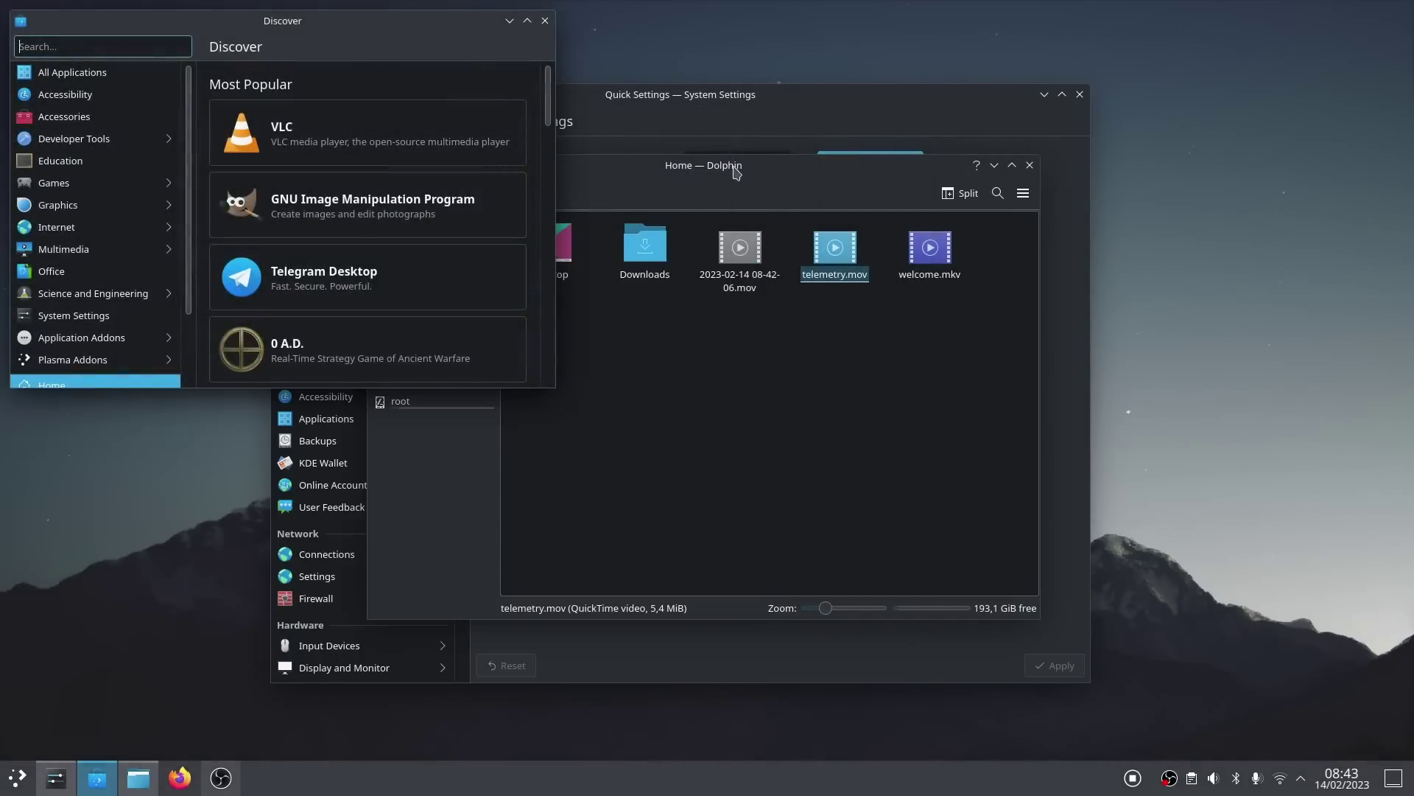
drag(736, 172, 960, 184)
click(520, 512)
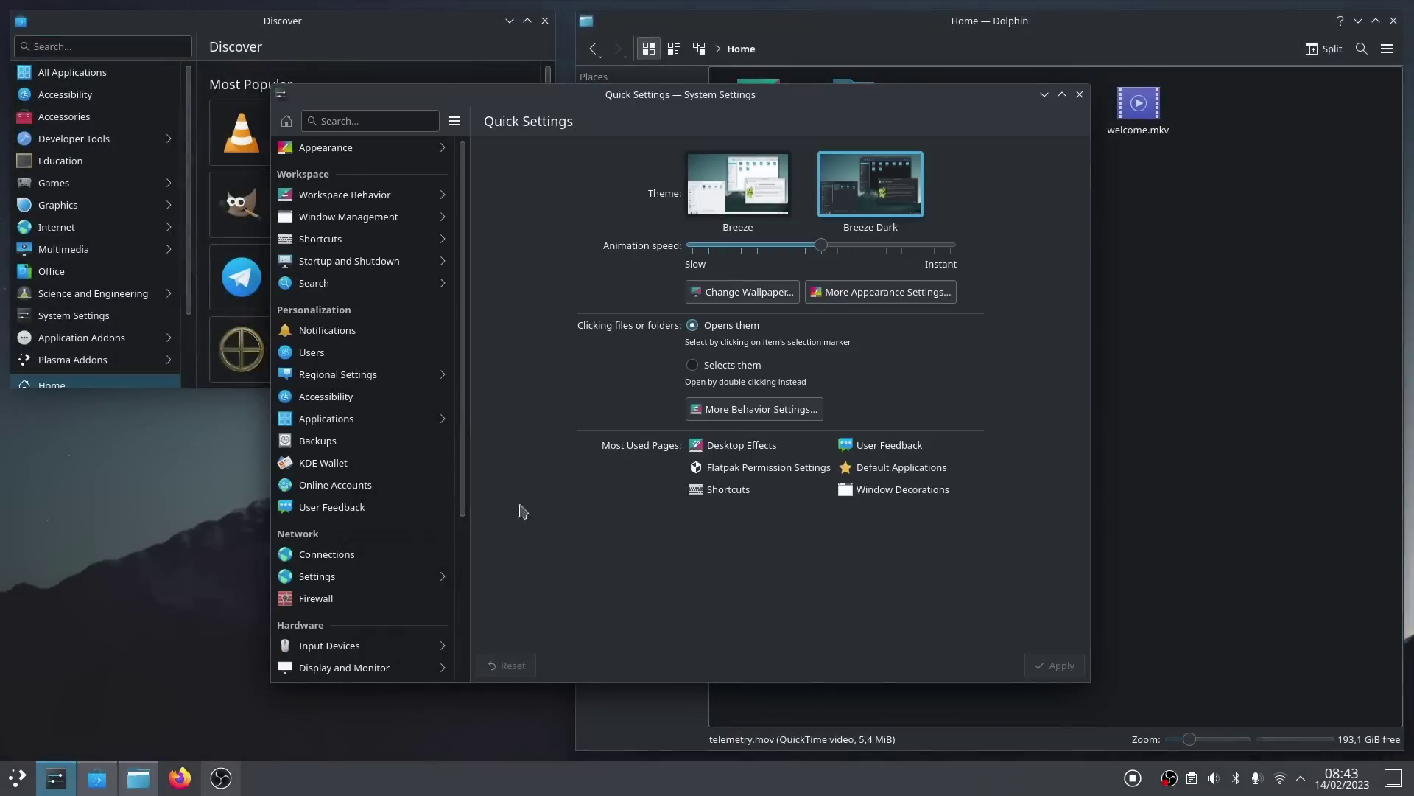
drag(615, 96, 316, 449)
- Move the tile boundary right to widen the left column and narrow Dolphin
drag(81, 433, 392, 443)
drag(873, 443, 884, 449)
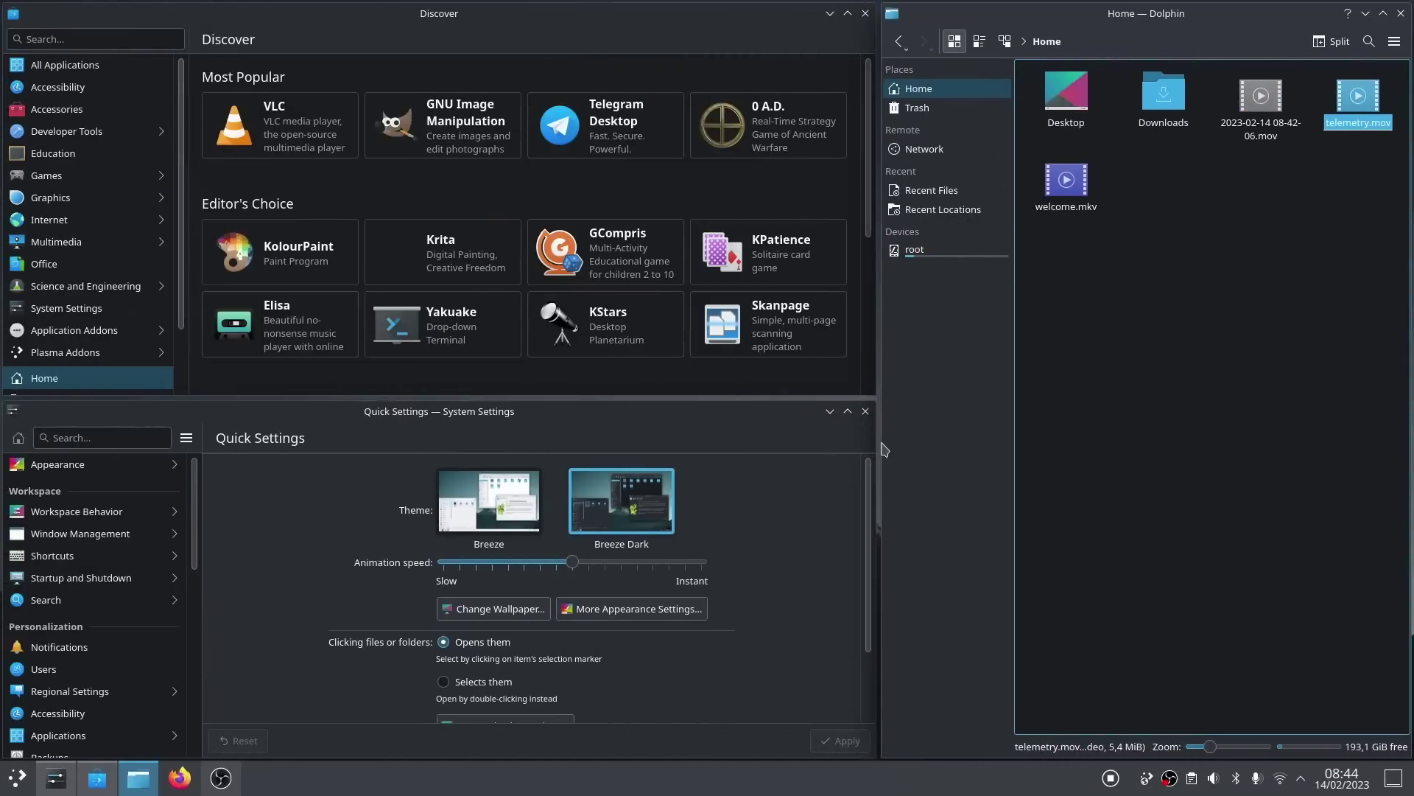
key(super+t)
key(super+t)
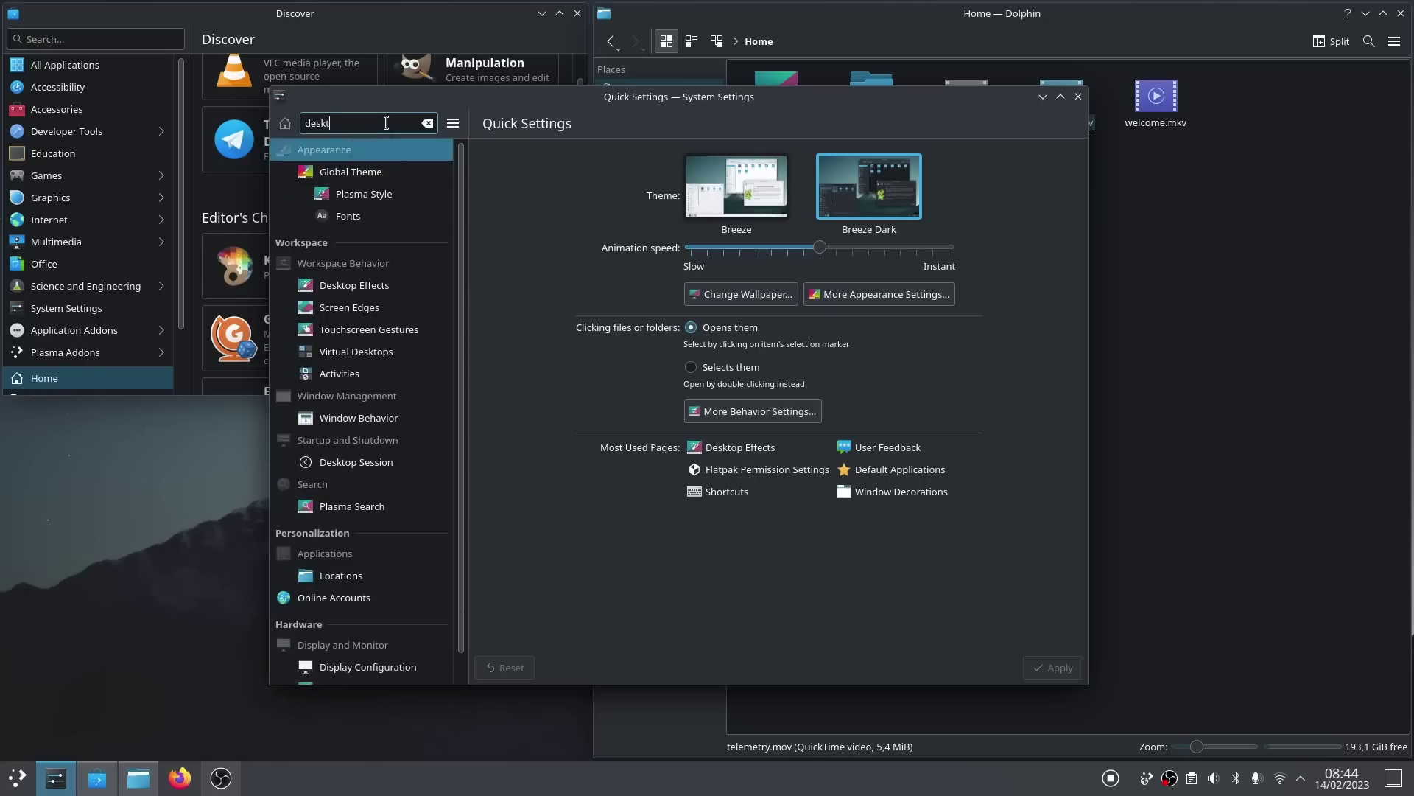
- Filter Desktop Effects for 'tiling' and open the Tiling Editor's shortcut settings, enlarging the dialog
click(368, 285)
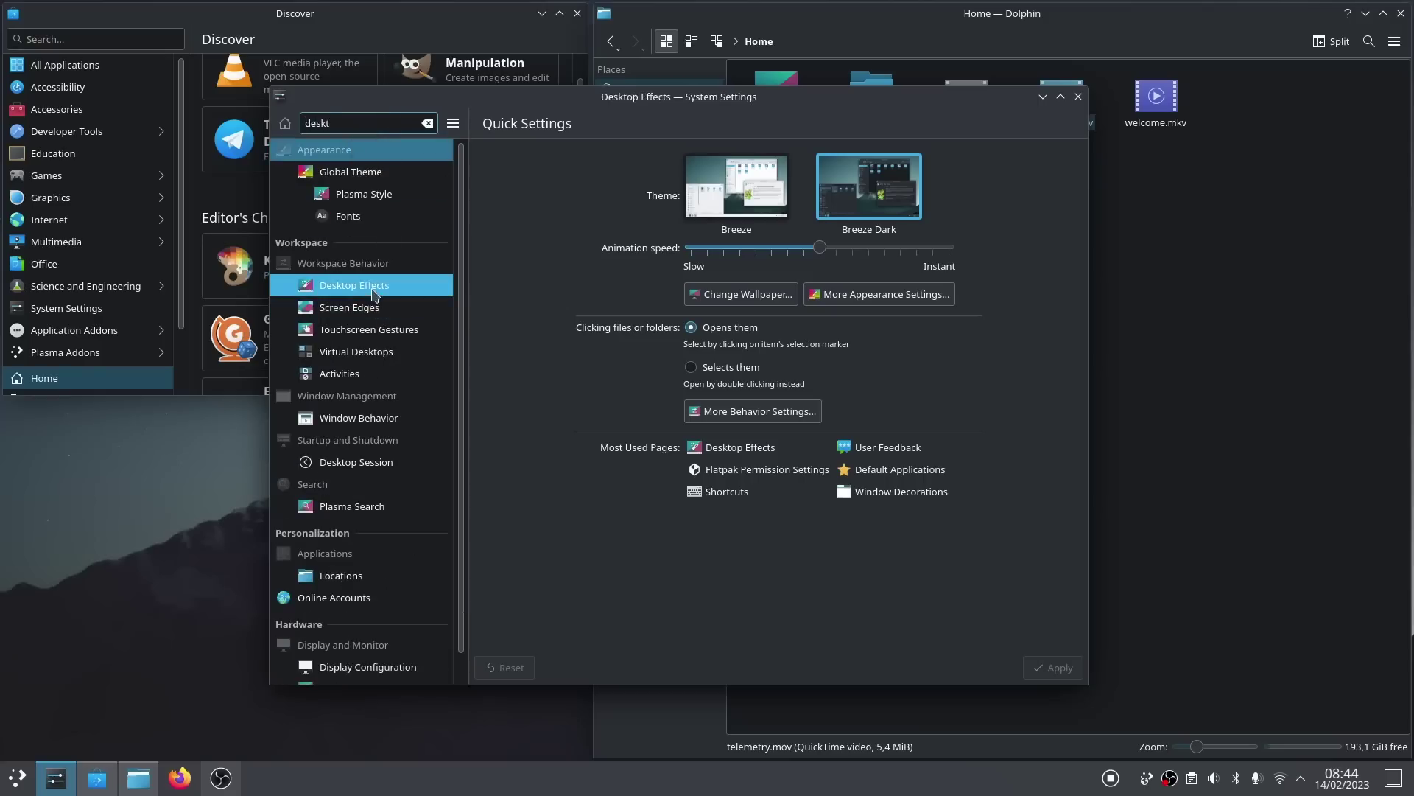
text(tiling)
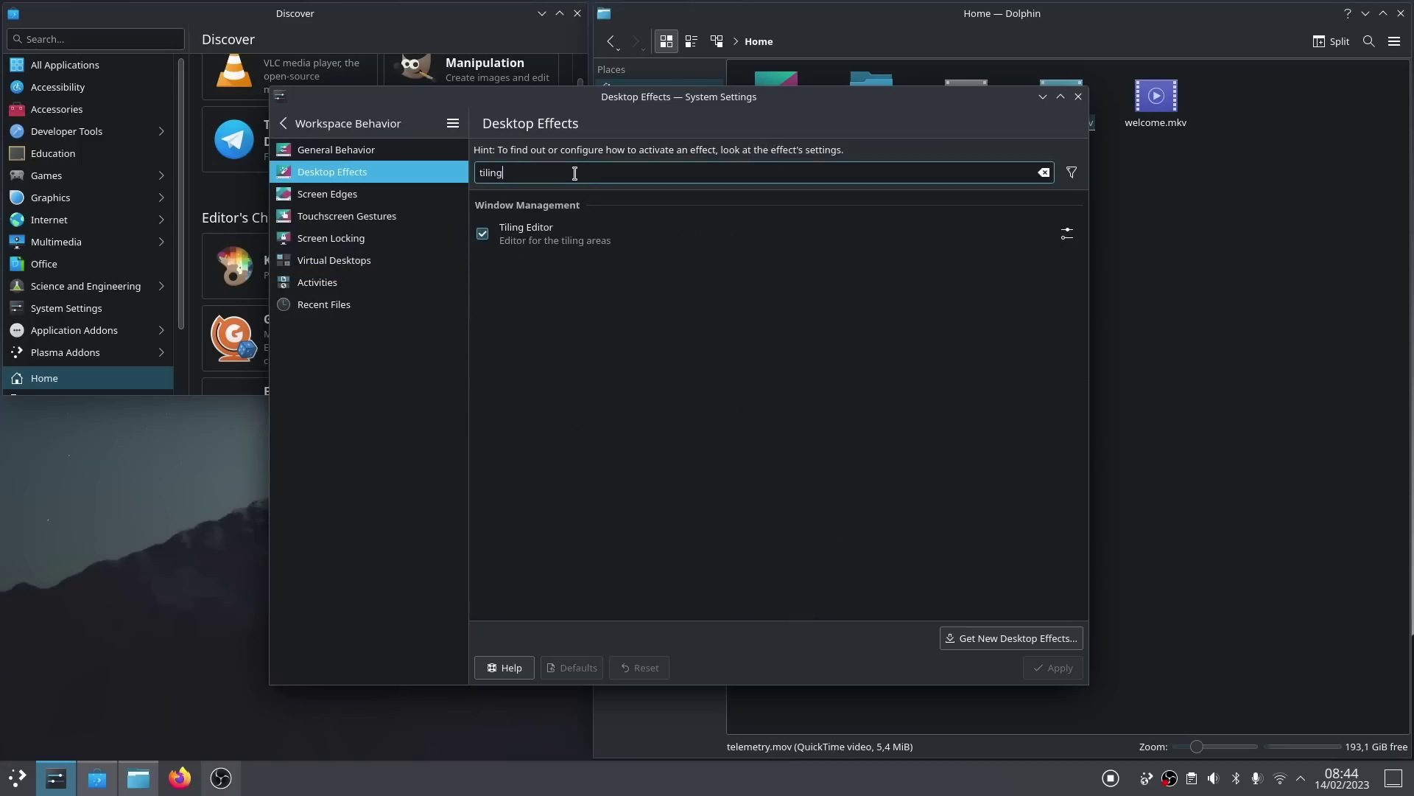
click(740, 249)
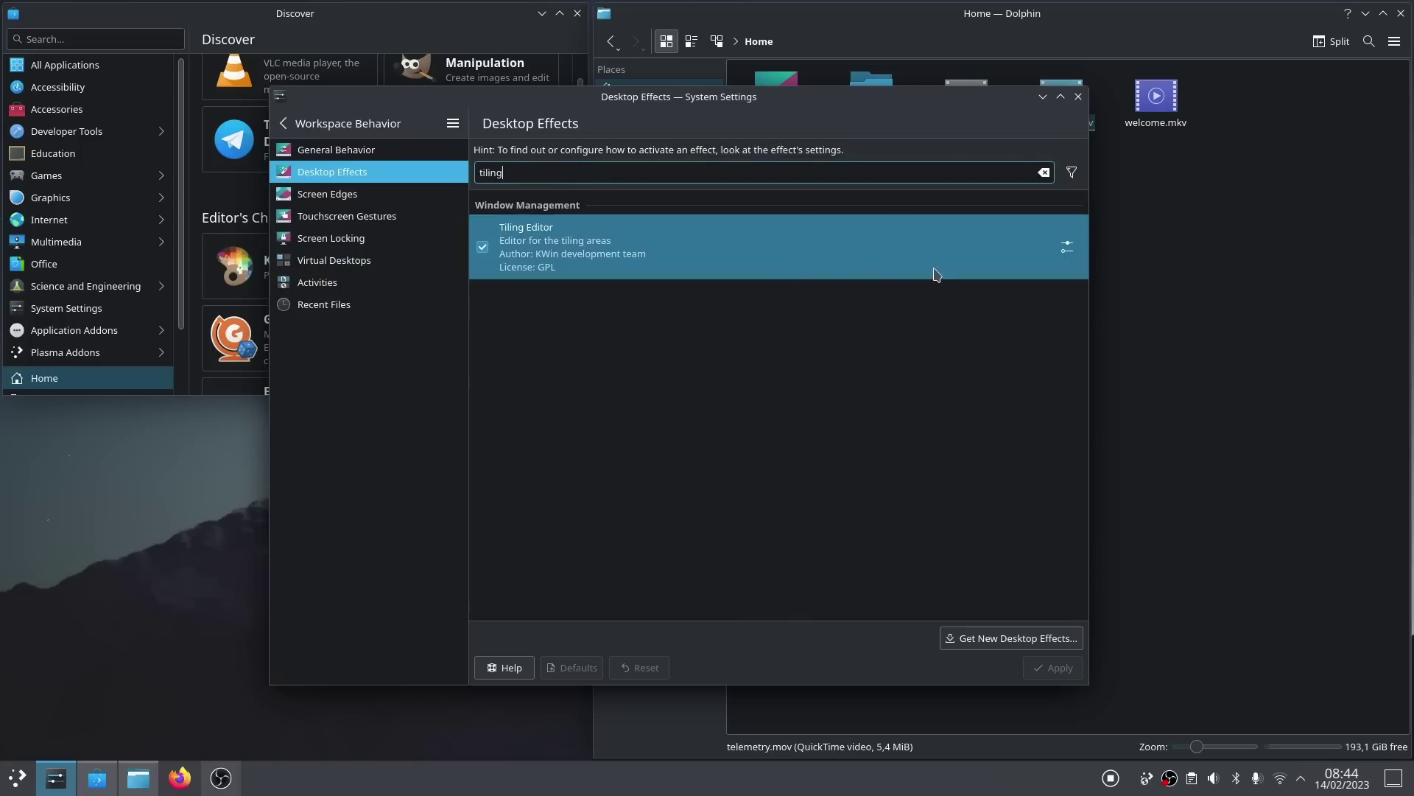
click(1066, 250)
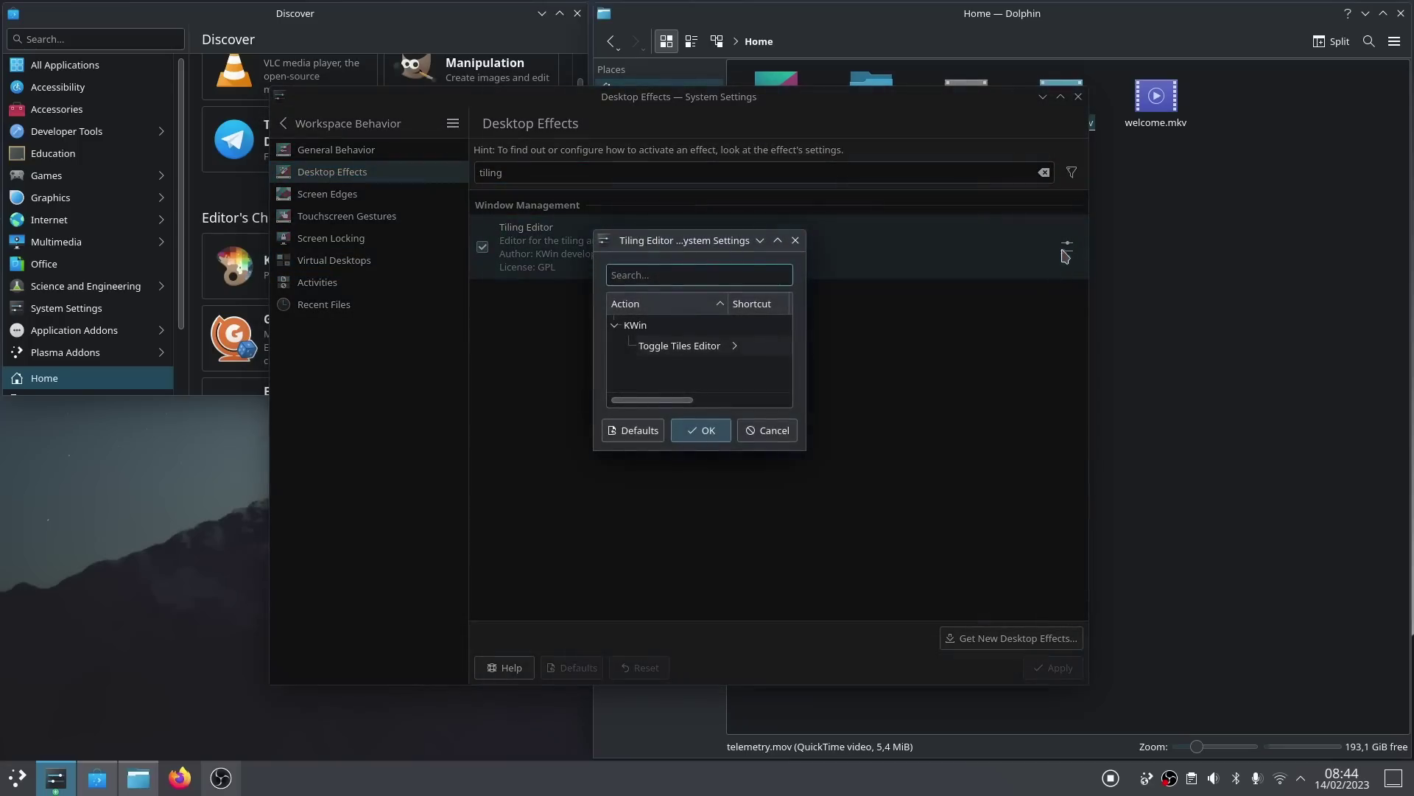
drag(807, 450, 1030, 484)
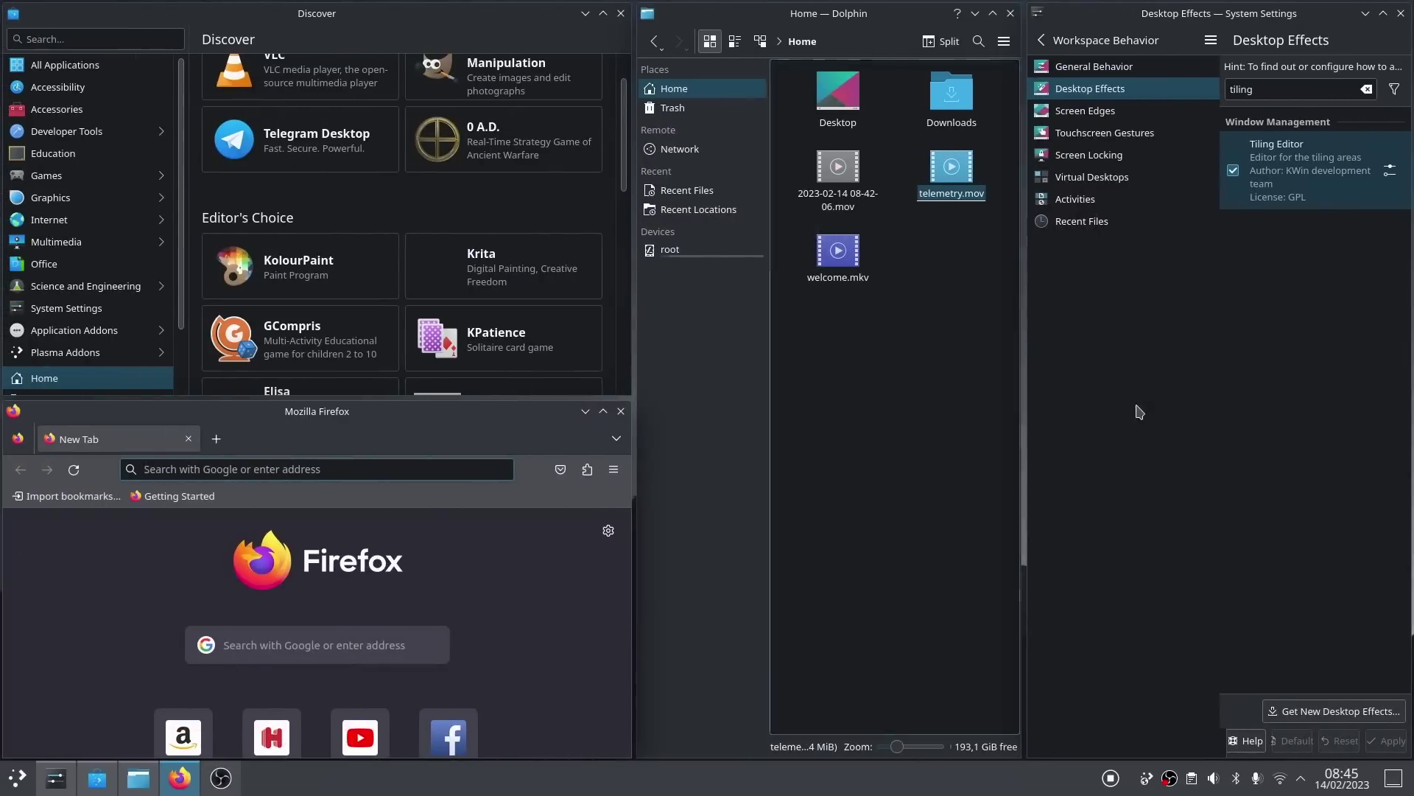
- Go back from the shortcut settings to the Quick Settings home page
click(1138, 411)
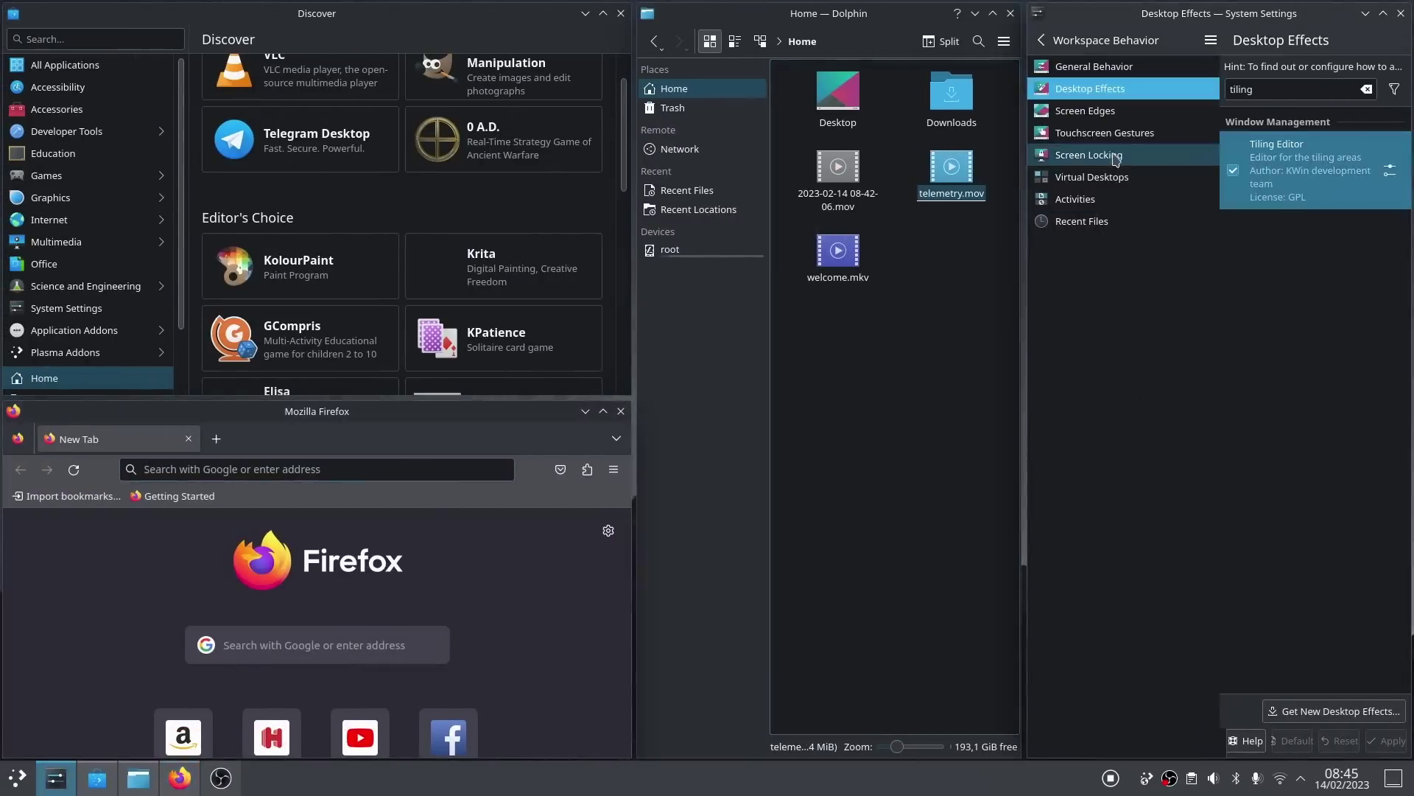
click(1042, 41)
text(deskt)
click(1043, 41)
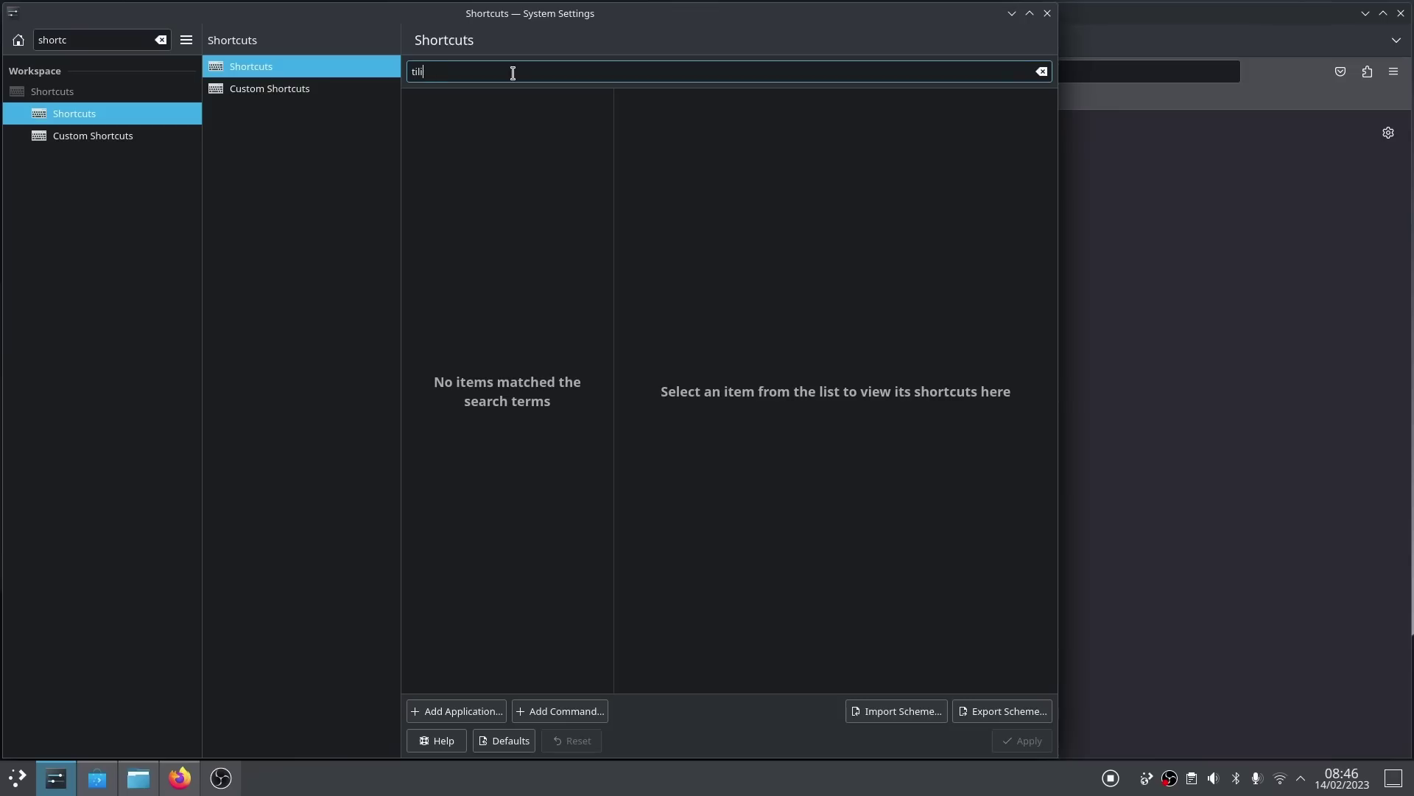
- Trim the shortcut filter to 'tile' and expand then collapse the Toggle Tiles Editor row
key(BackSpace)
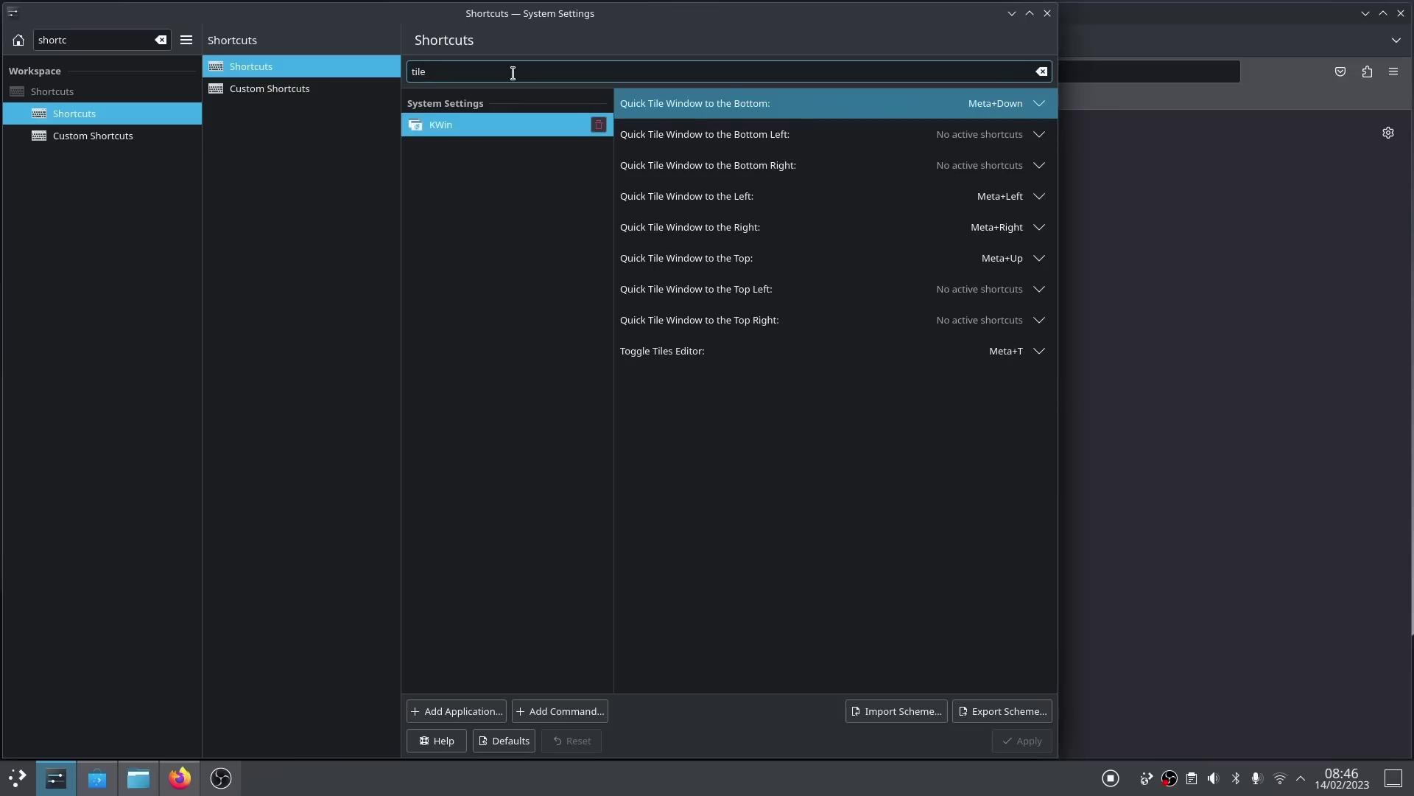
click(1040, 352)
click(1039, 353)
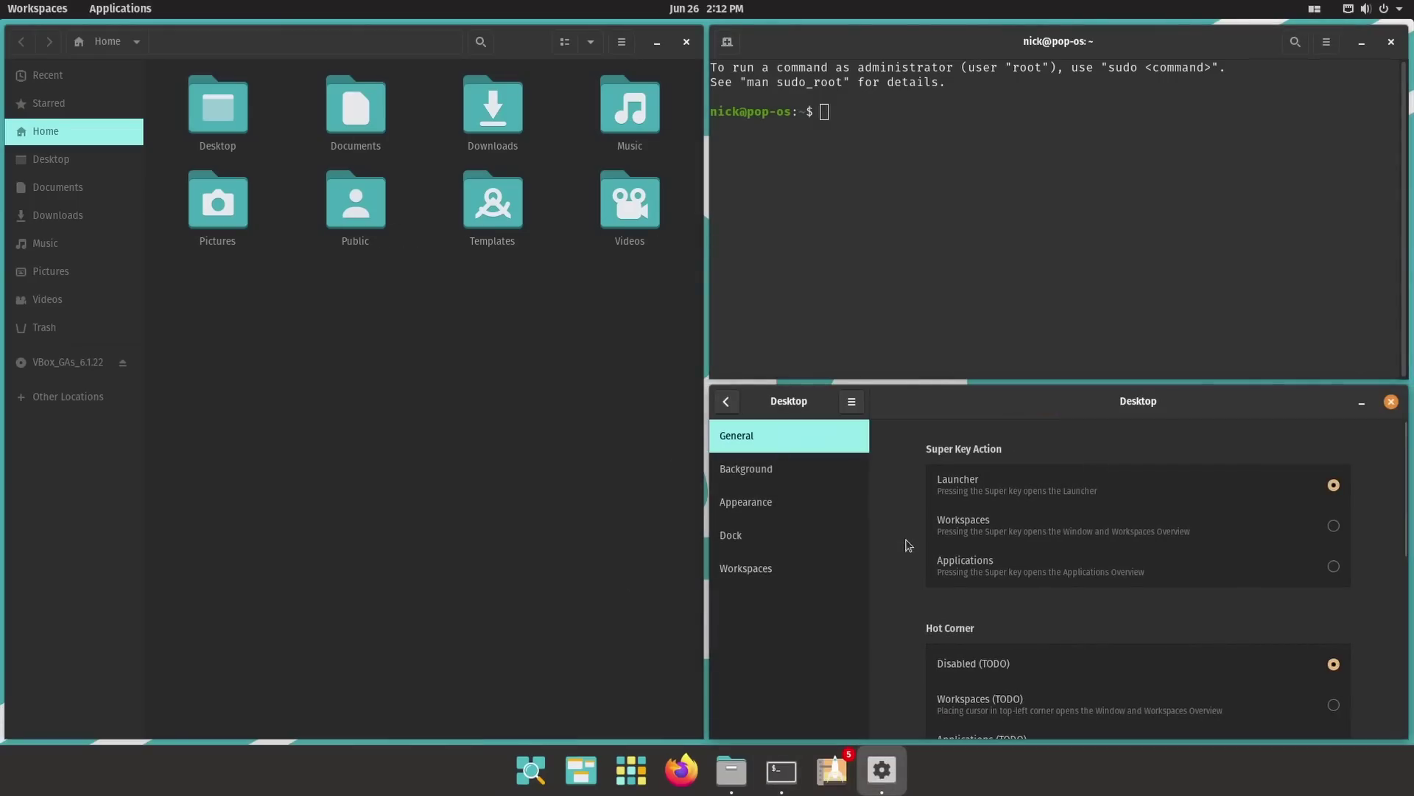
- Launch Pop!_Shop and a second Terminal window so both tile beside the file manager
click(387, 542)
click(833, 770)
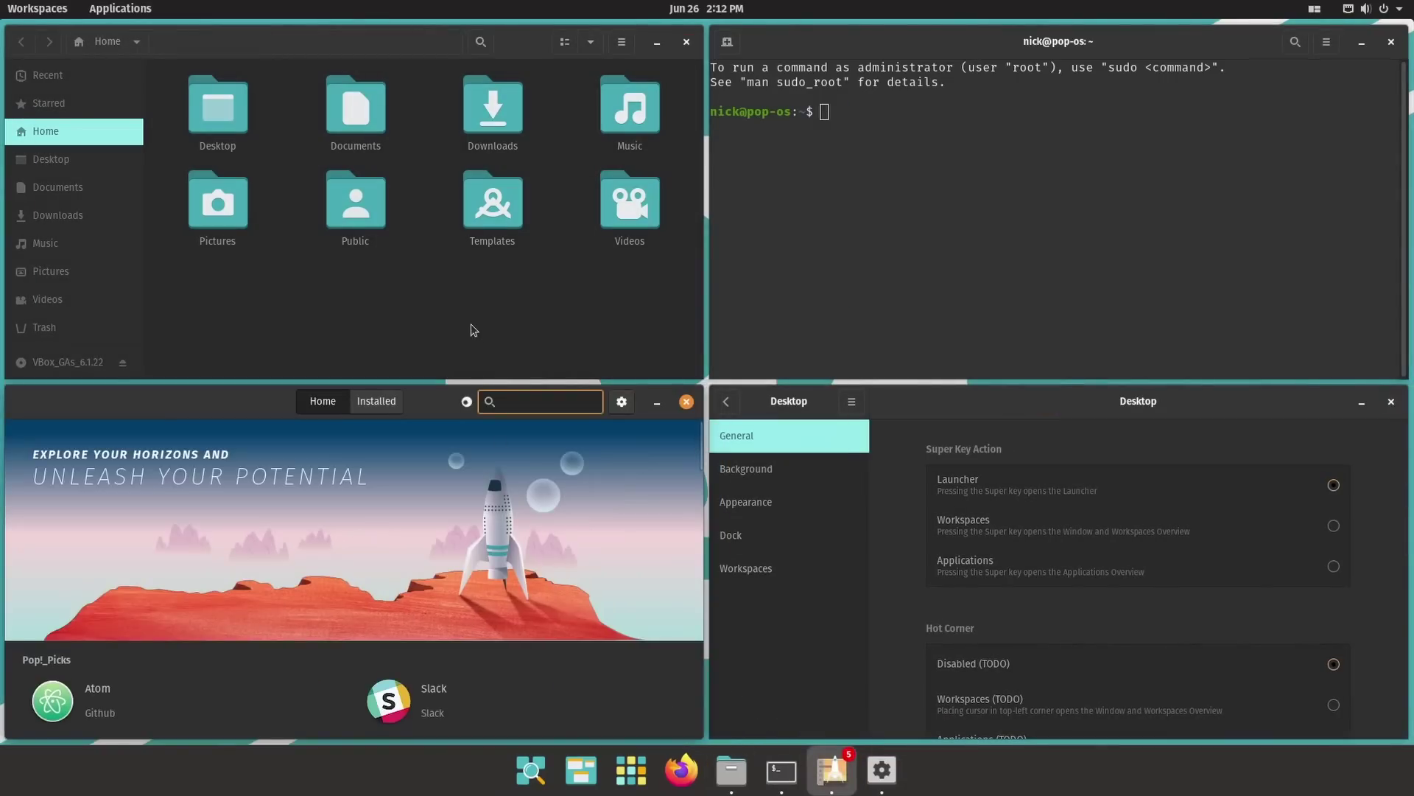
click(474, 329)
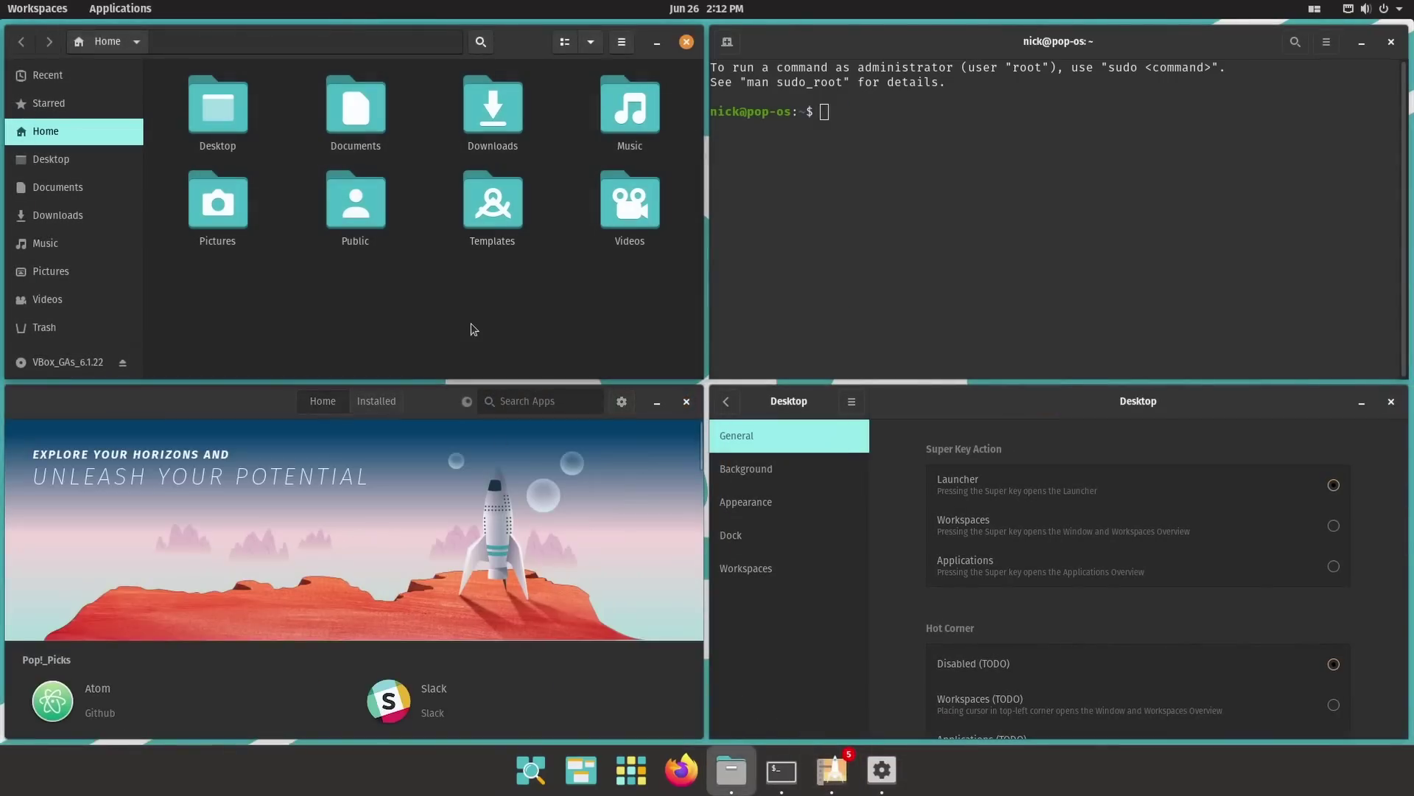
right_click(772, 759)
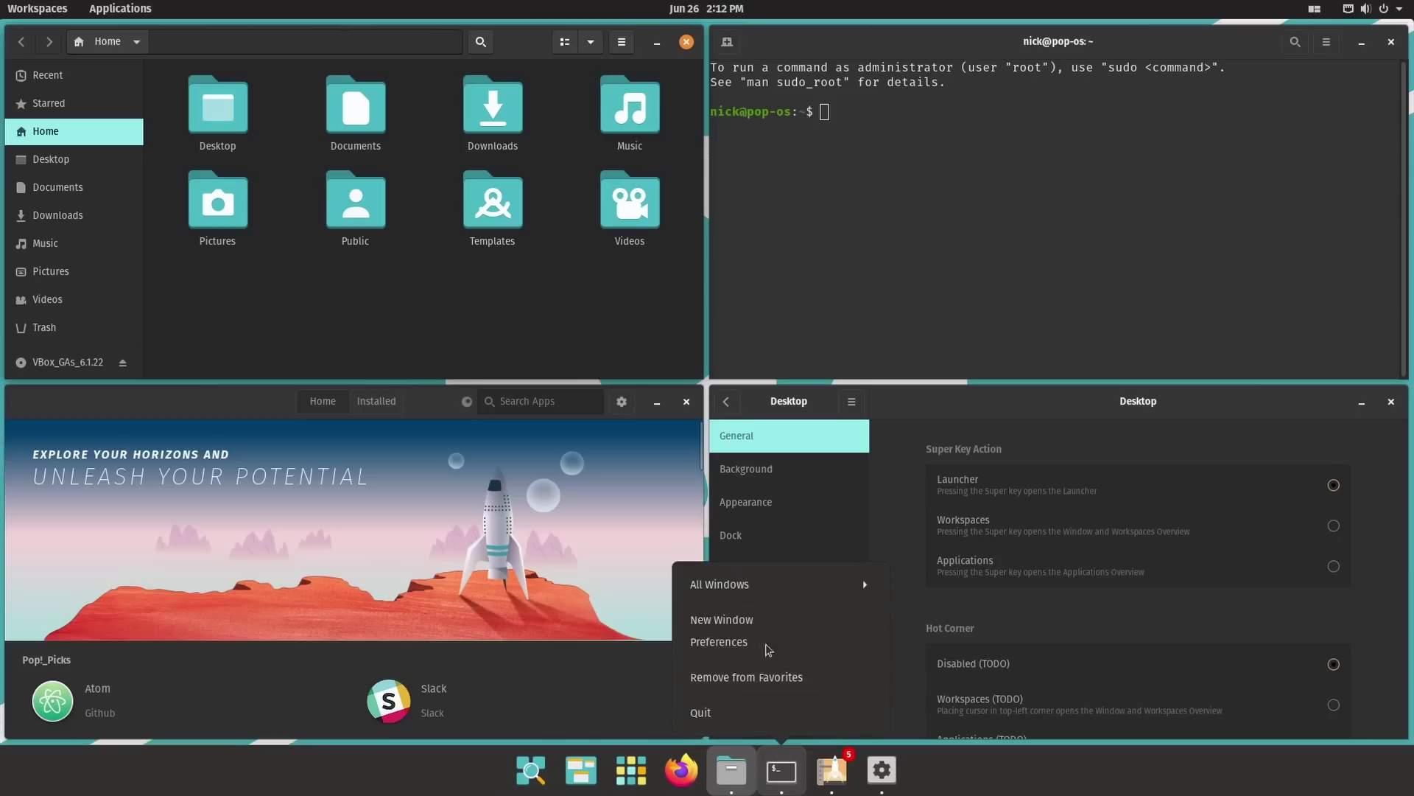
click(673, 545)
click(316, 189)
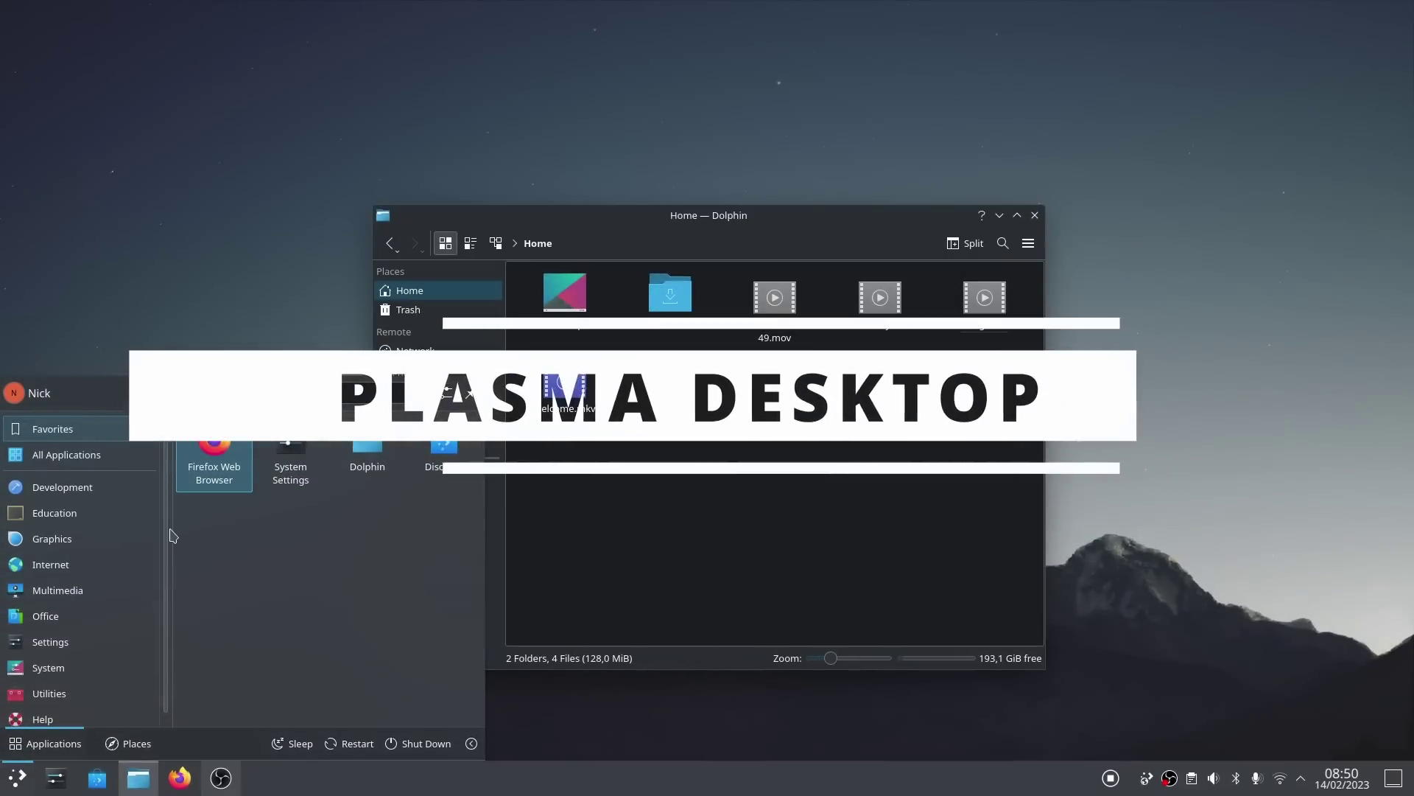
- Close the launcher and try KRunner searches for 'telemetr' and 'borked'
mouse_move(130, 589)
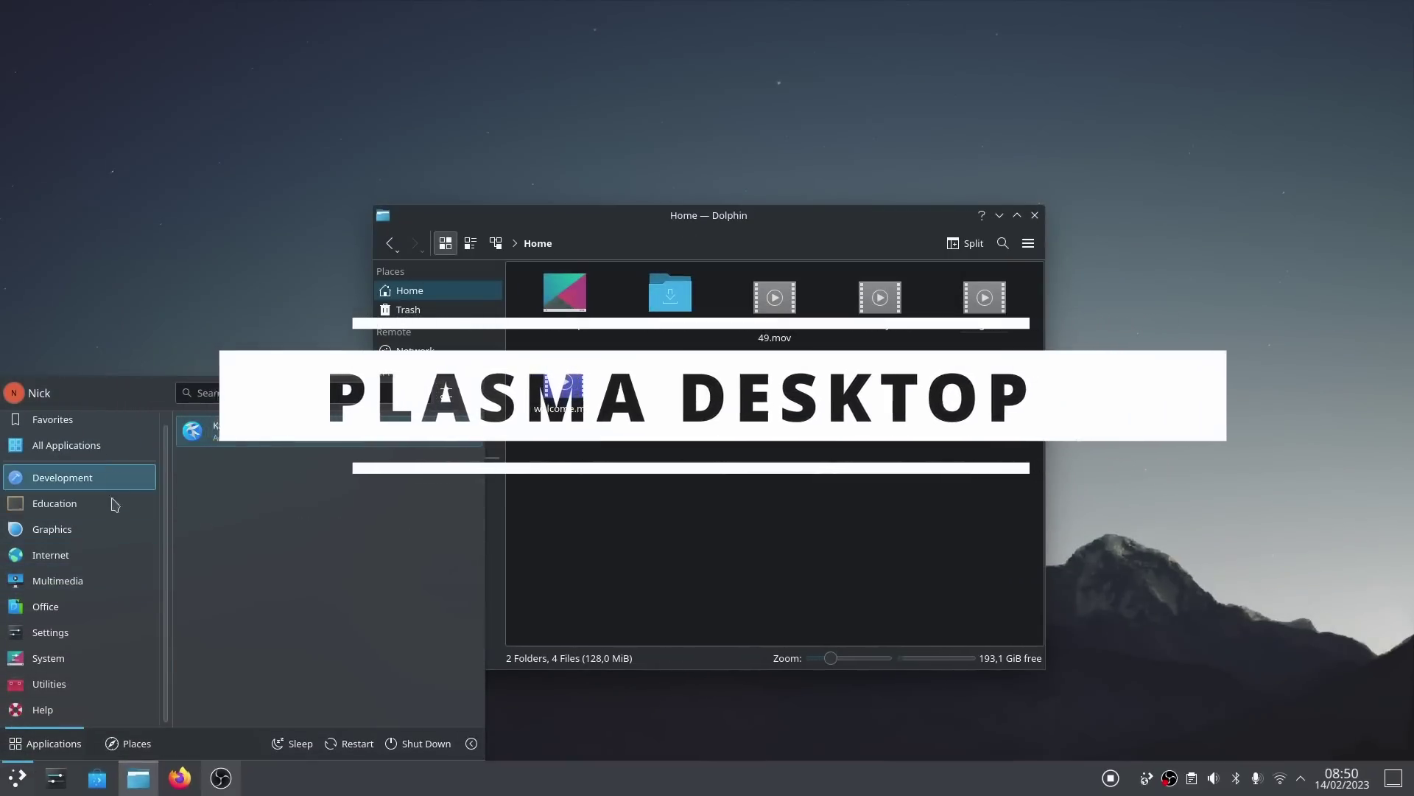
mouse_move(74, 719)
mouse_move(95, 445)
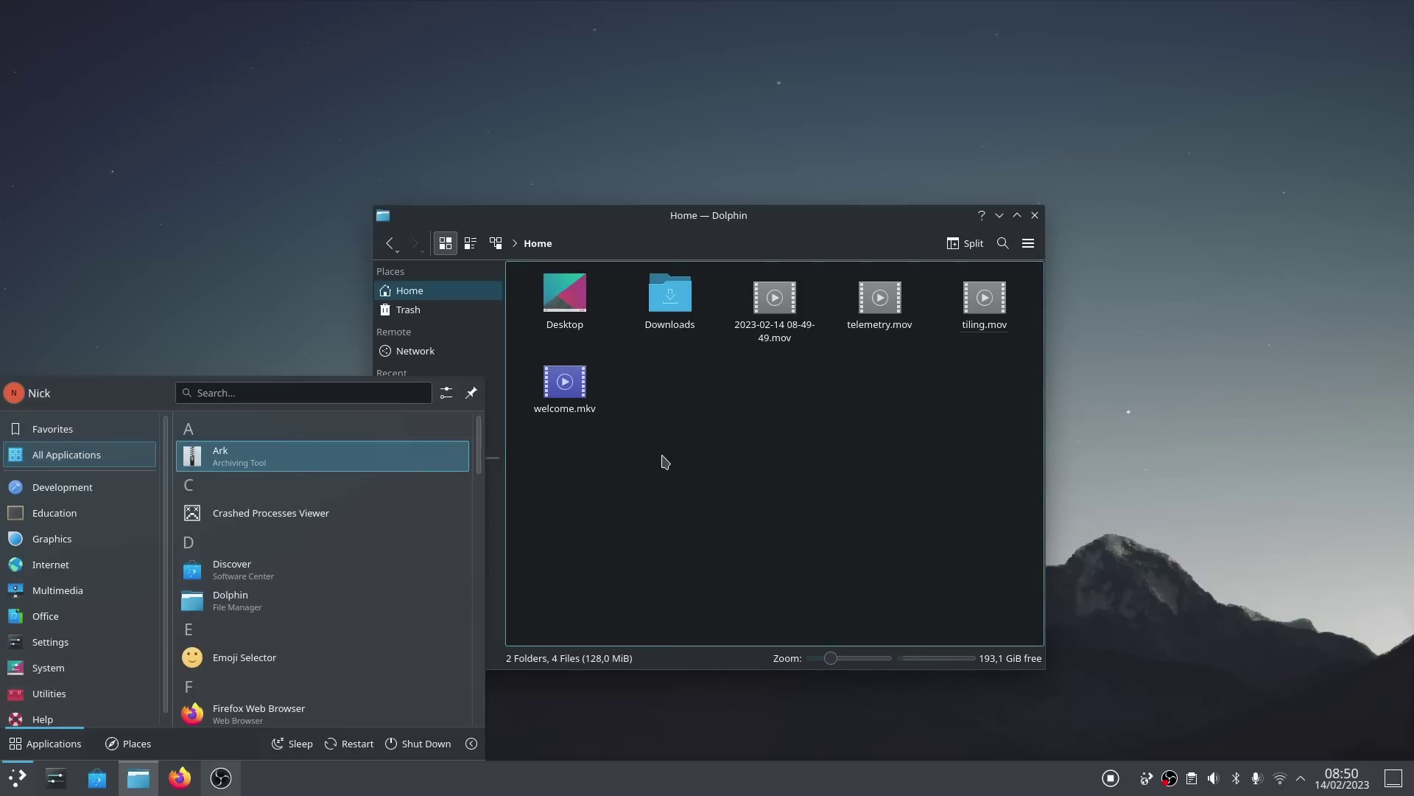
click(665, 462)
key(alt+space)
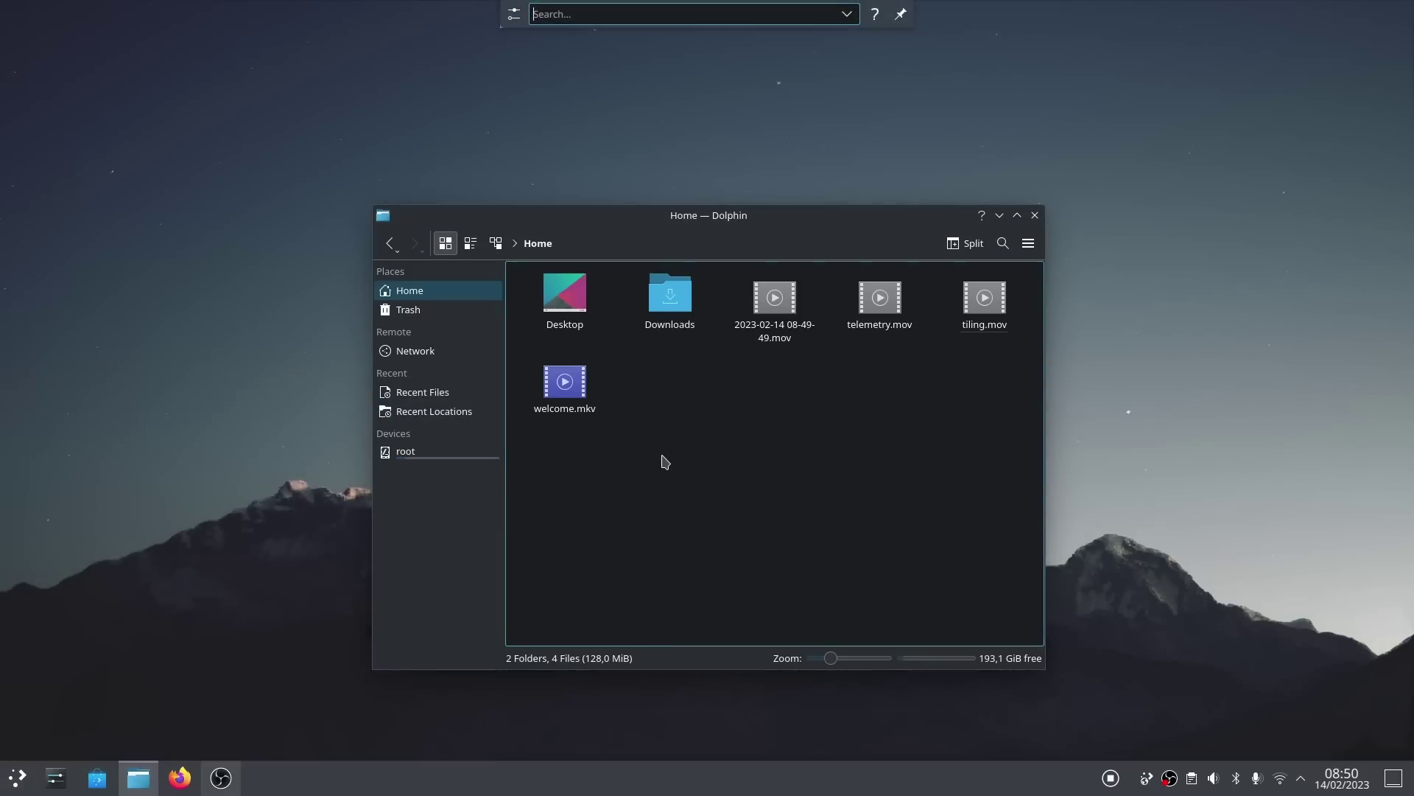
text(telemetry)
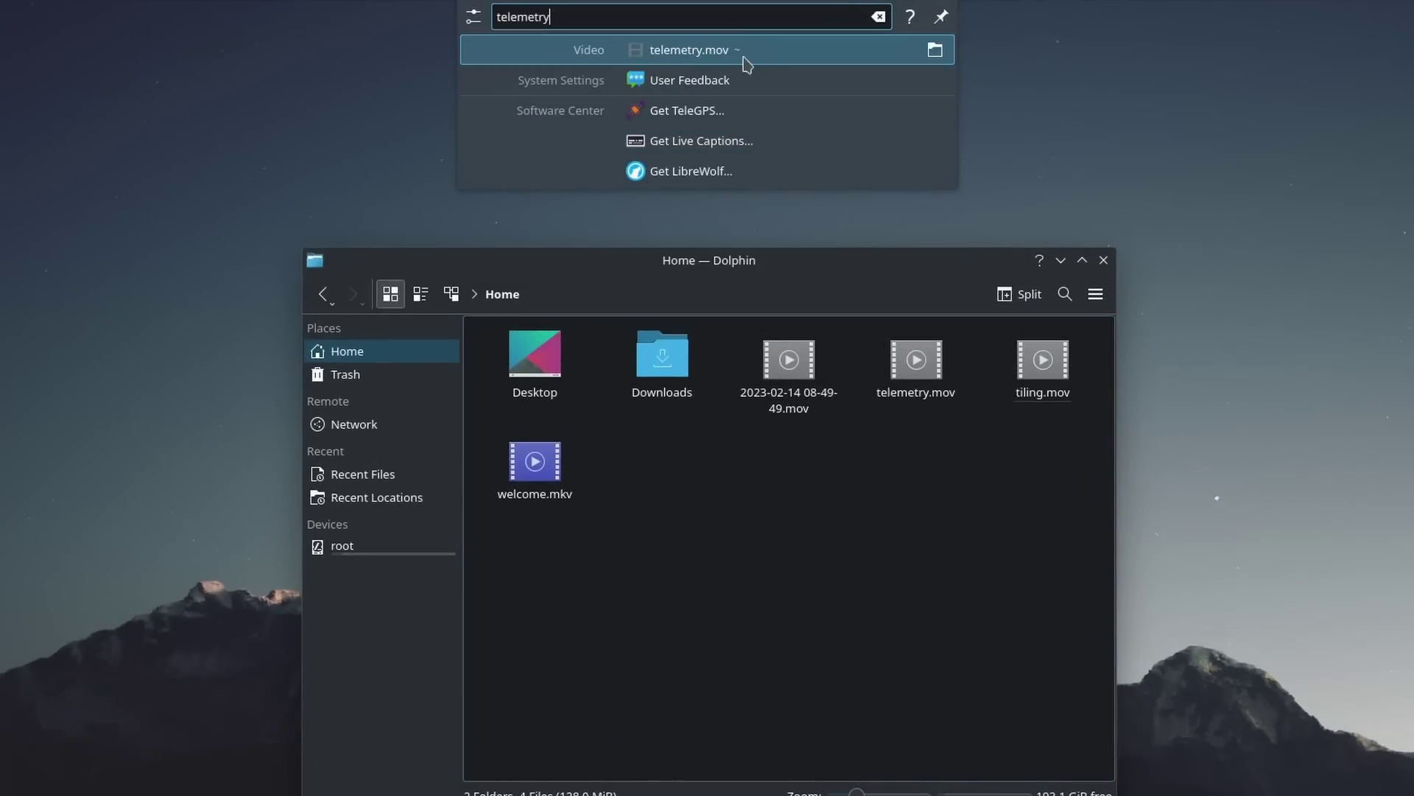
double_click(531, 13)
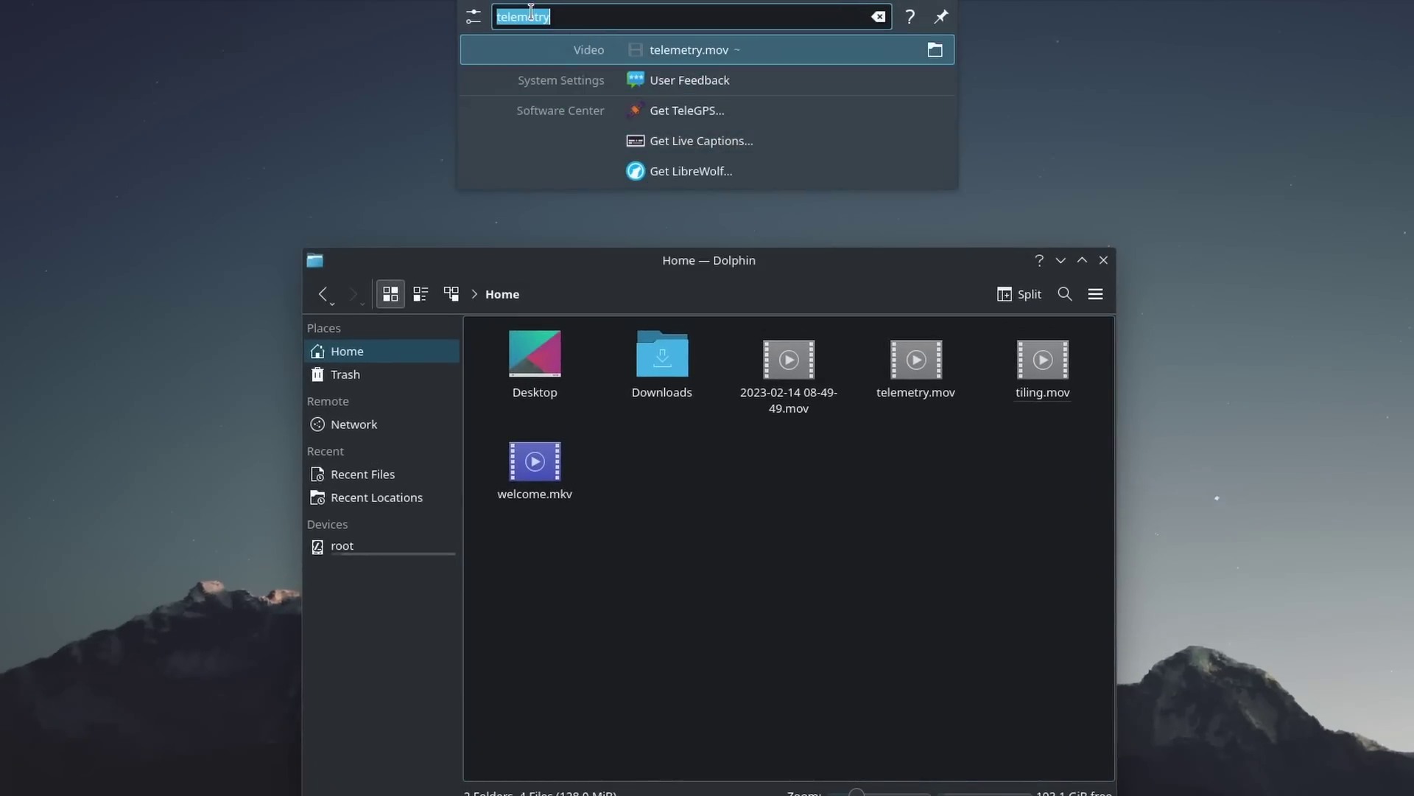
text(borked)
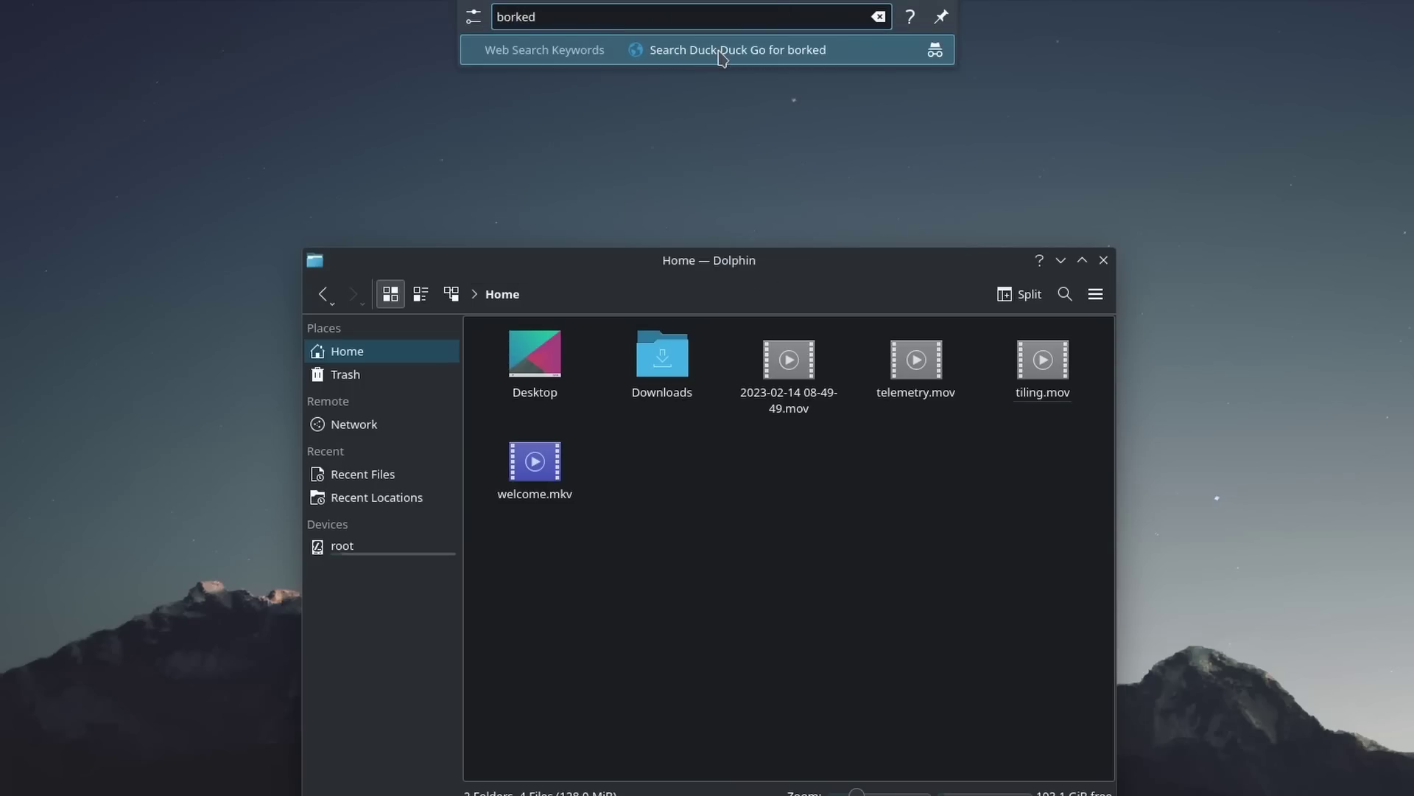
- Convert the time from CET to PST in KRunner, then search for desktop effects
double_click(591, 16)
text(time CET)
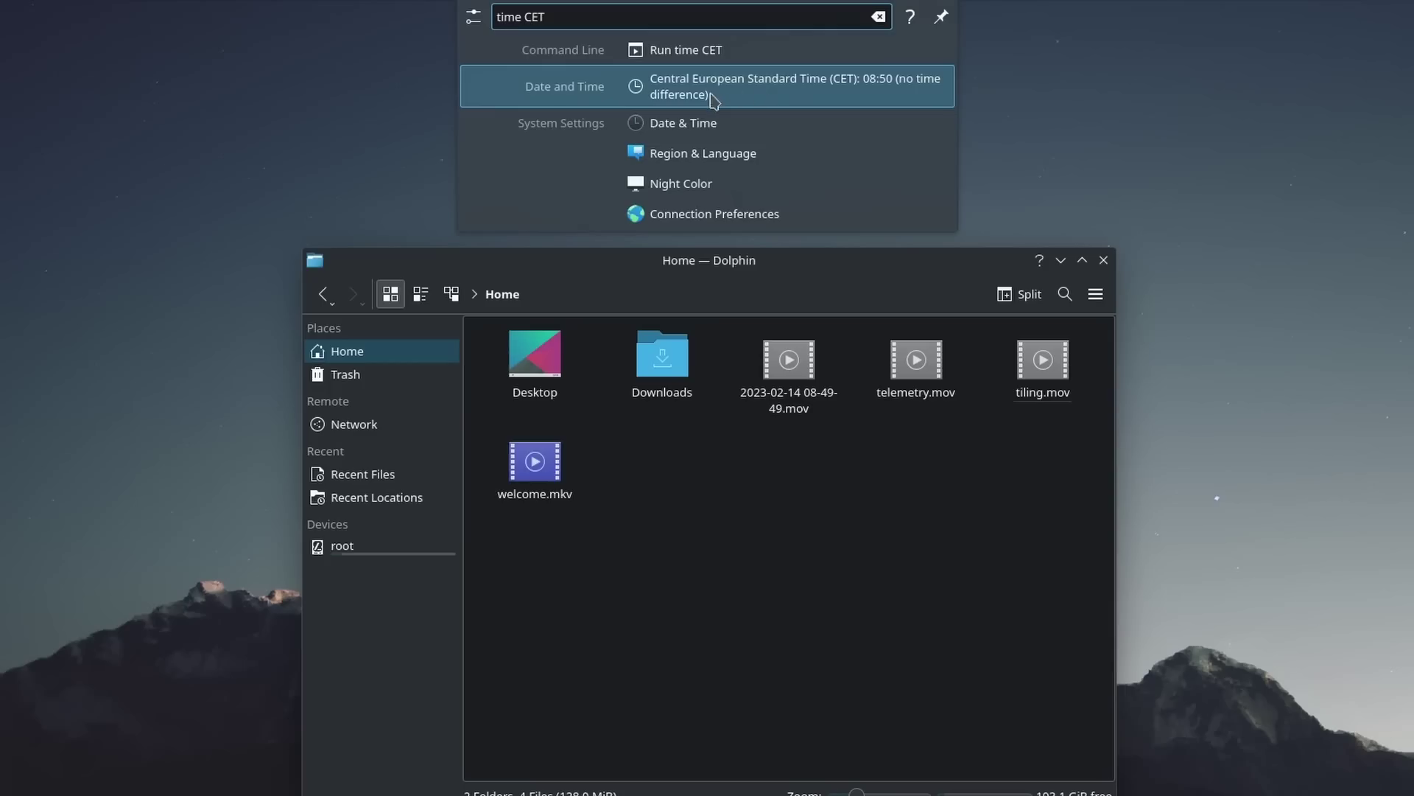
double_click(540, 17)
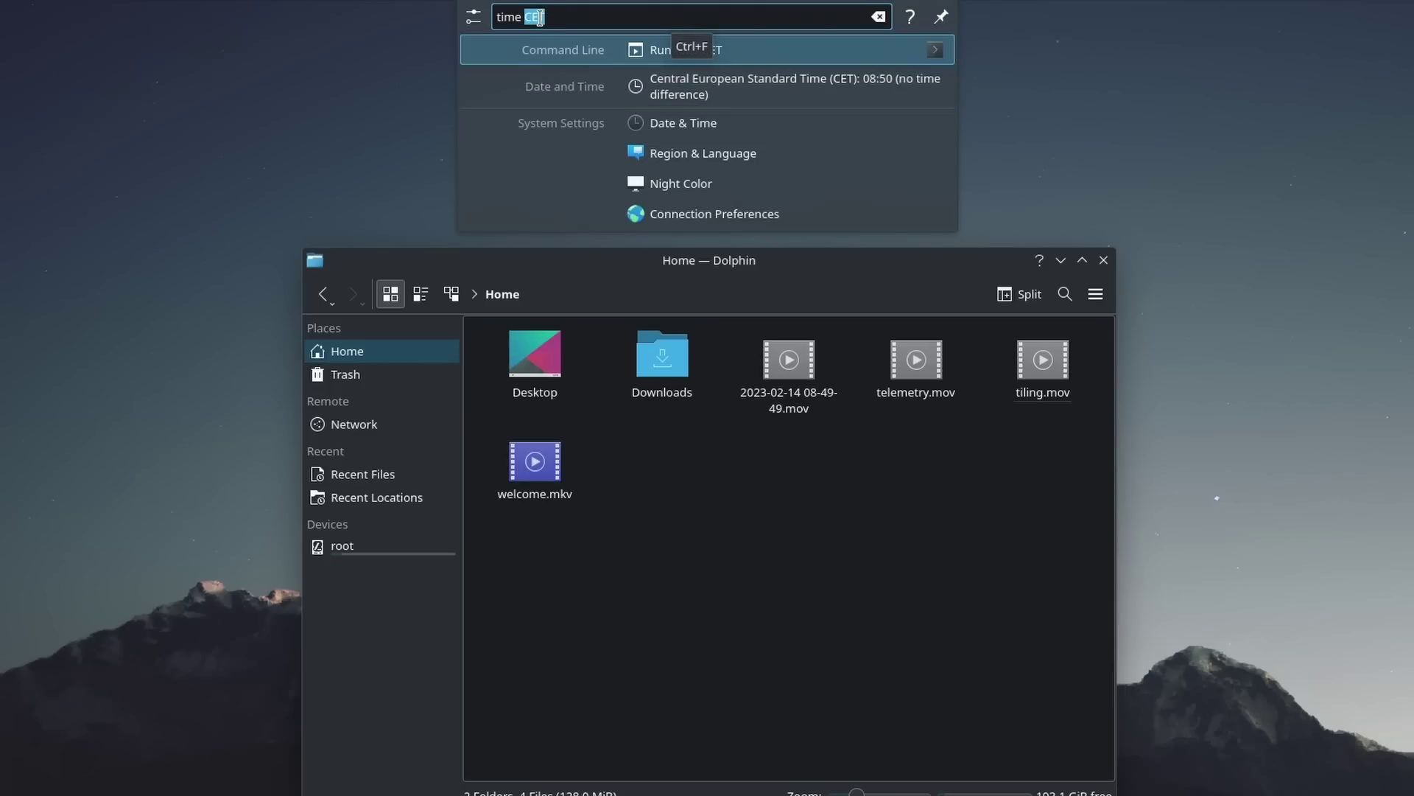
text(PST)
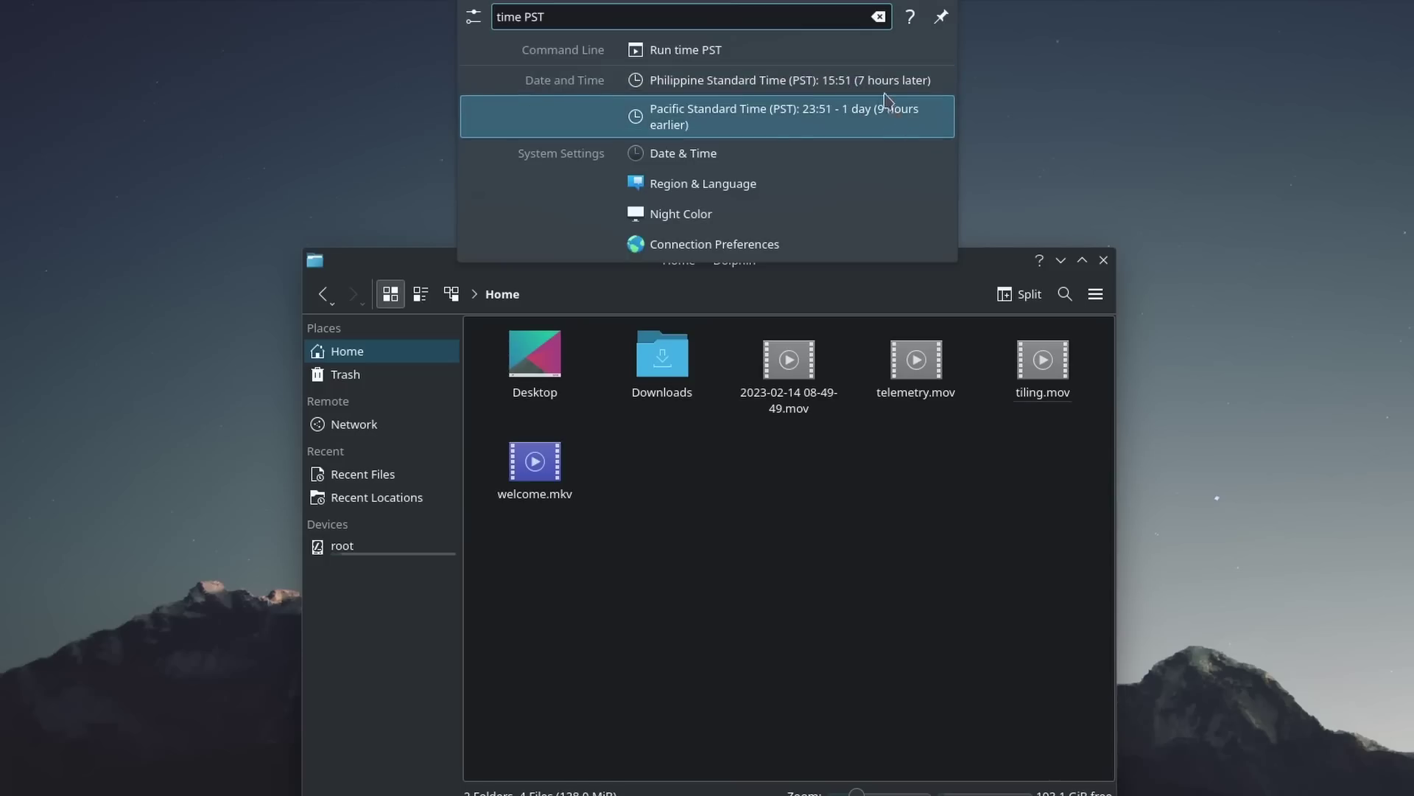
key(ctrl+a)
text(desktop)
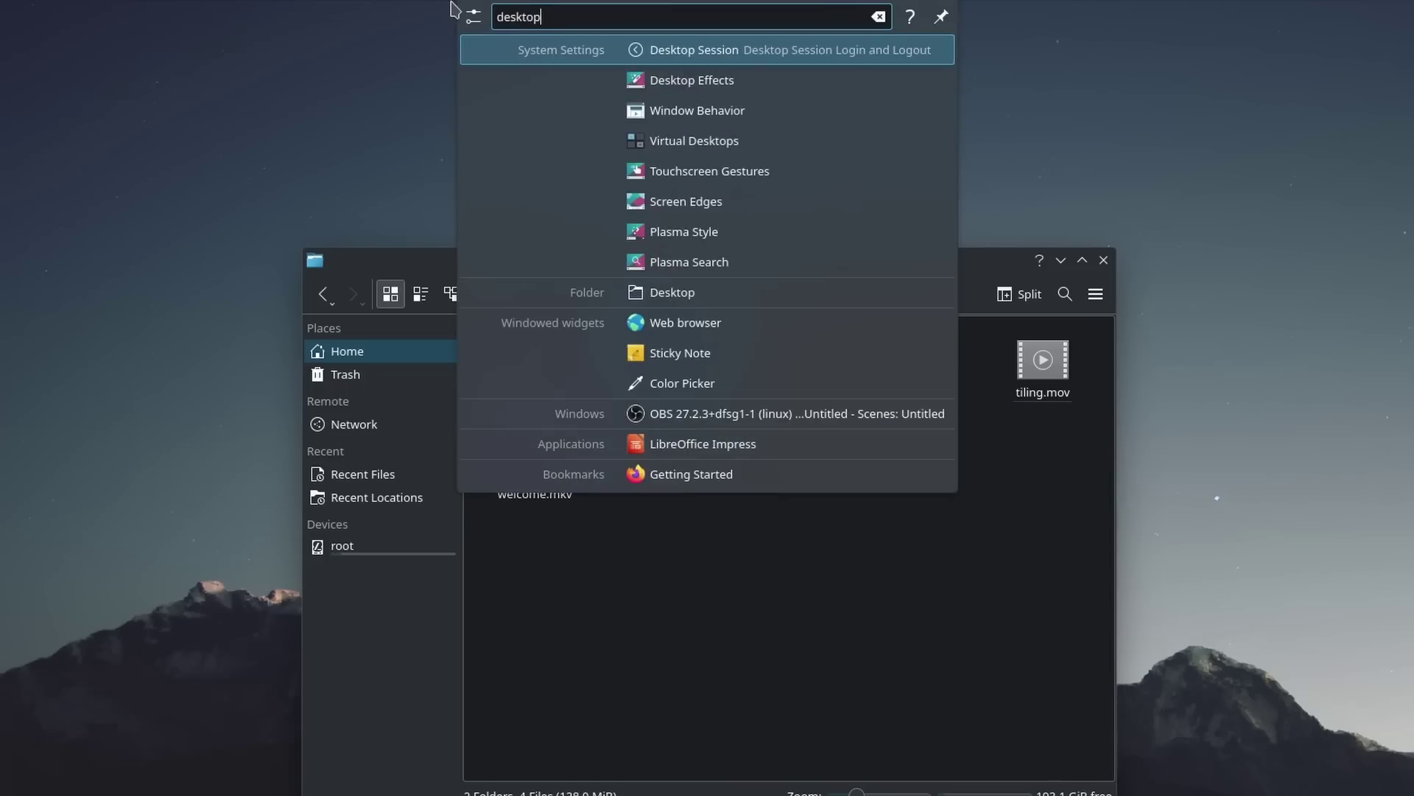
text( effect)
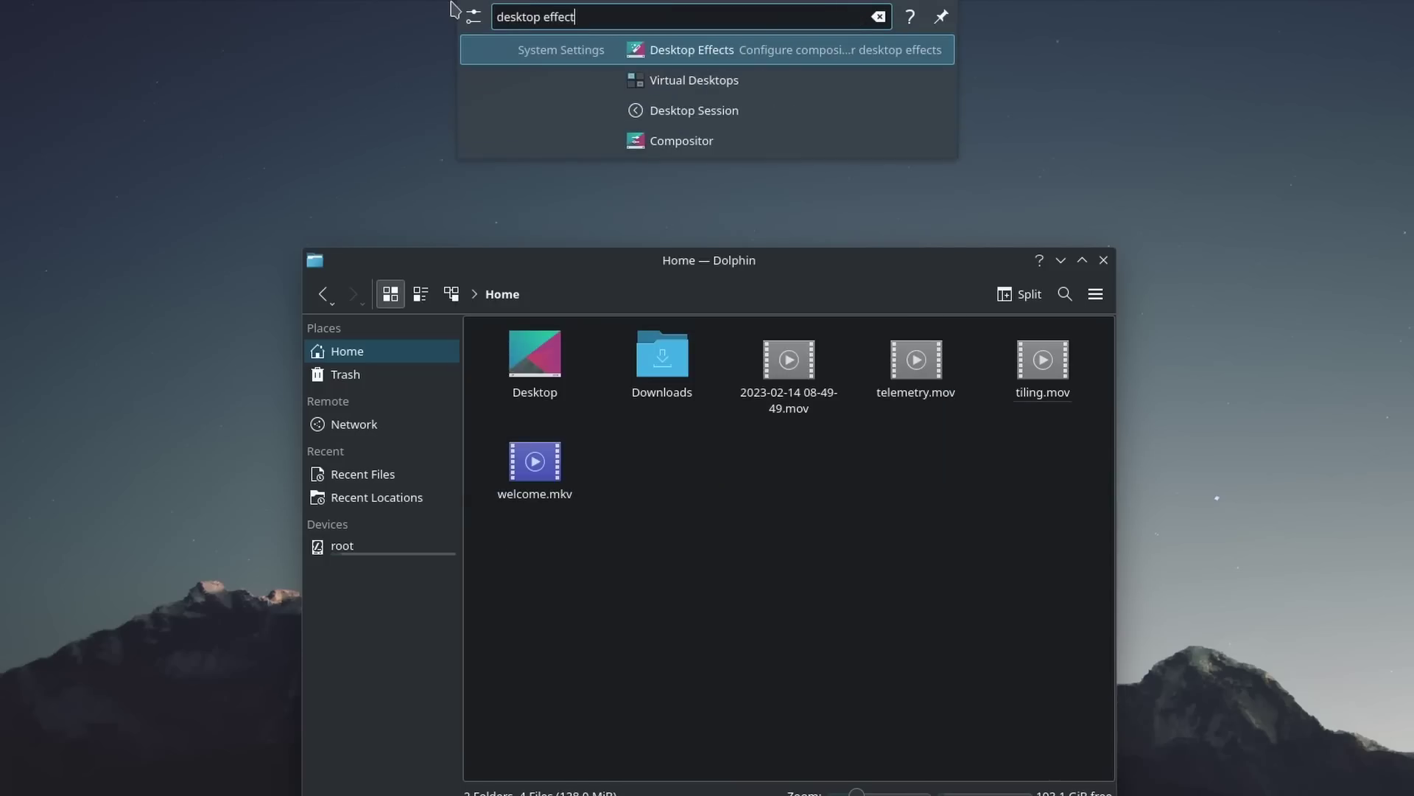
text(s)
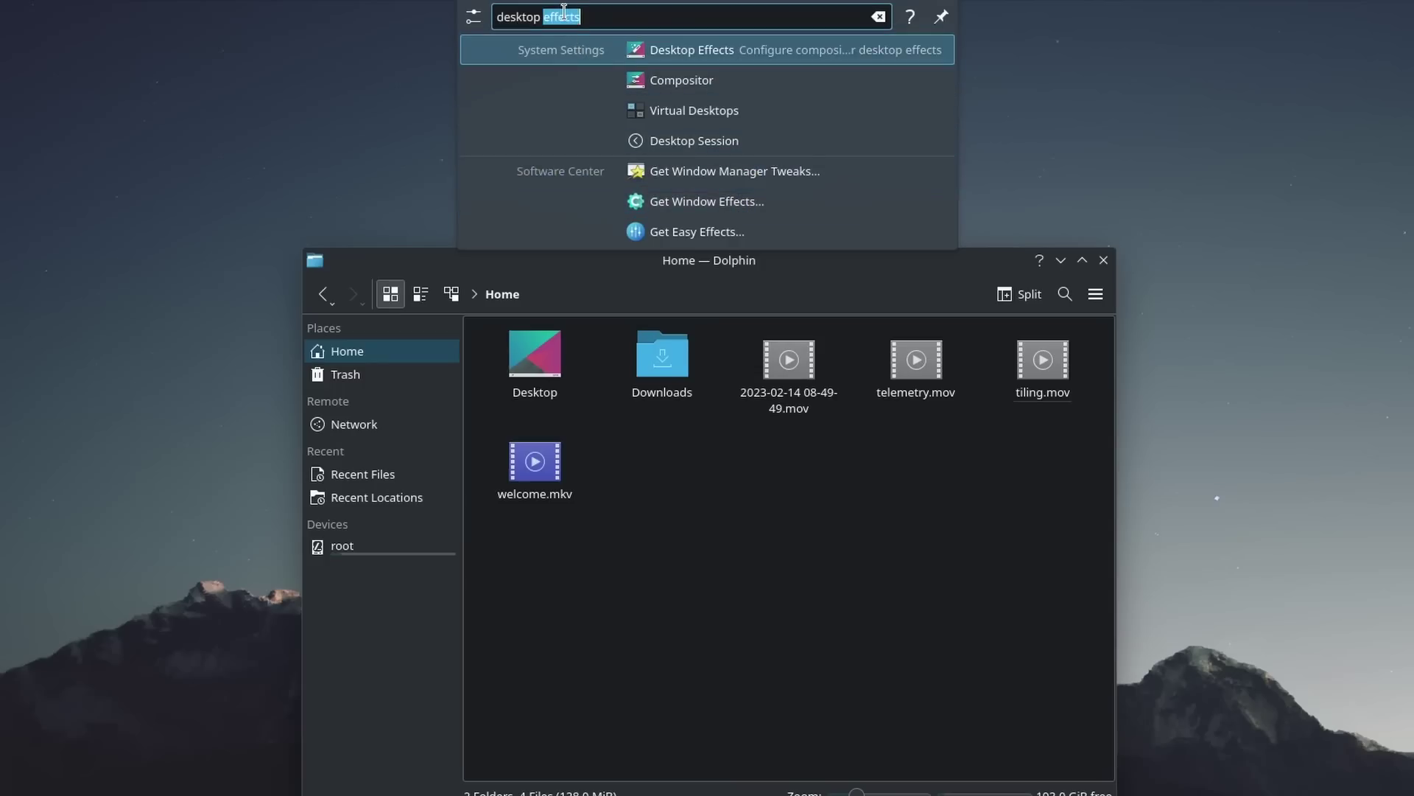
key(BackSpace)
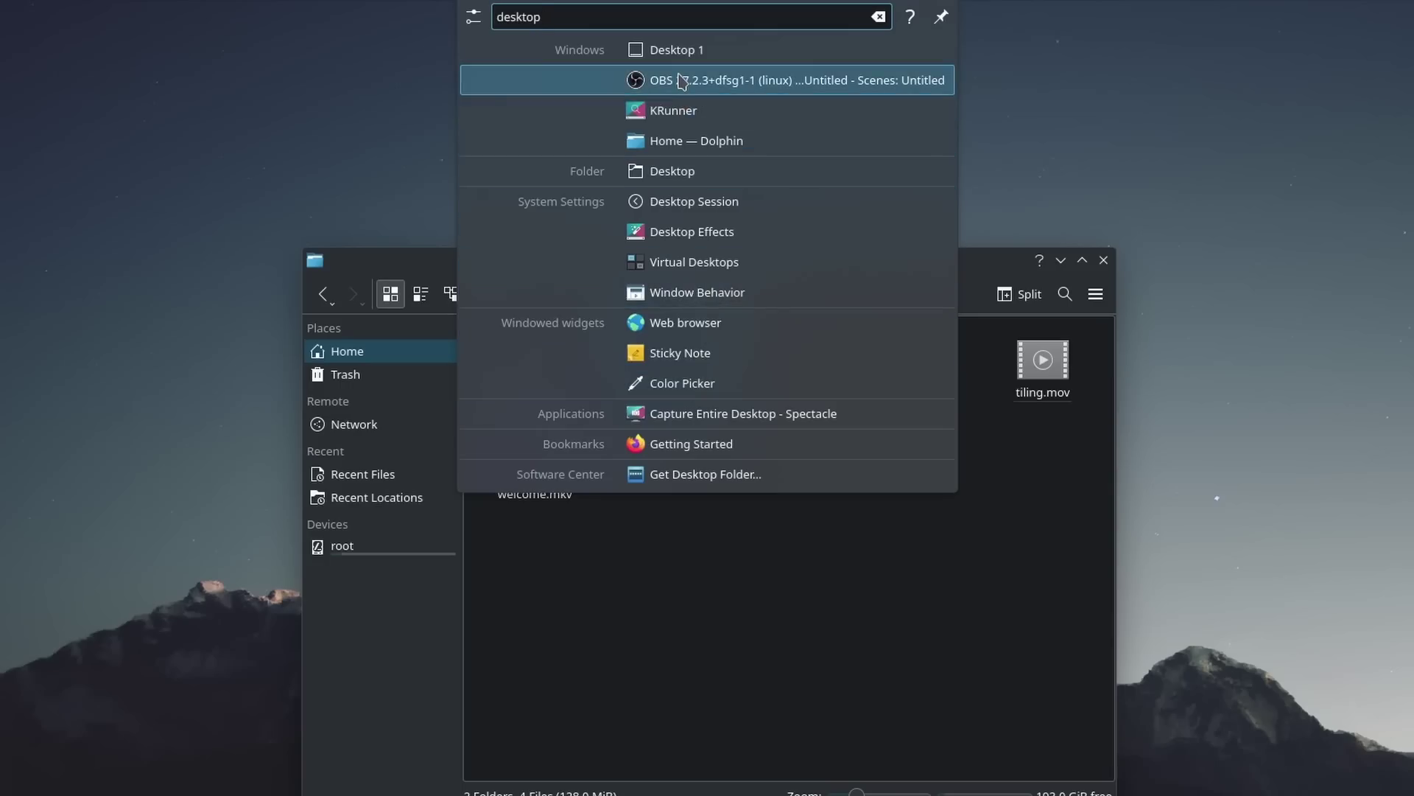
- Query the definition of 'awesome' and copy it to the clipboard
key(ctrl+a)
text(d)
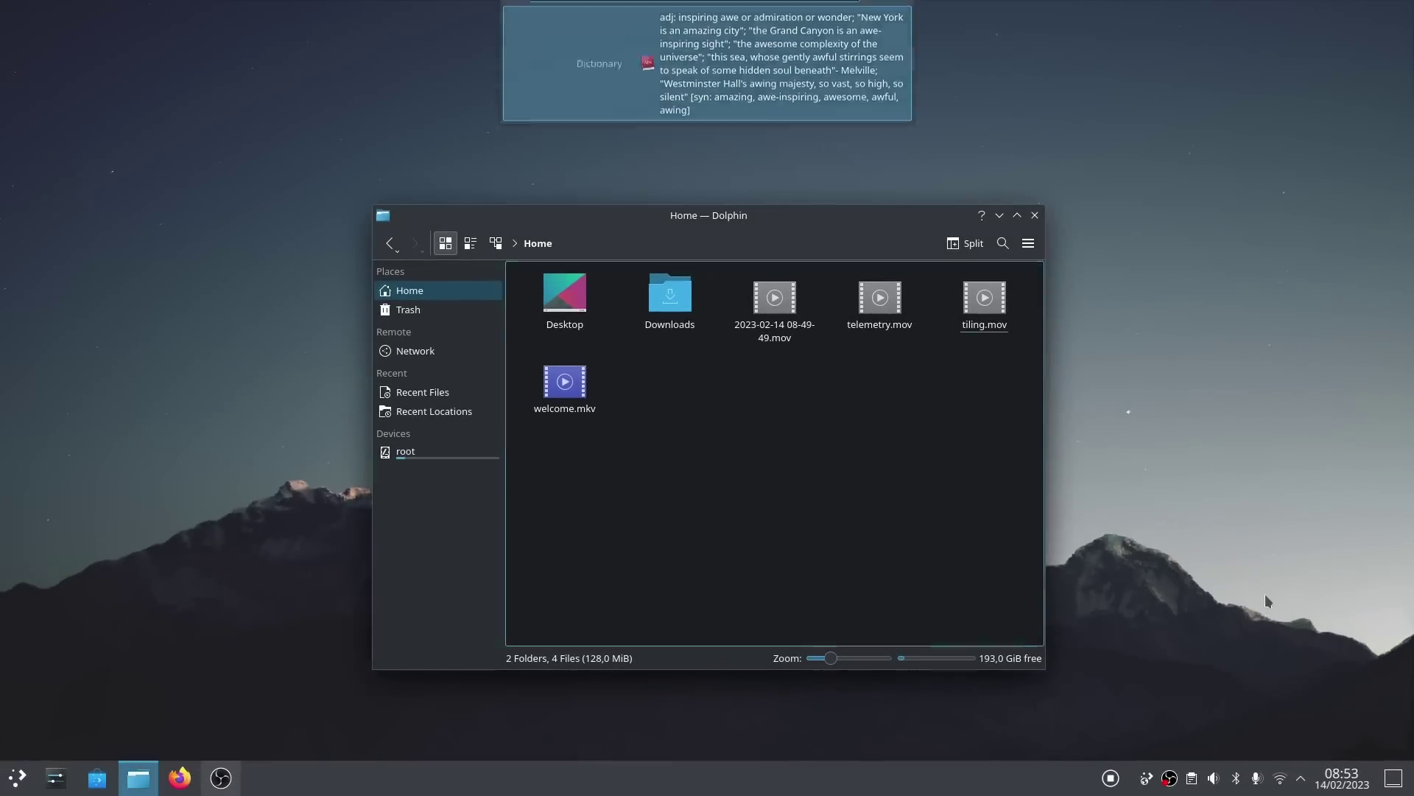
key(Return)
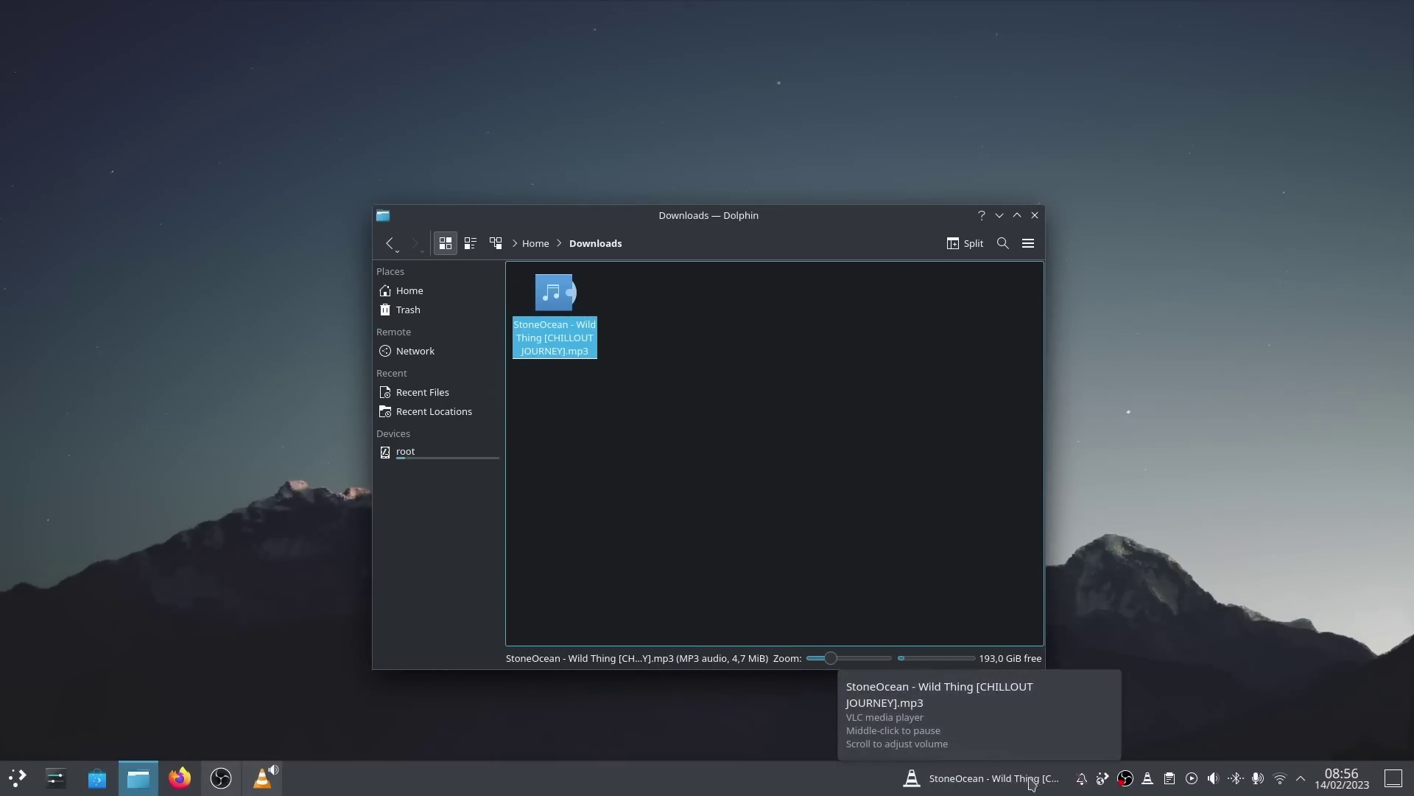
- Bring up the panel's context menu
right_click(837, 786)
- Copy the red value with a colour picker widget and set Brest, France (BBC Weather) as station
click(865, 747)
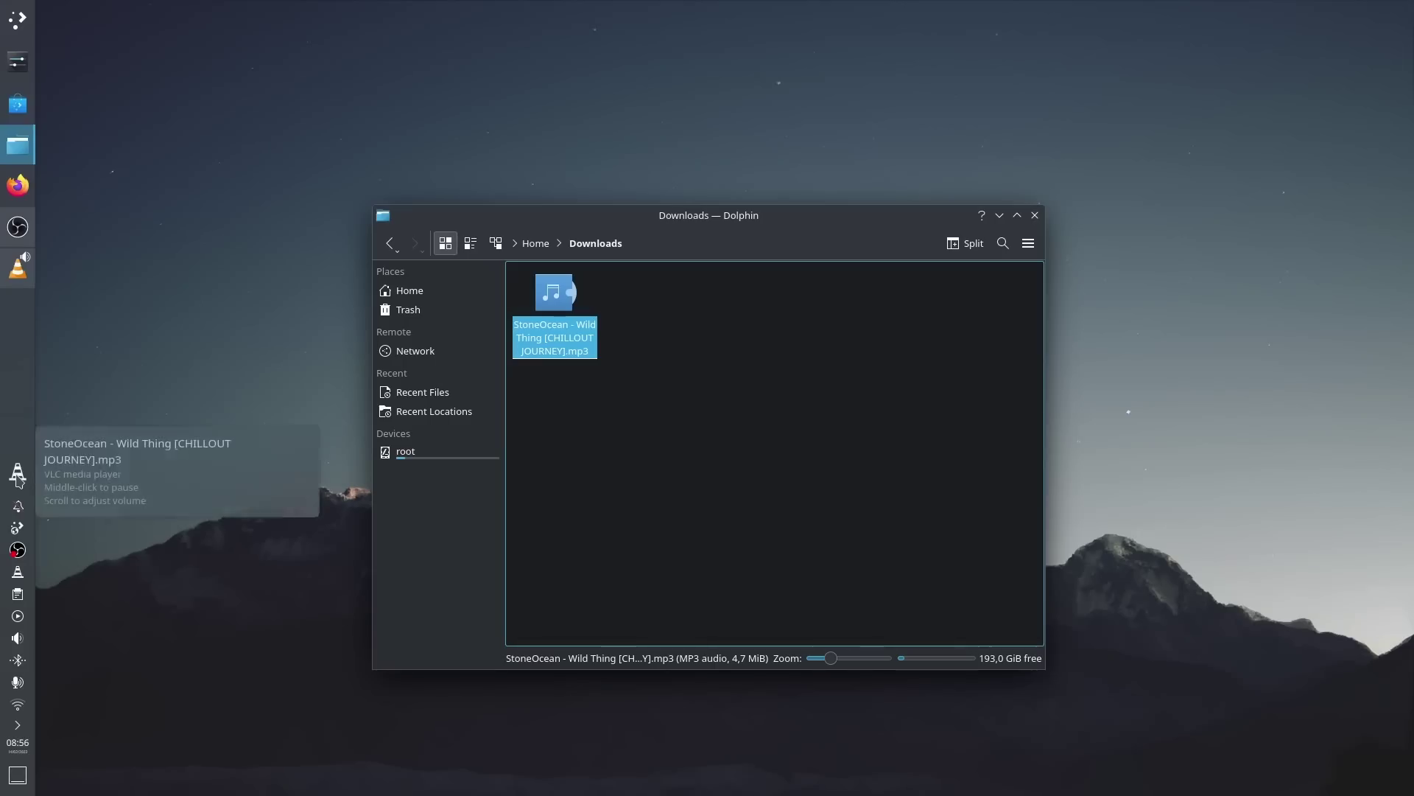
click(859, 211)
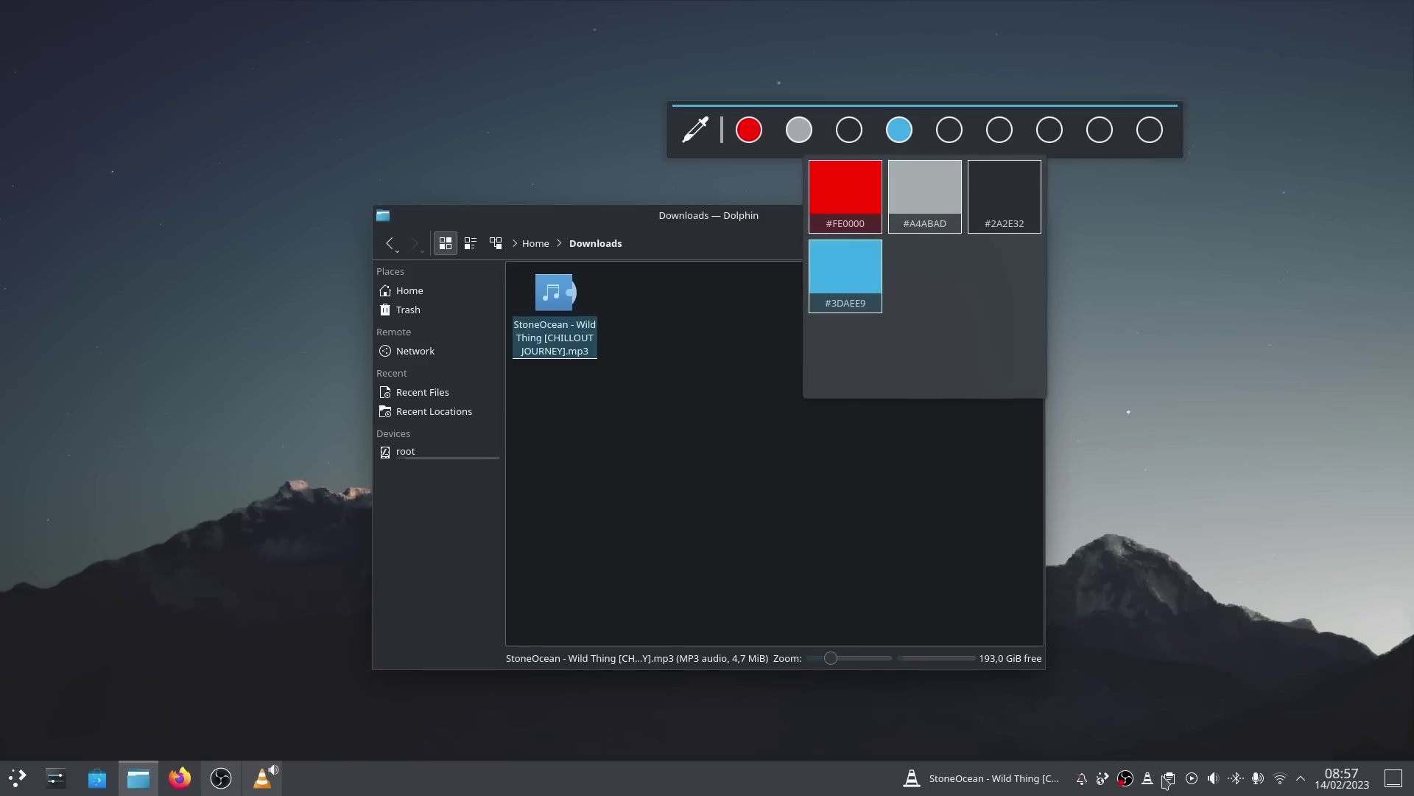
mouse_move(1167, 782)
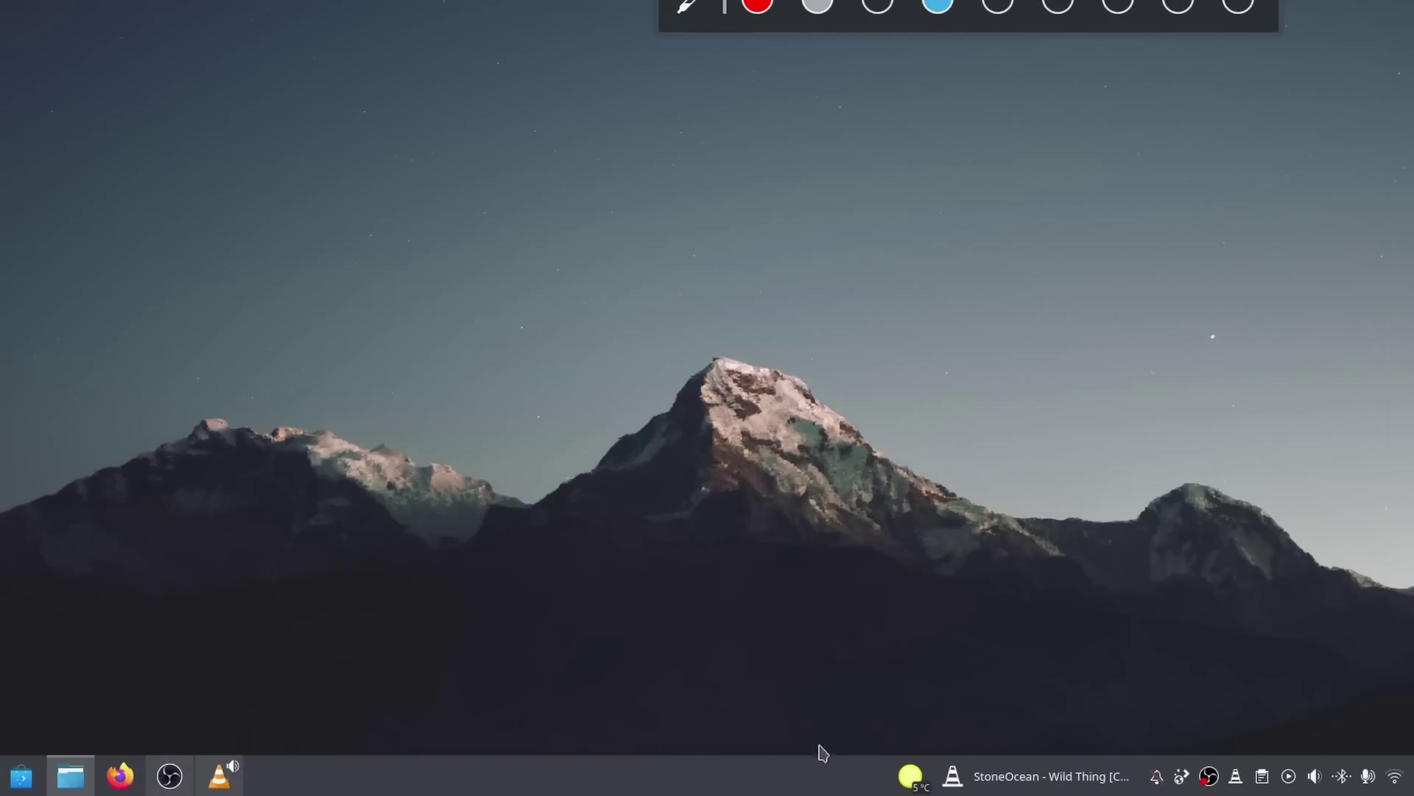
mouse_move(902, 788)
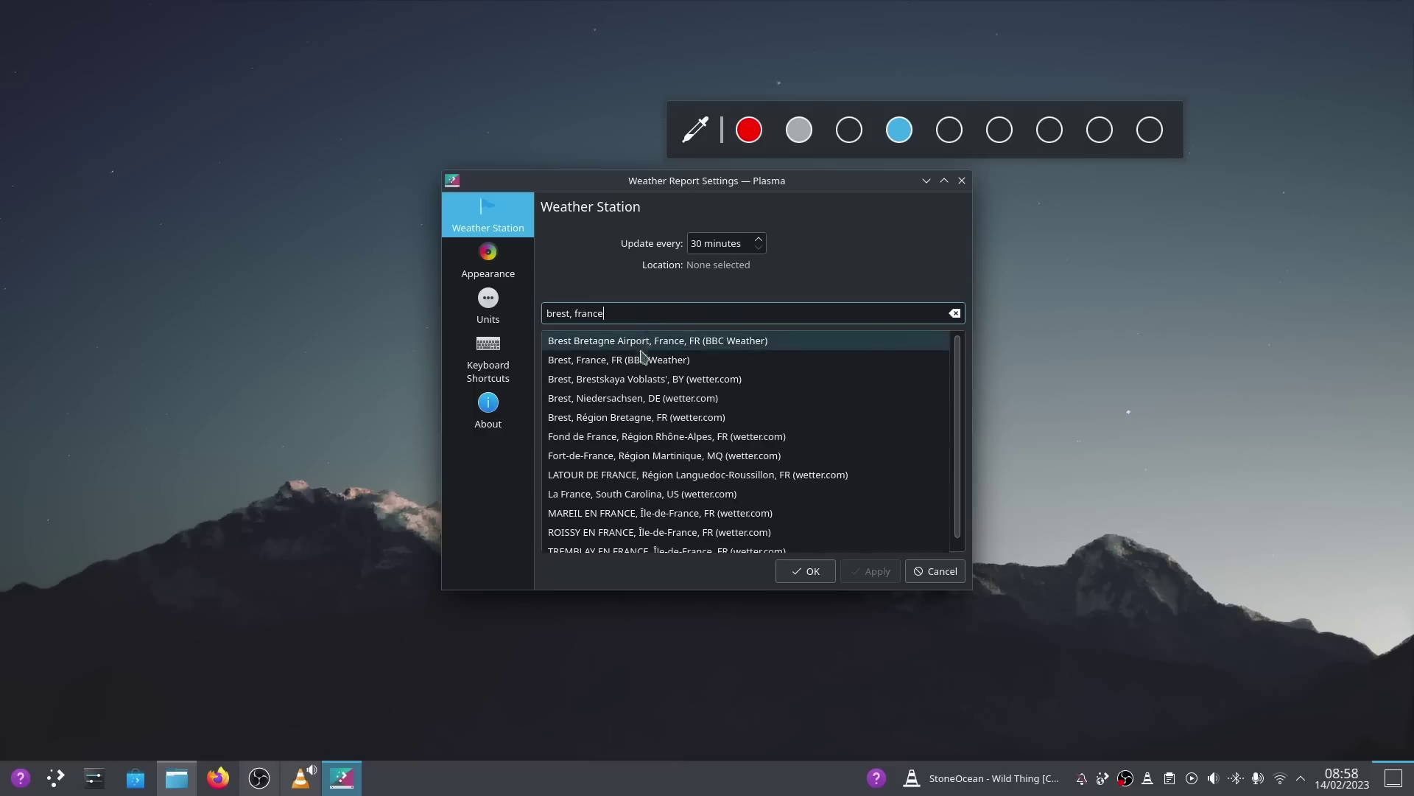
click(663, 360)
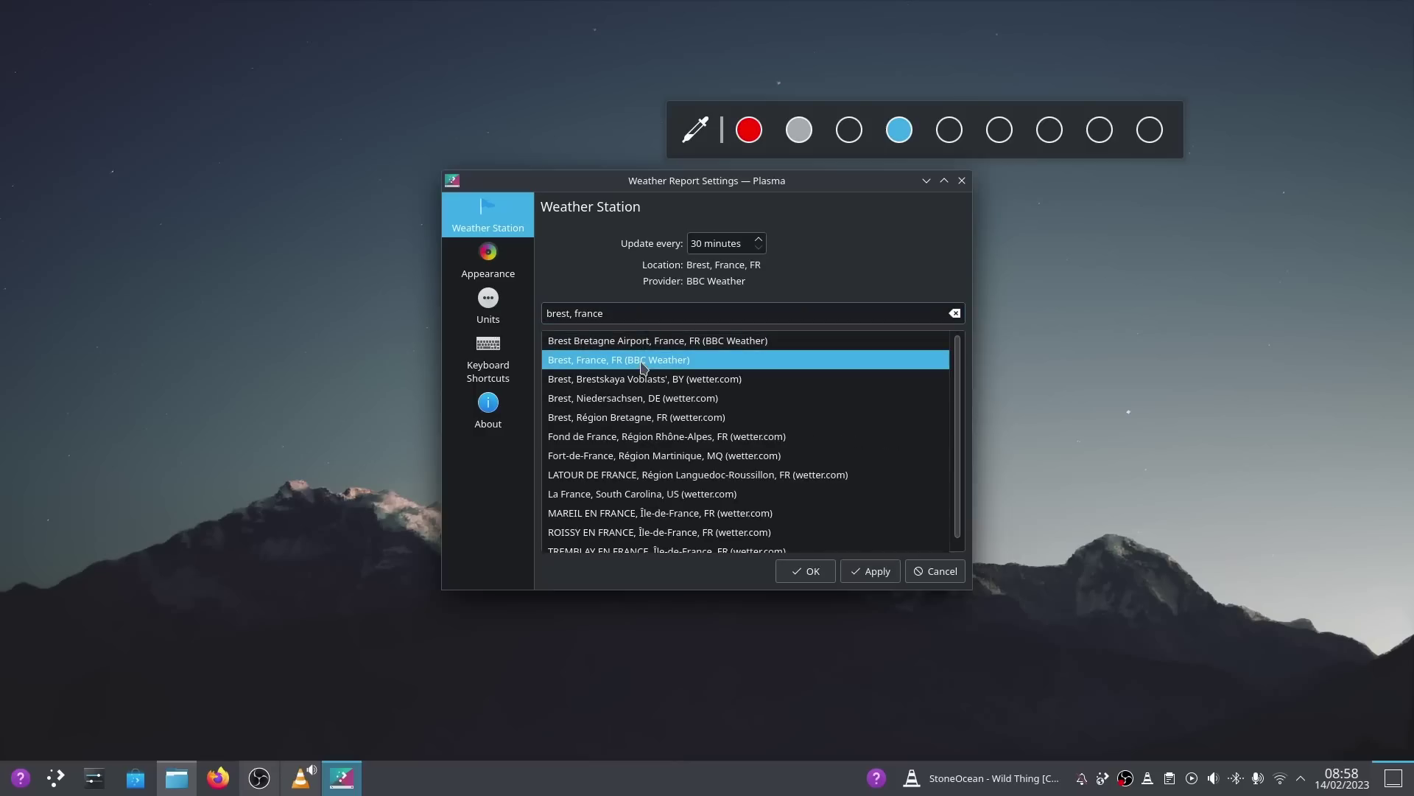
- Apply the Brest weather location and paste the Firefox website address into the sticky note
click(890, 575)
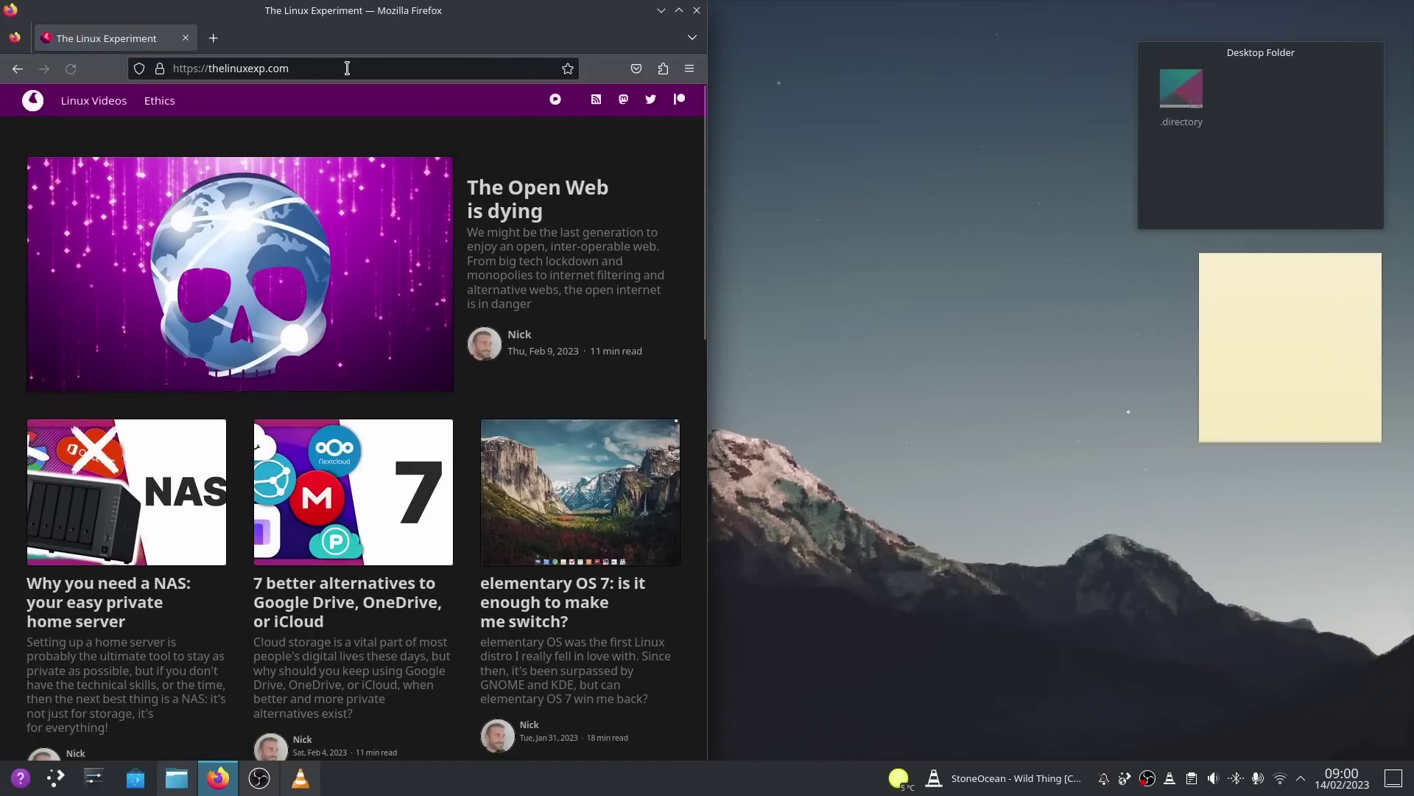
click(347, 68)
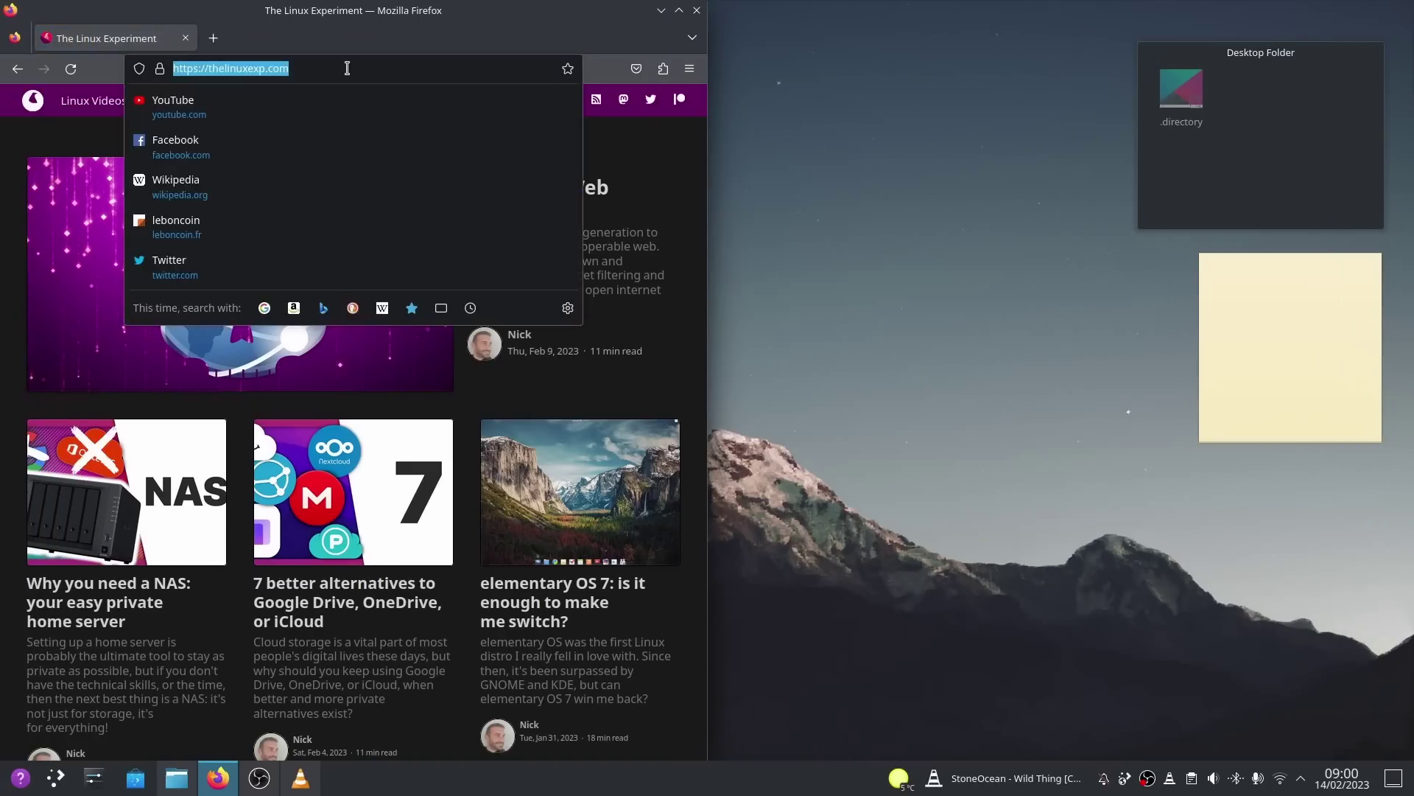
click(1271, 279)
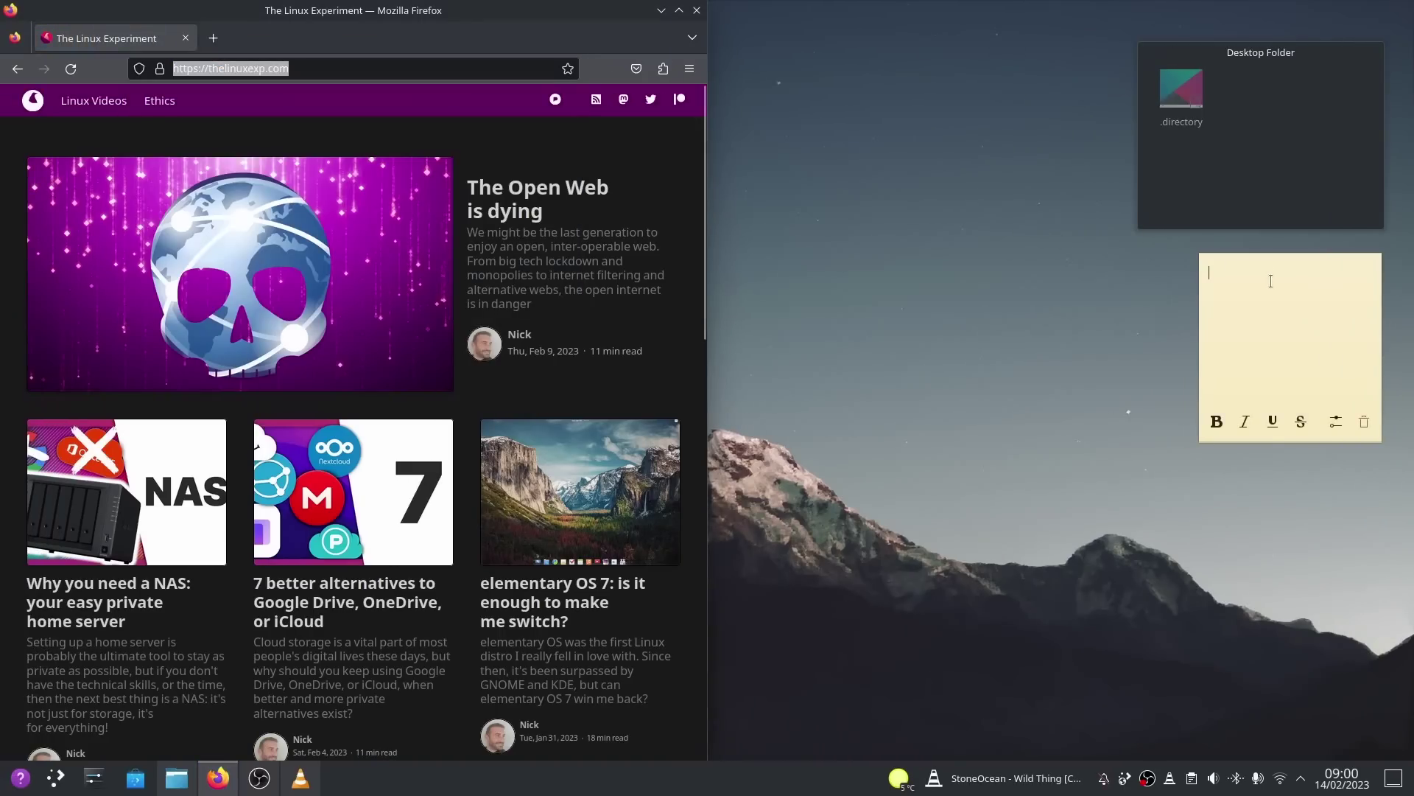
key(ctrl+v)
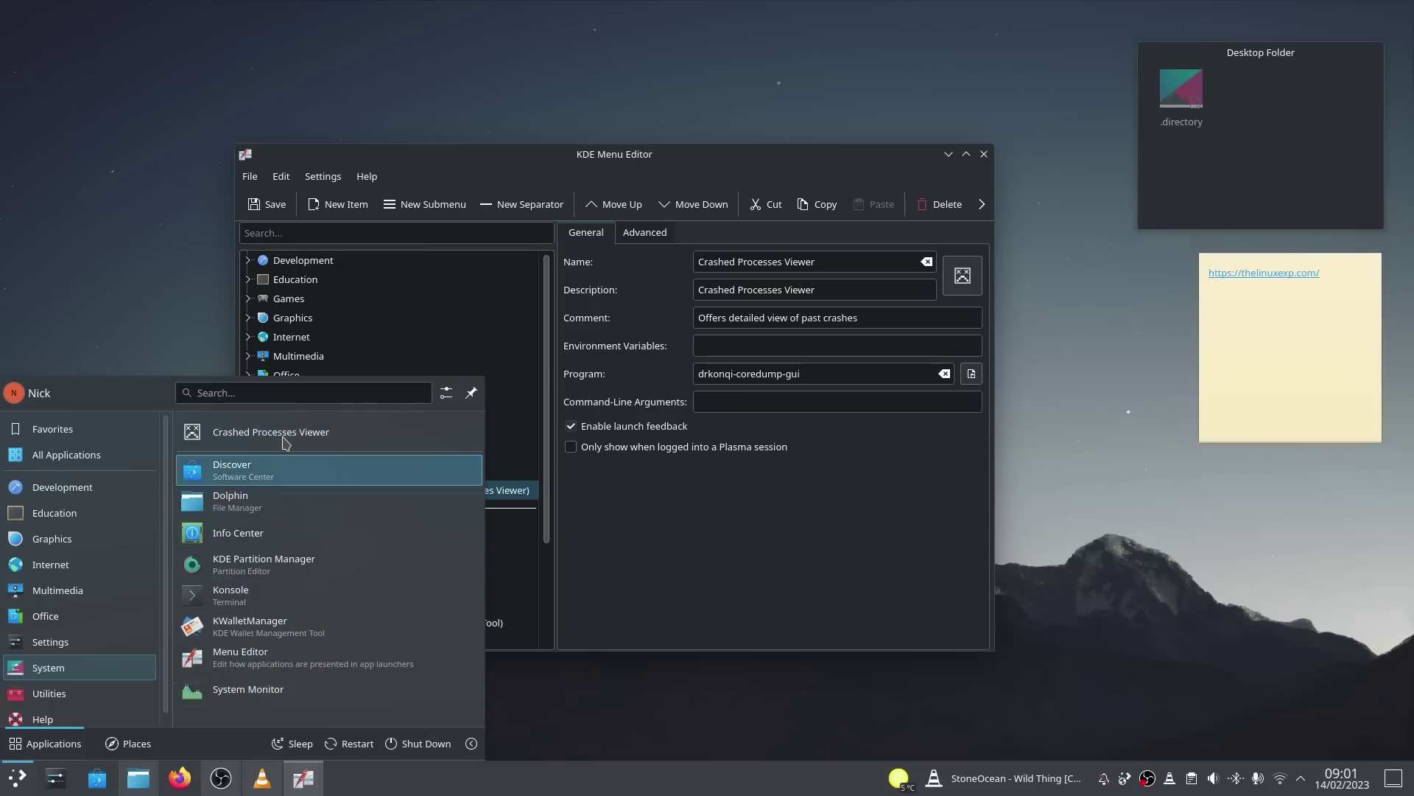
- Step through the app list from Crashed Processes Viewer to Konsole and back to Dolphin
key(Up)
key(Down)
key(Down)
key(Down)
key(Down)
key(Down)
key(Up)
key(Up)
key(Up)
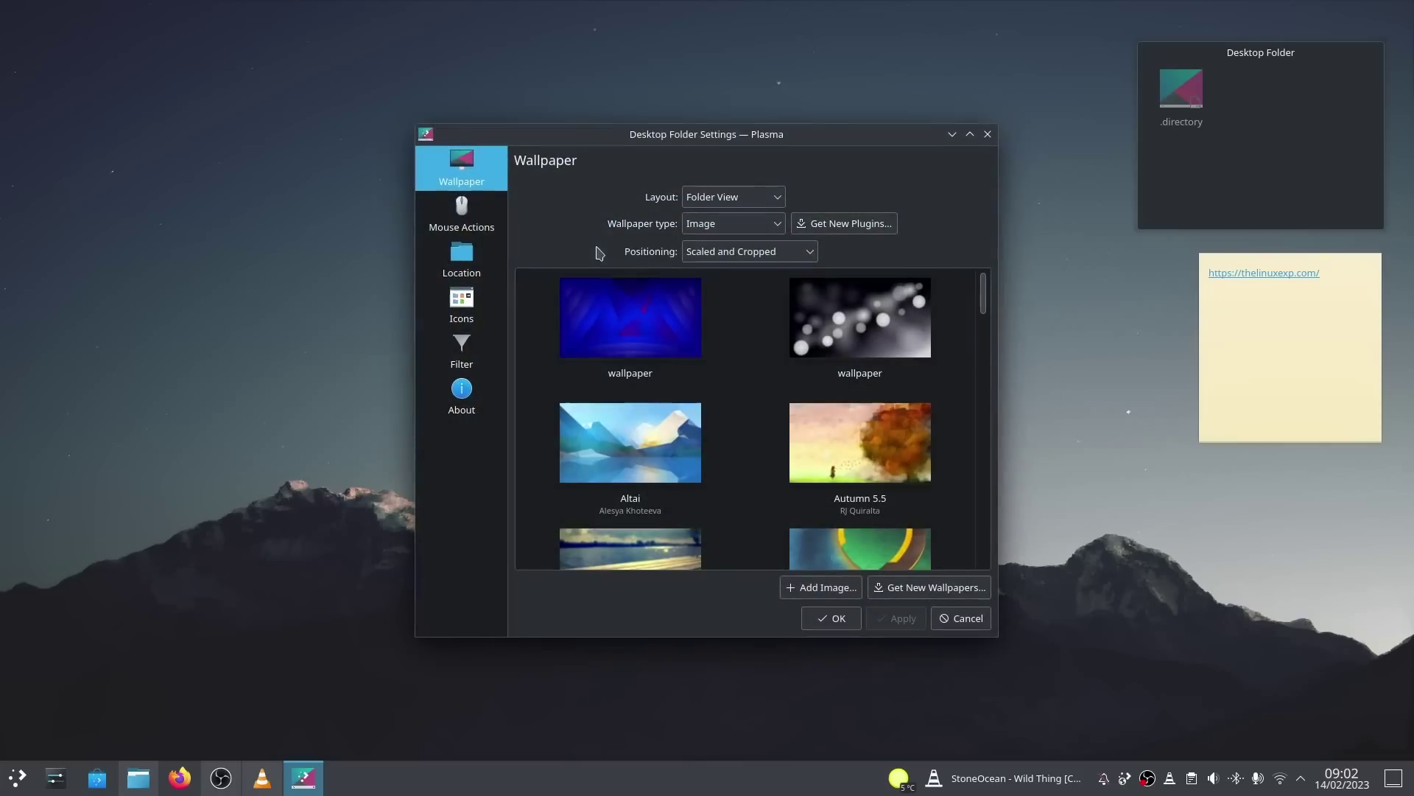
- Preview the bokeh wallpaper, then choose and apply the blue 'wallpaper' image
drag(983, 312, 982, 584)
scroll(846, 500, up, 10)
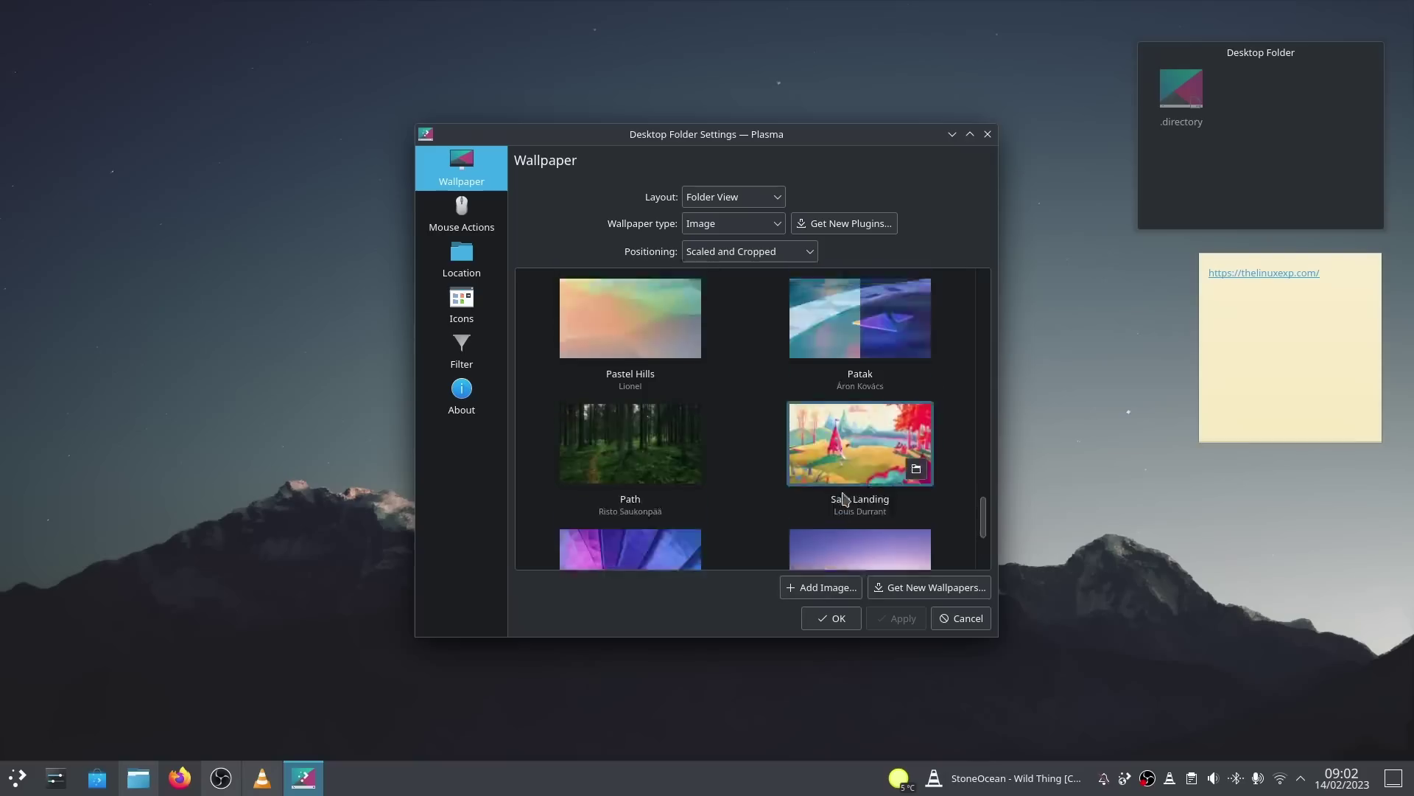
scroll(846, 500, up, 10)
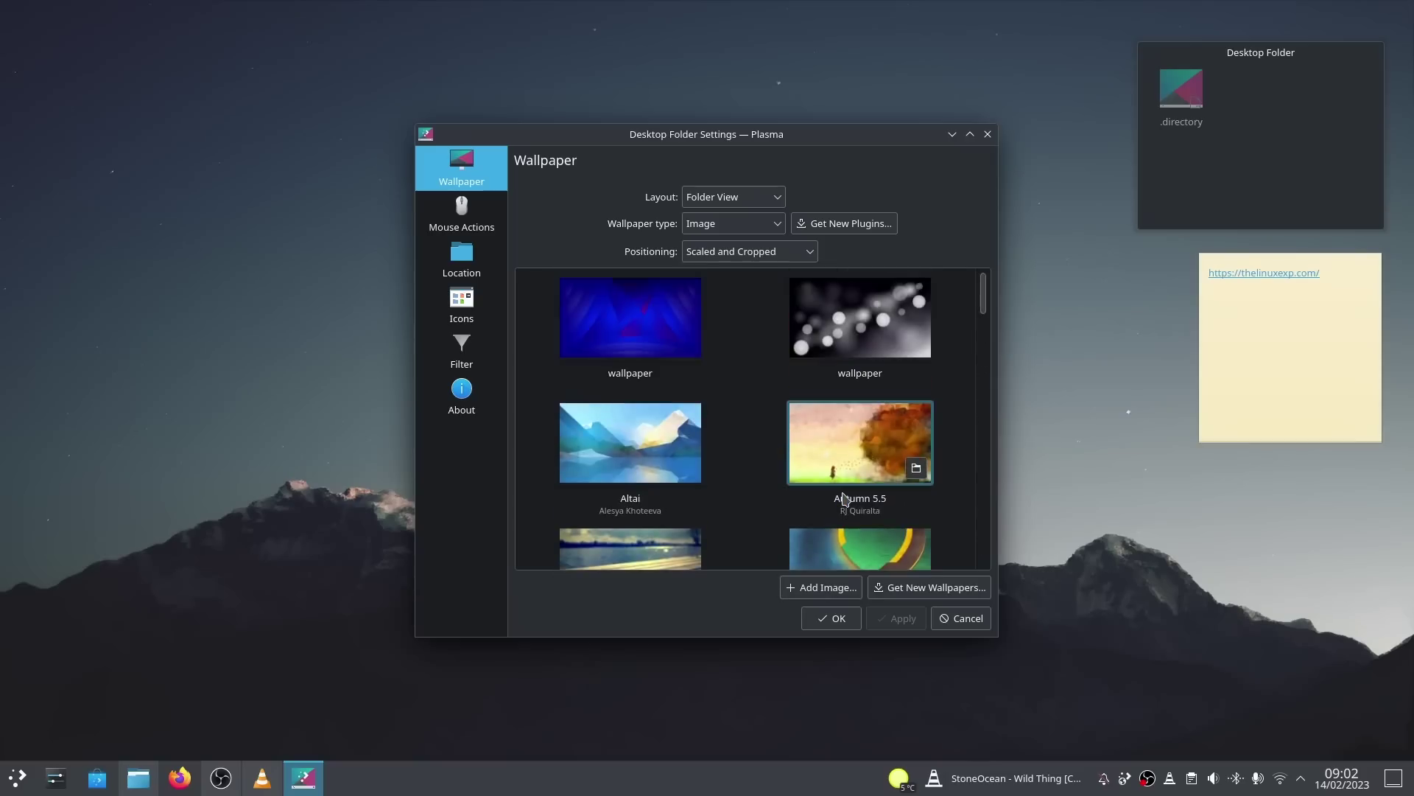
click(838, 341)
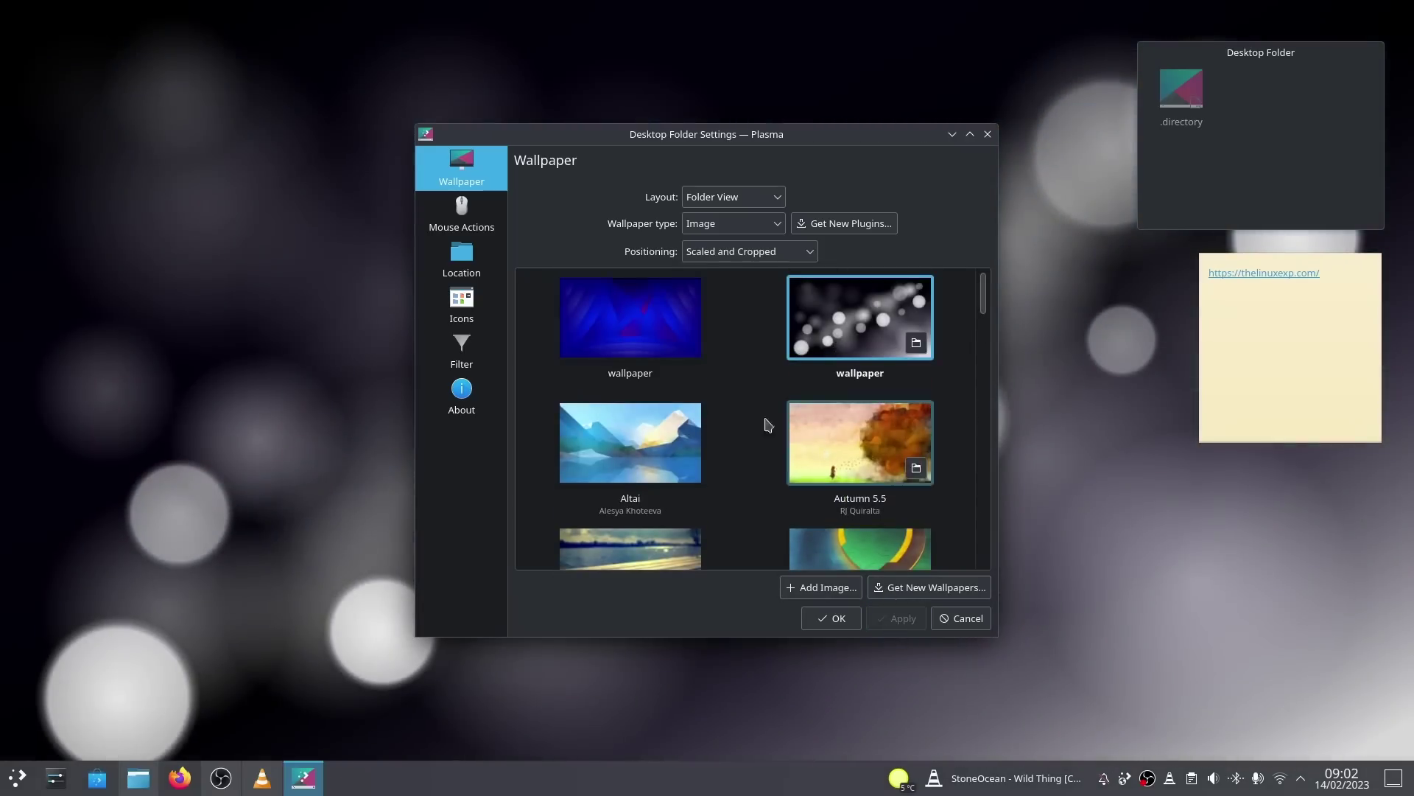
click(622, 335)
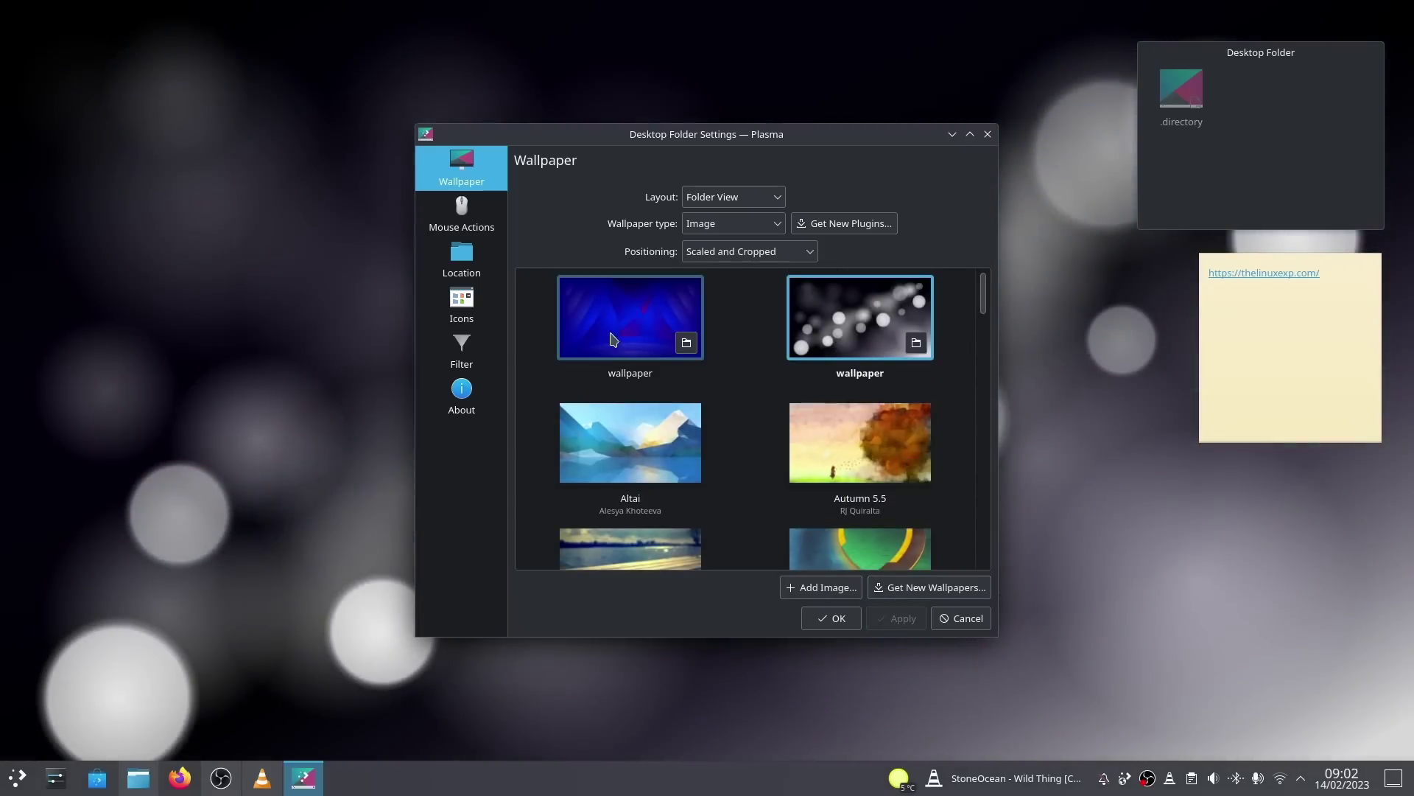
click(891, 626)
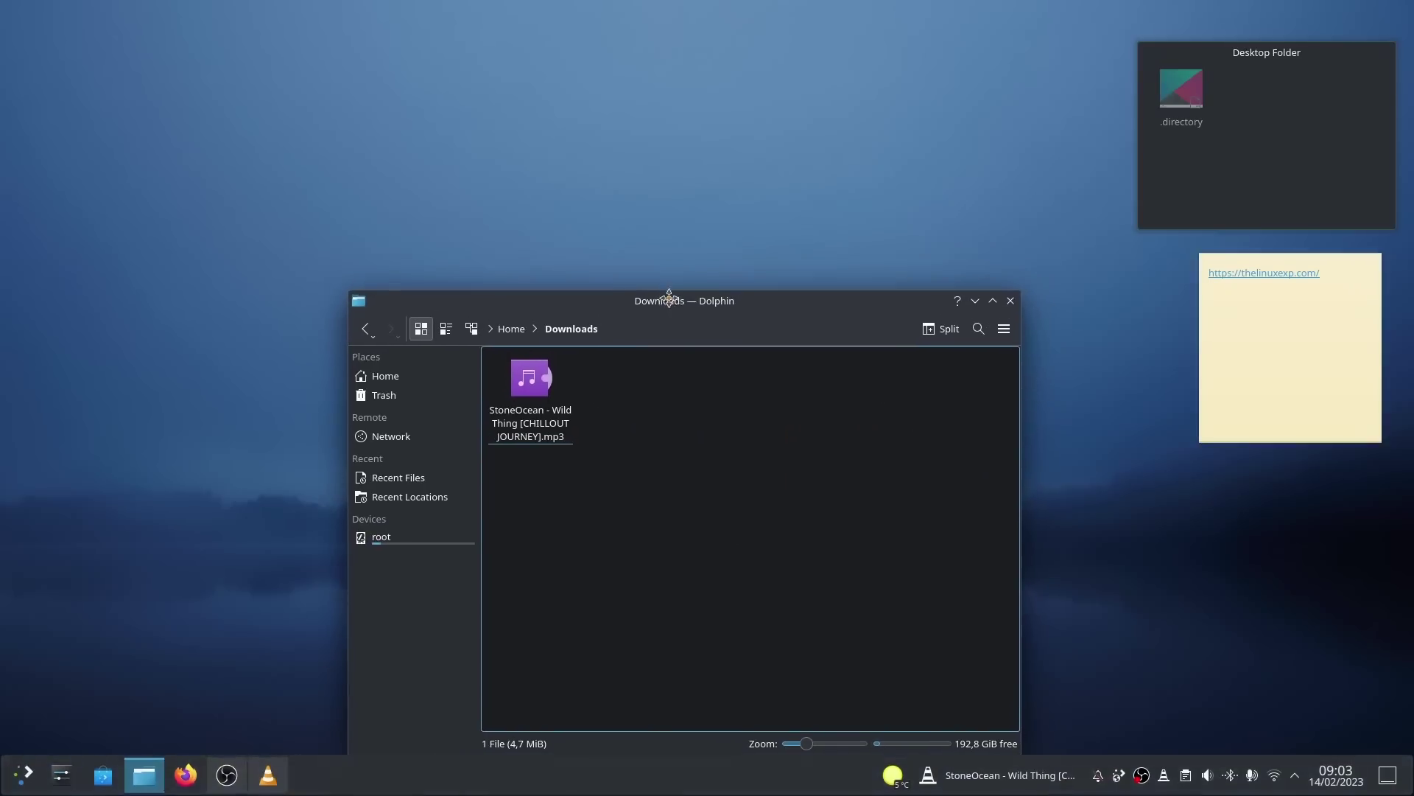
- Bring the Dolphin Downloads window in front of Discover and scroll through the list
drag(669, 301, 644, 262)
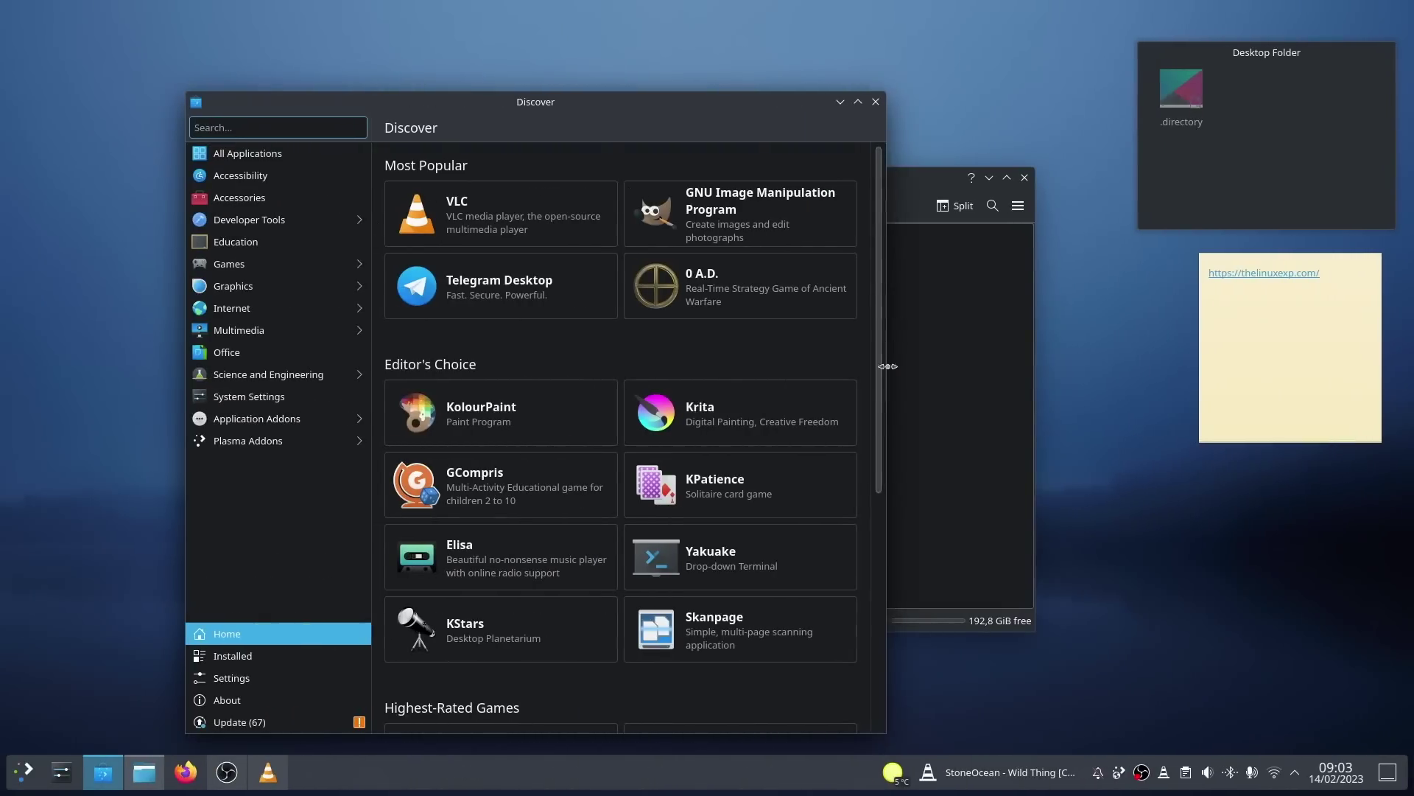
click(975, 572)
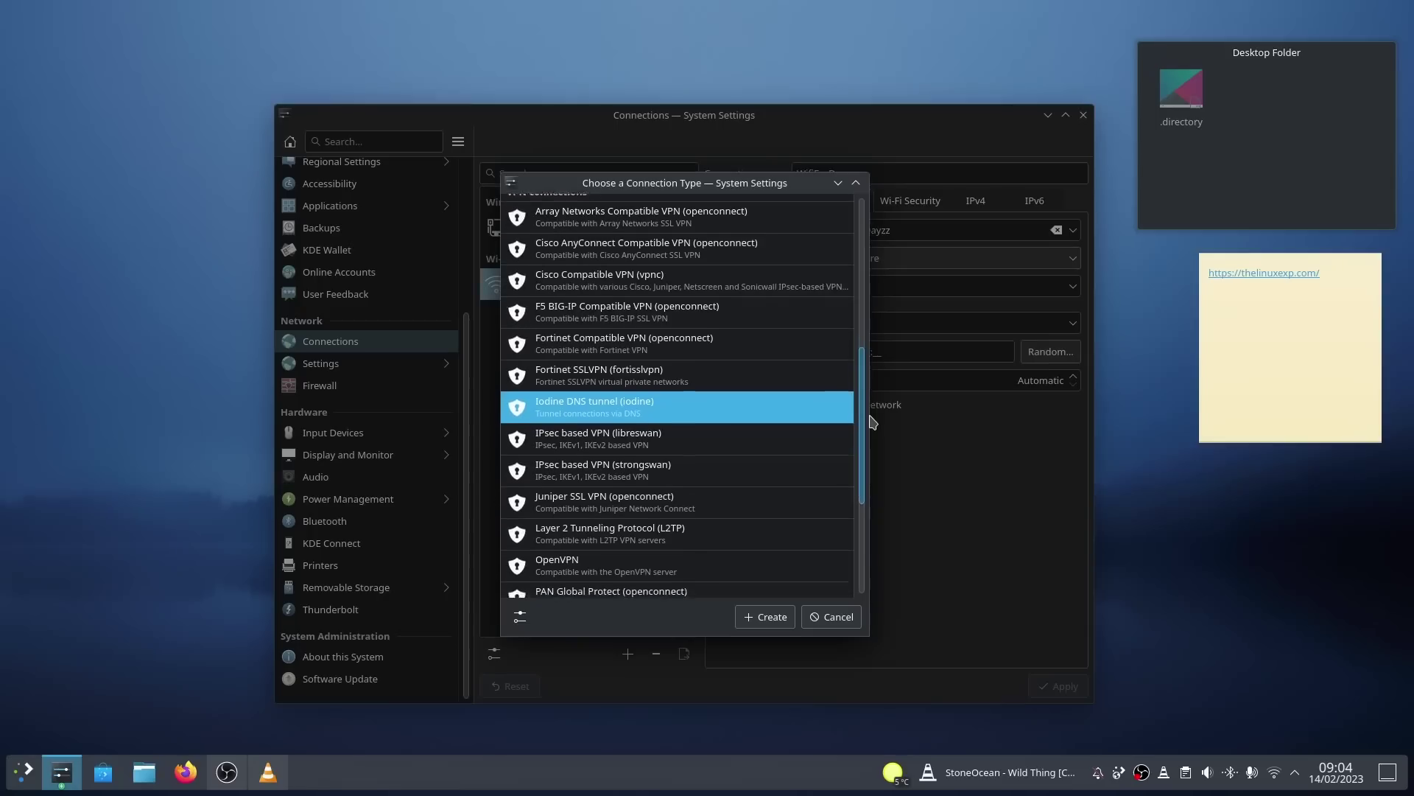
scroll(872, 433, down, 1)
scroll(872, 433, down, 3)
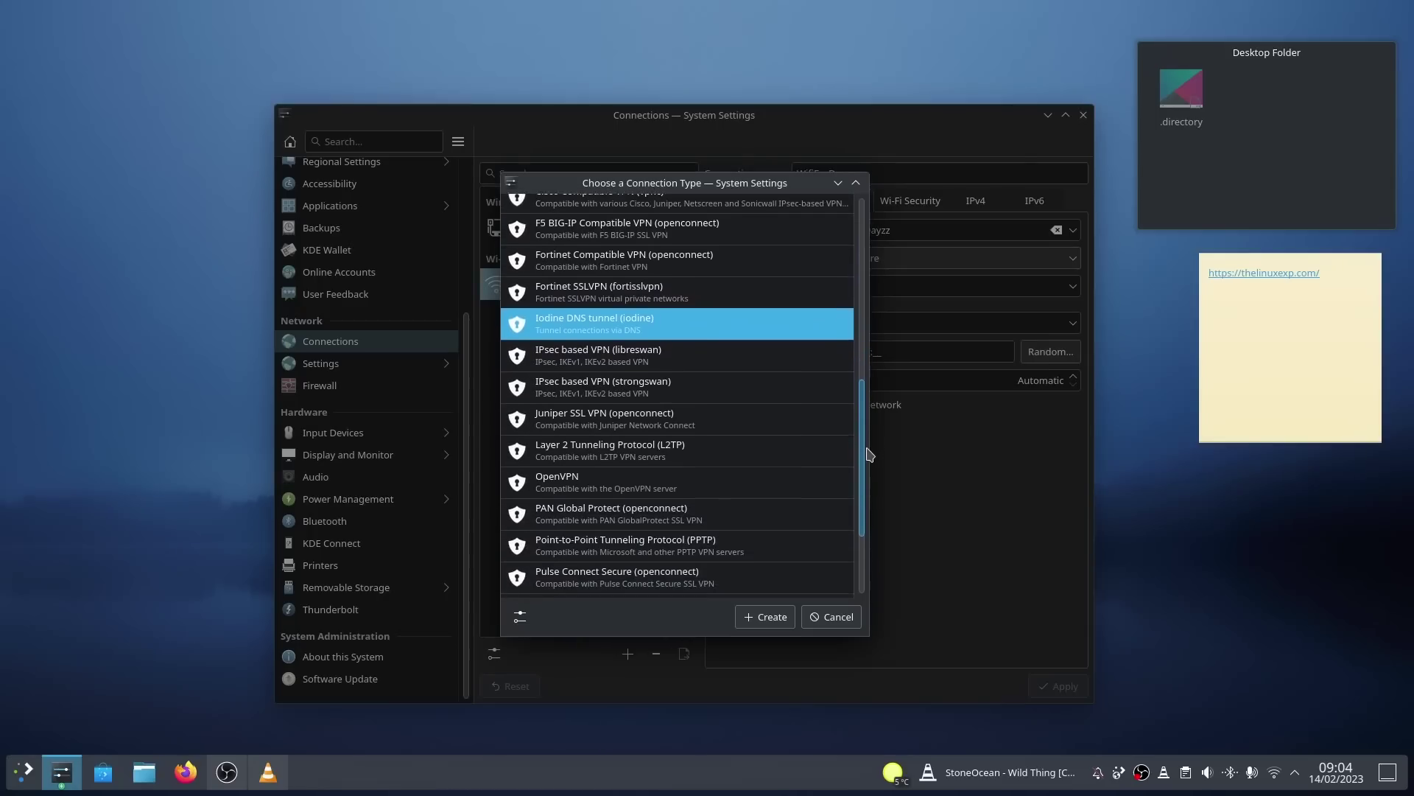
scroll(867, 472, down, 3)
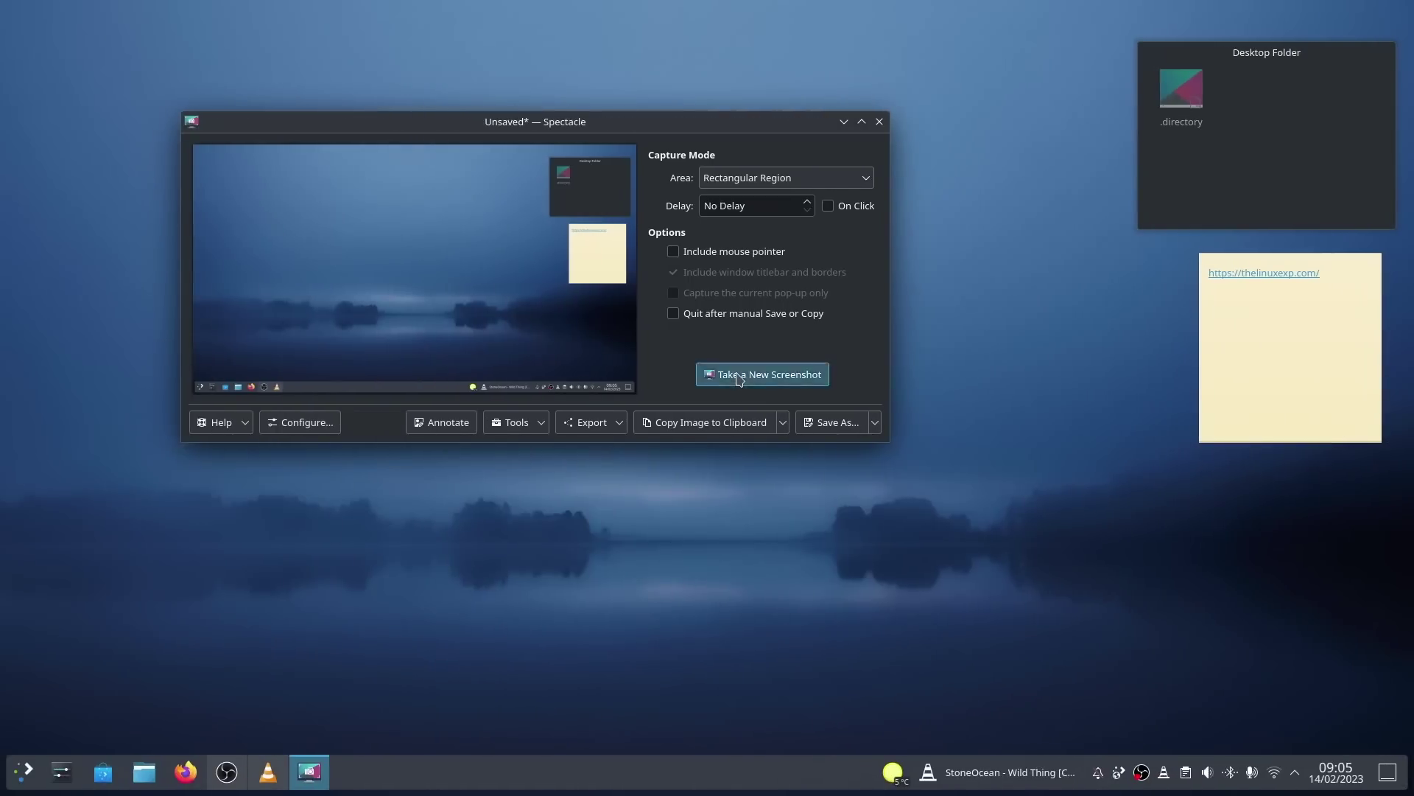
- Capture a 999×764 screen region as a new Spectacle screenshot
click(739, 378)
drag(345, 169, 1080, 730)
key(Return)
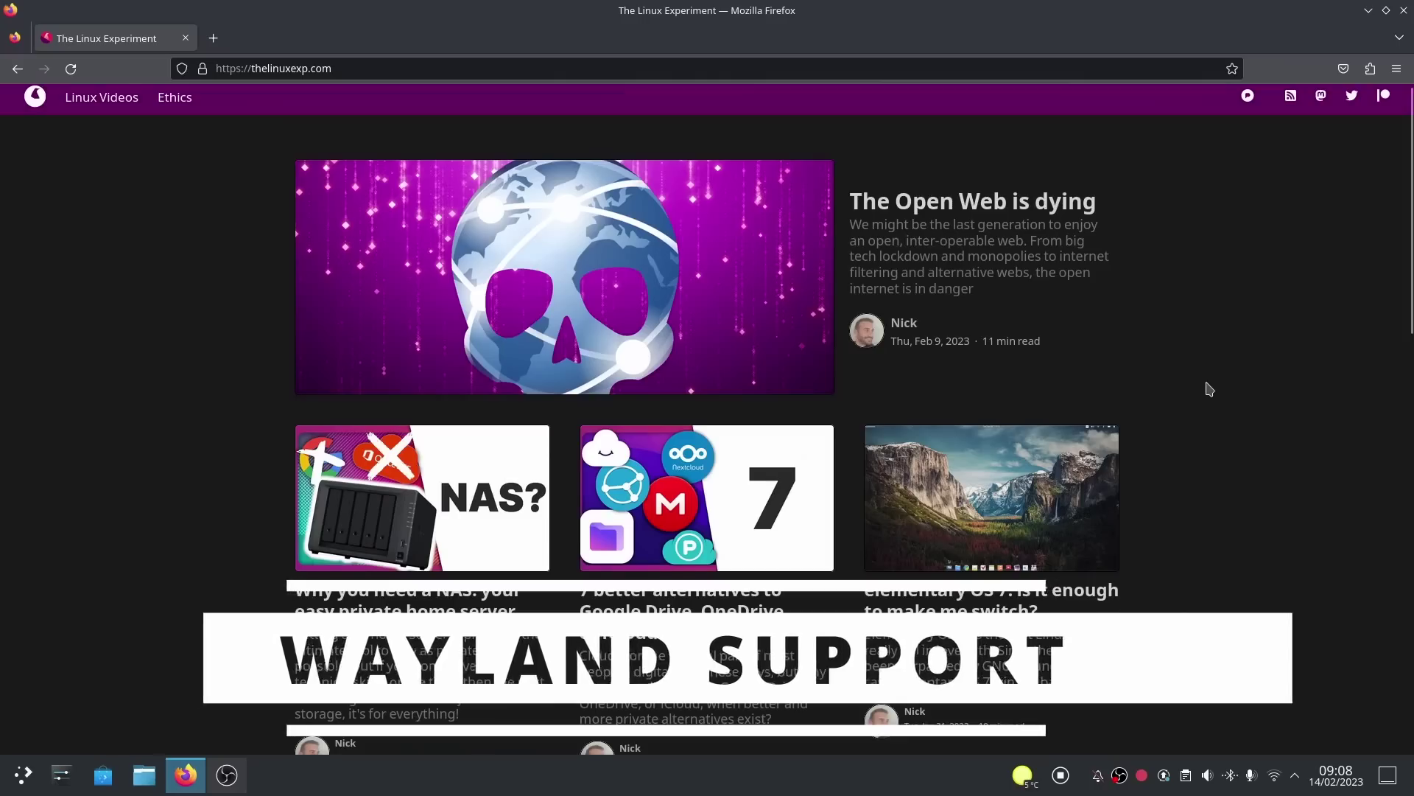
- Scroll up and down through thelinuxexp.com in Firefox
scroll(1208, 388, down, 6)
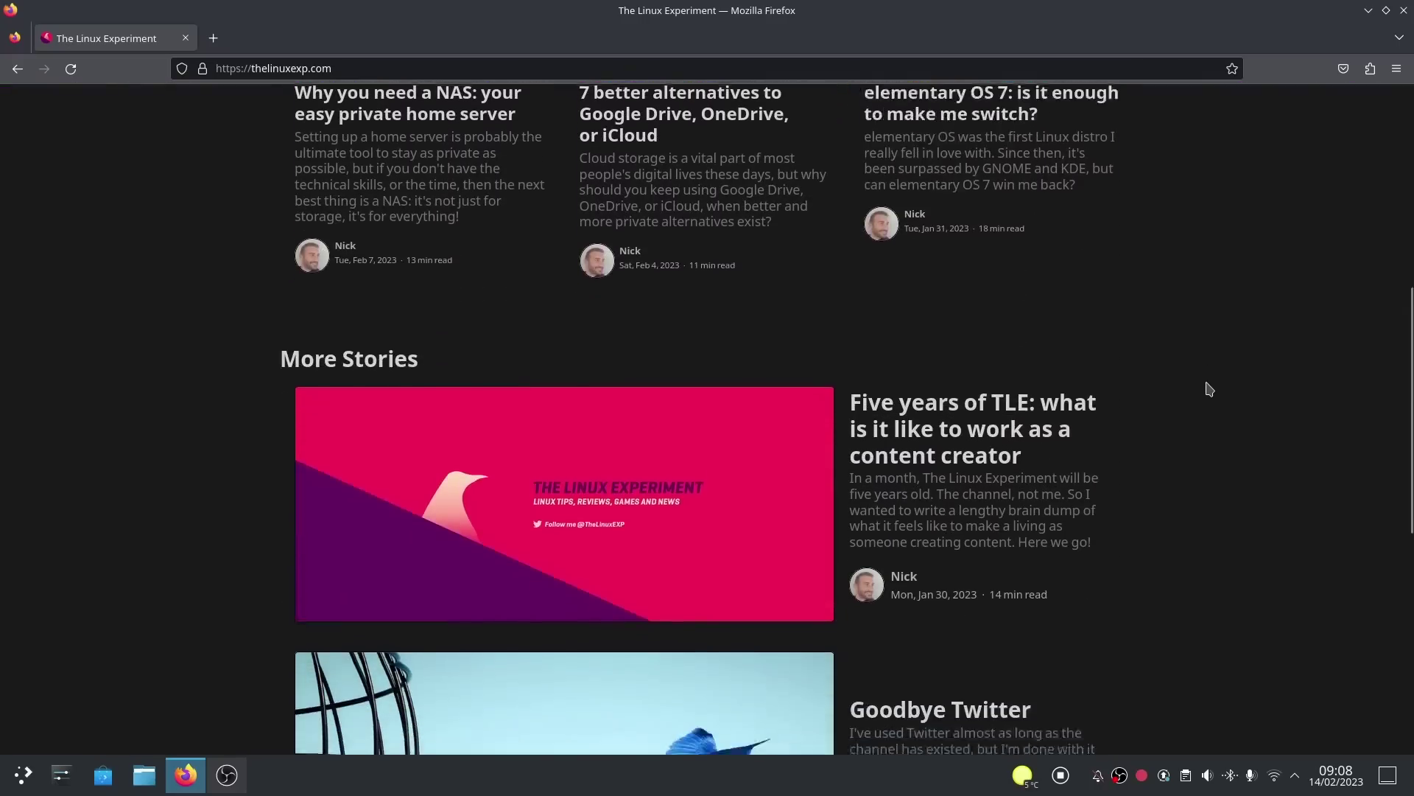
scroll(1208, 388, down, 7)
scroll(1208, 388, up, 13)
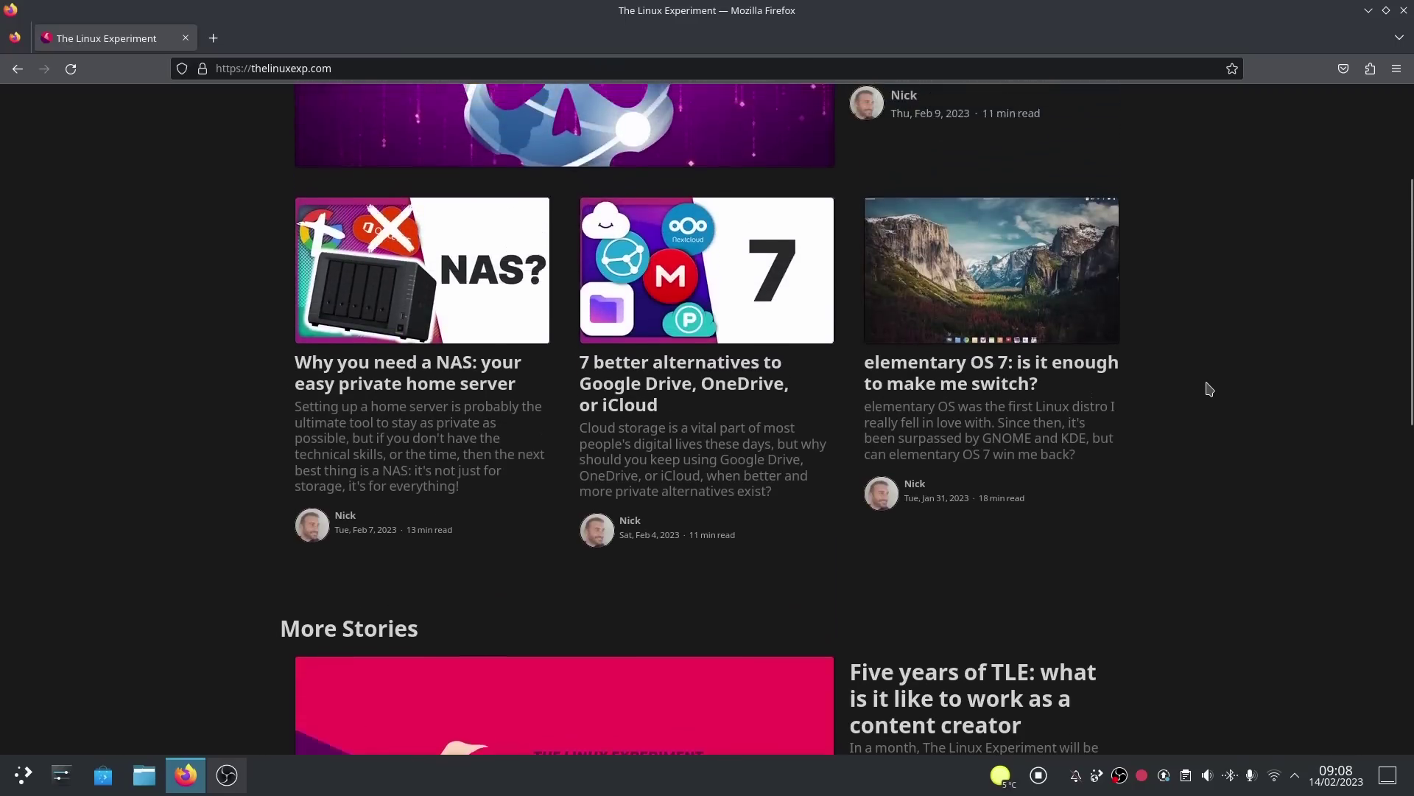
scroll(1209, 388, down, 7)
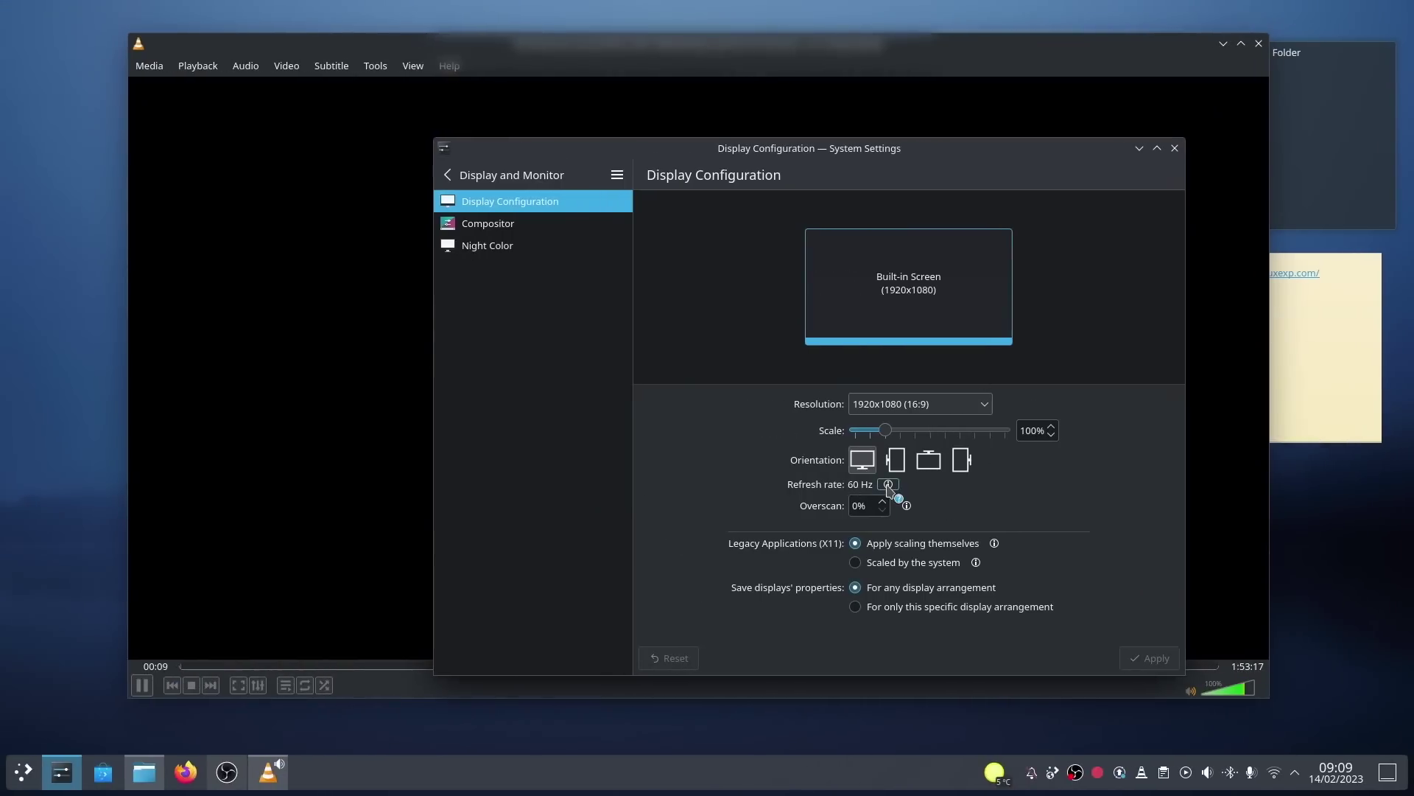
- Revert the 125% display scale, then raise the scale to 200% and apply it
mouse_move(888, 487)
key(alt+F4)
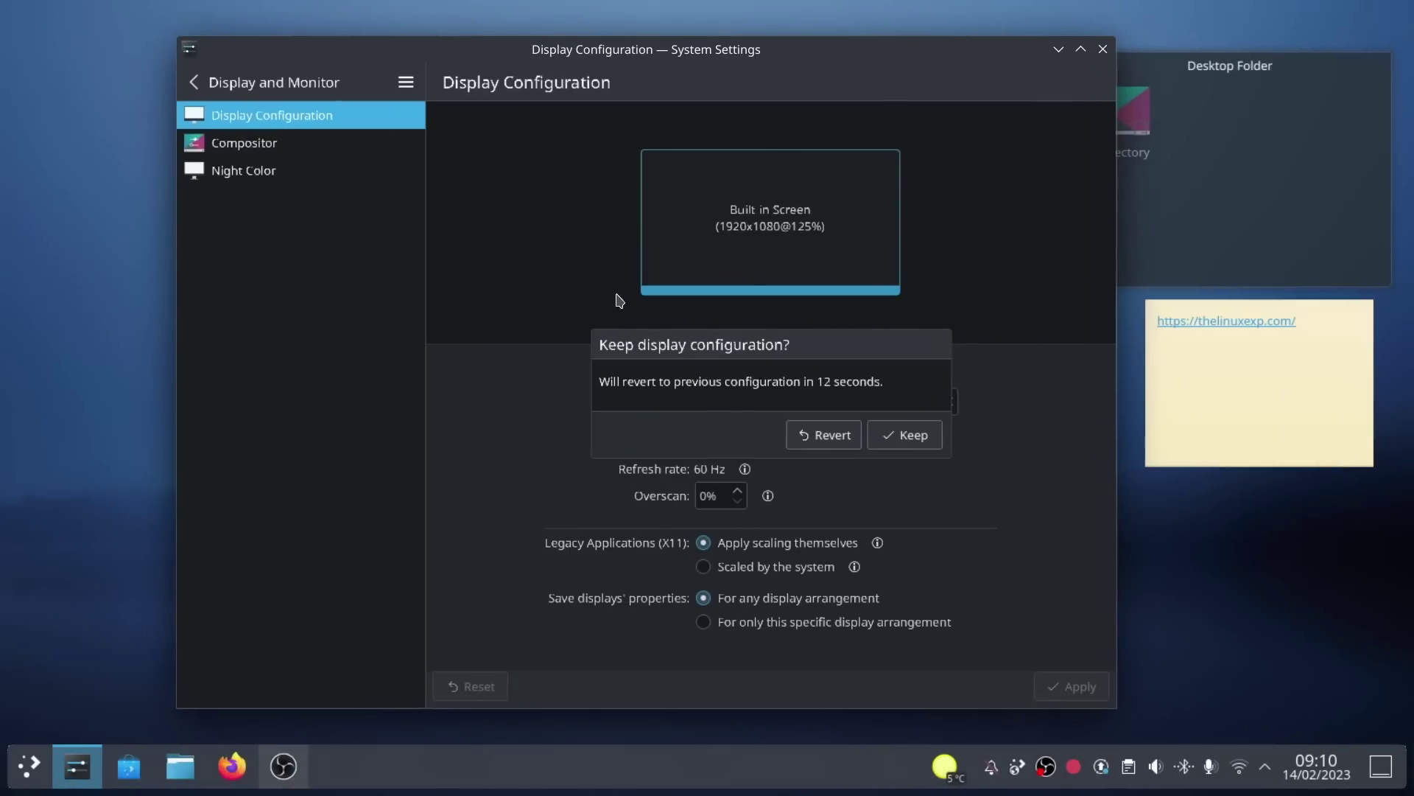
key(Return)
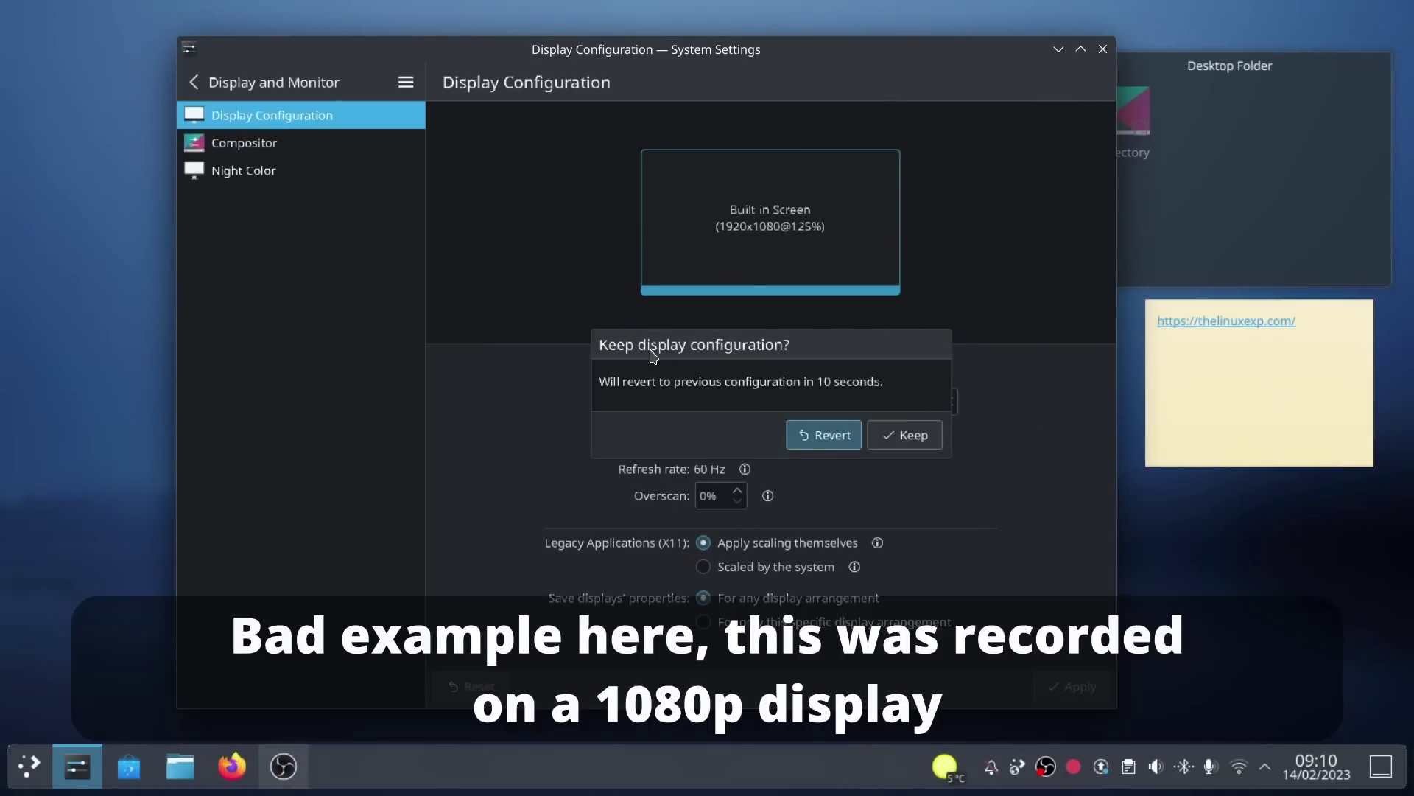
drag(652, 42, 766, 112)
drag(701, 433, 765, 393)
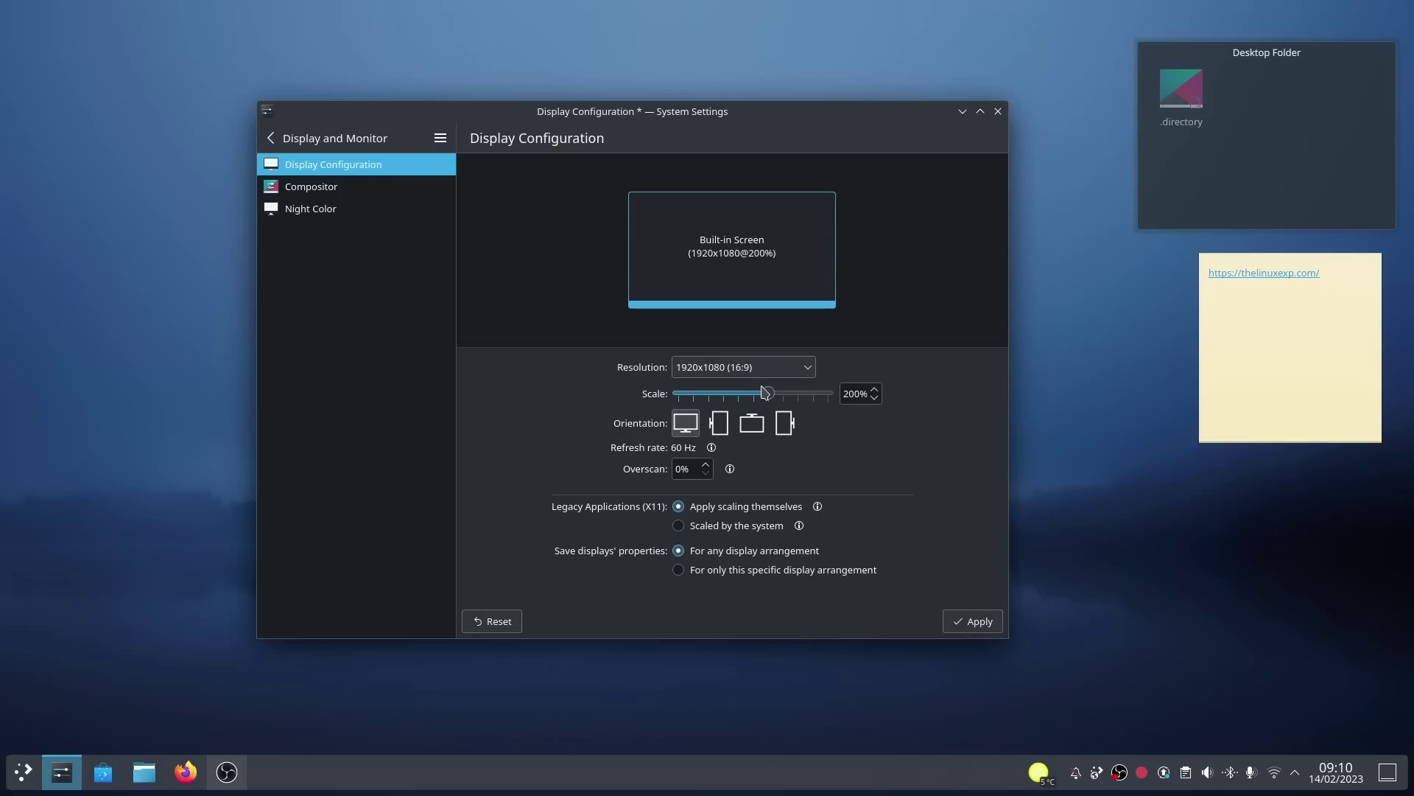
click(964, 621)
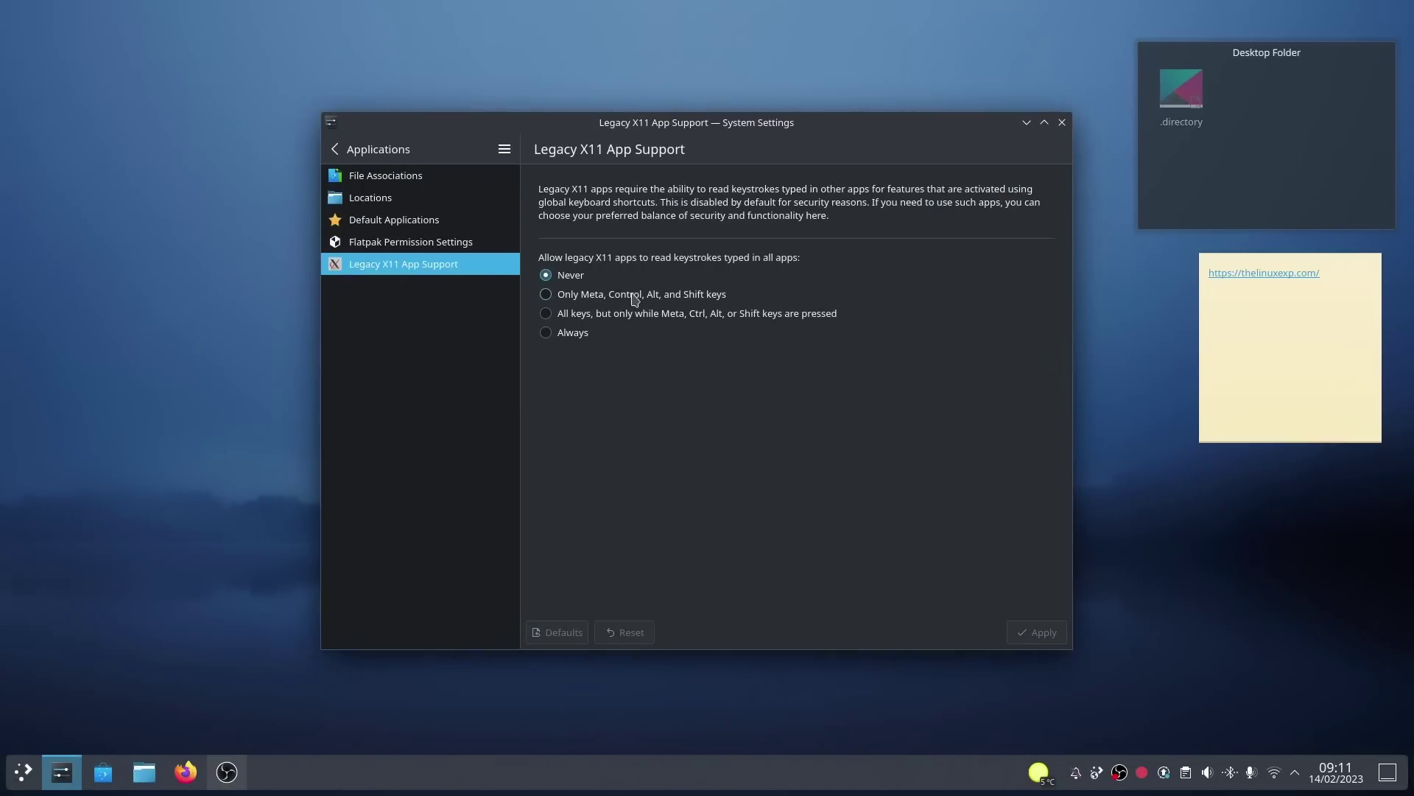
- Try the Always, All keys and Only Meta keystroke-reading options for legacy X11 apps
click(571, 333)
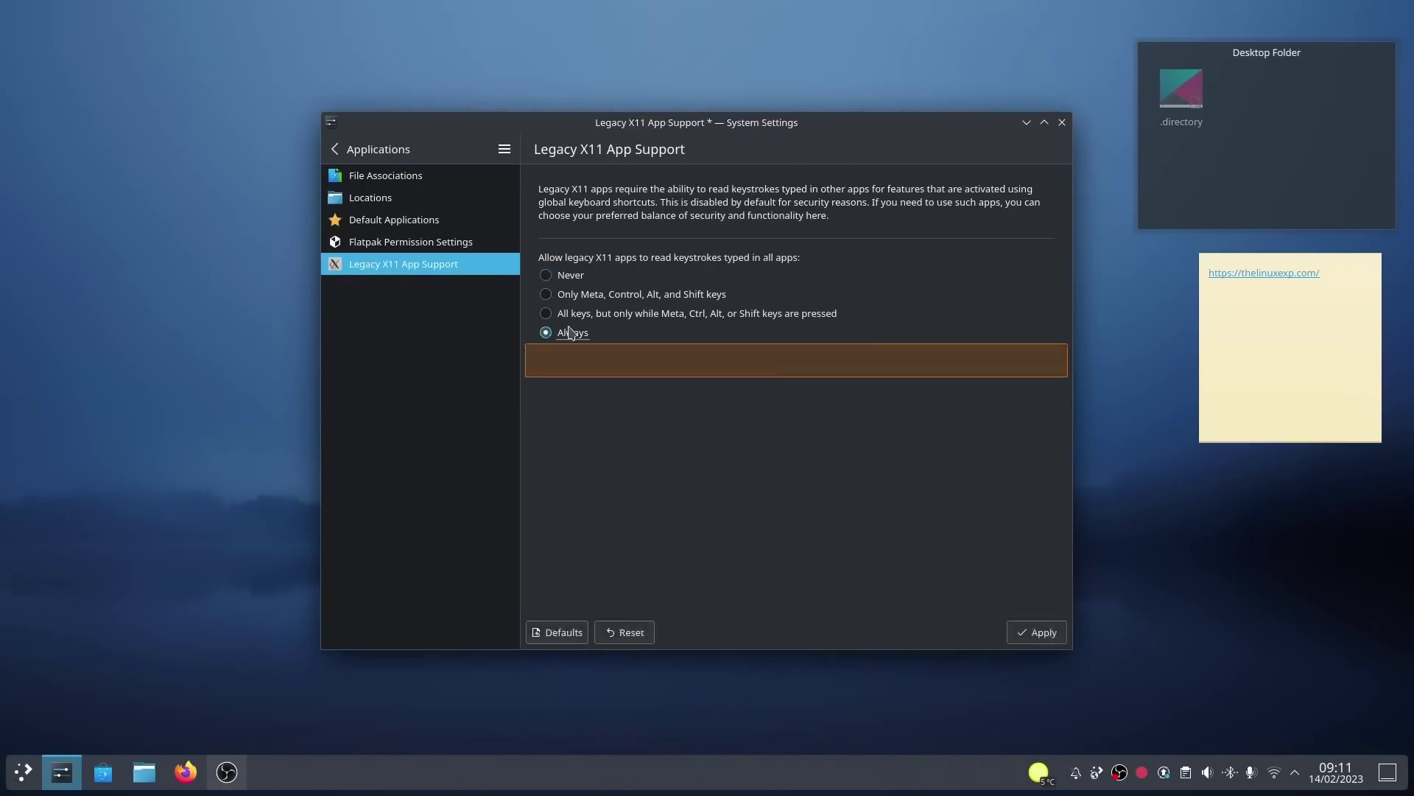
click(606, 315)
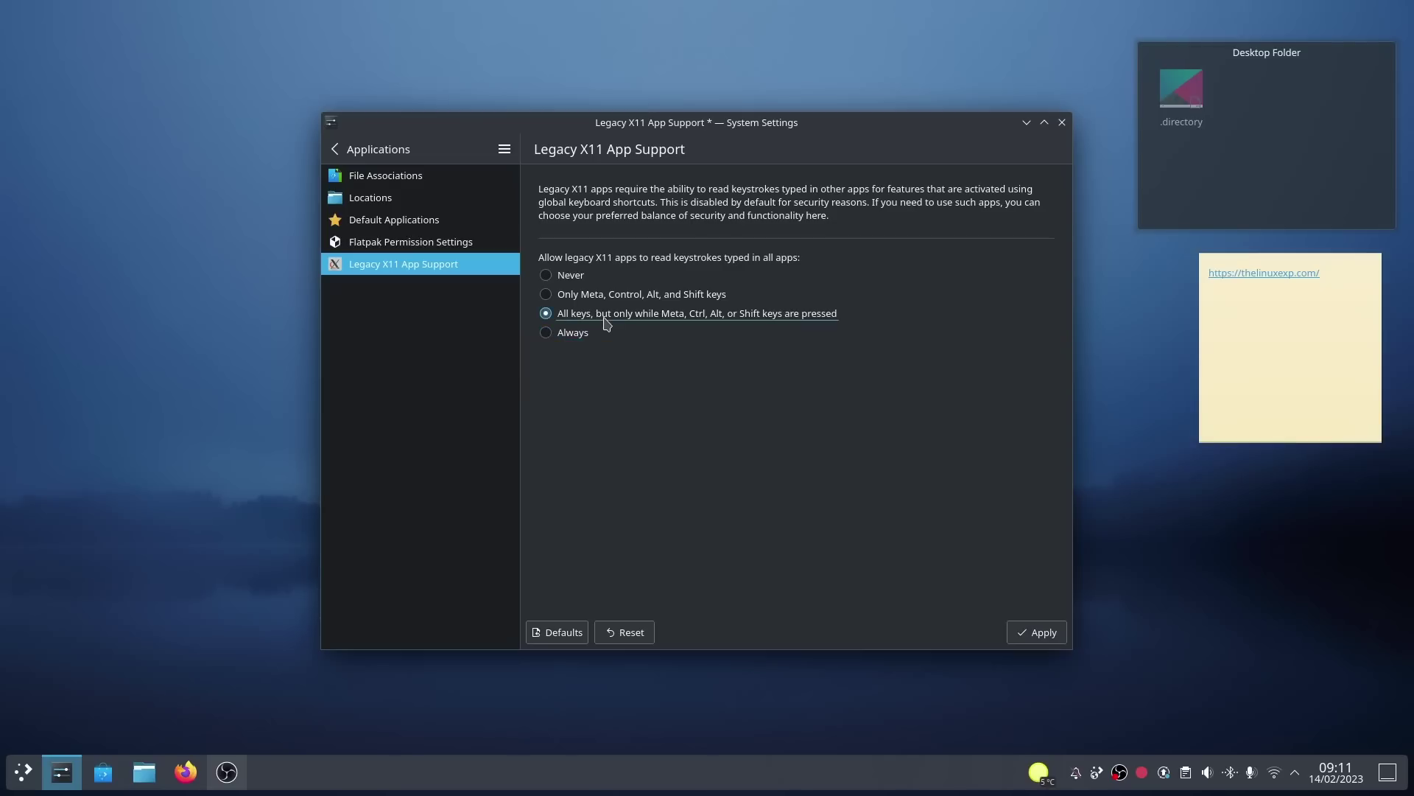
click(597, 295)
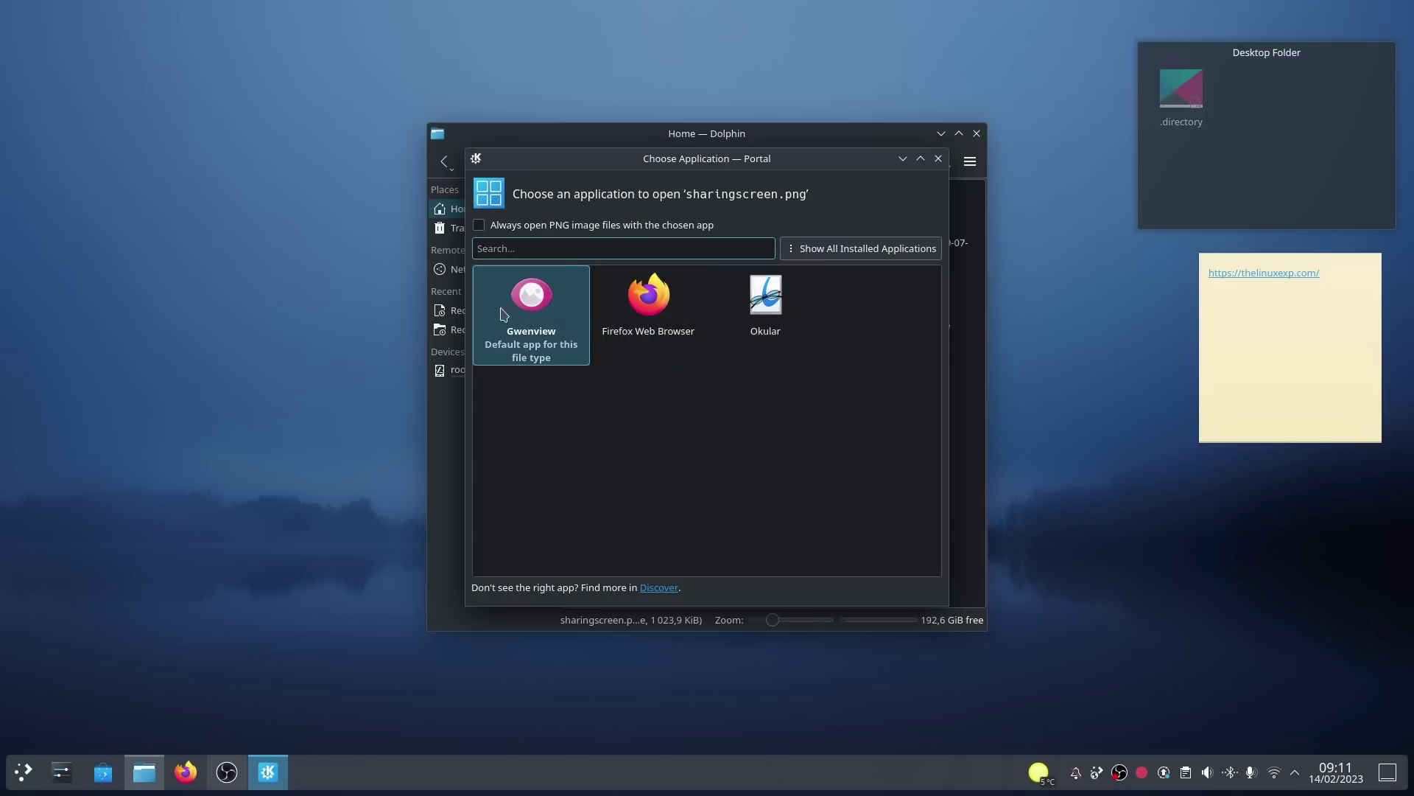
- Dismiss the app chooser for sharingscreen.png without opening the file, leaving Dolphin's Home folder
click(939, 159)
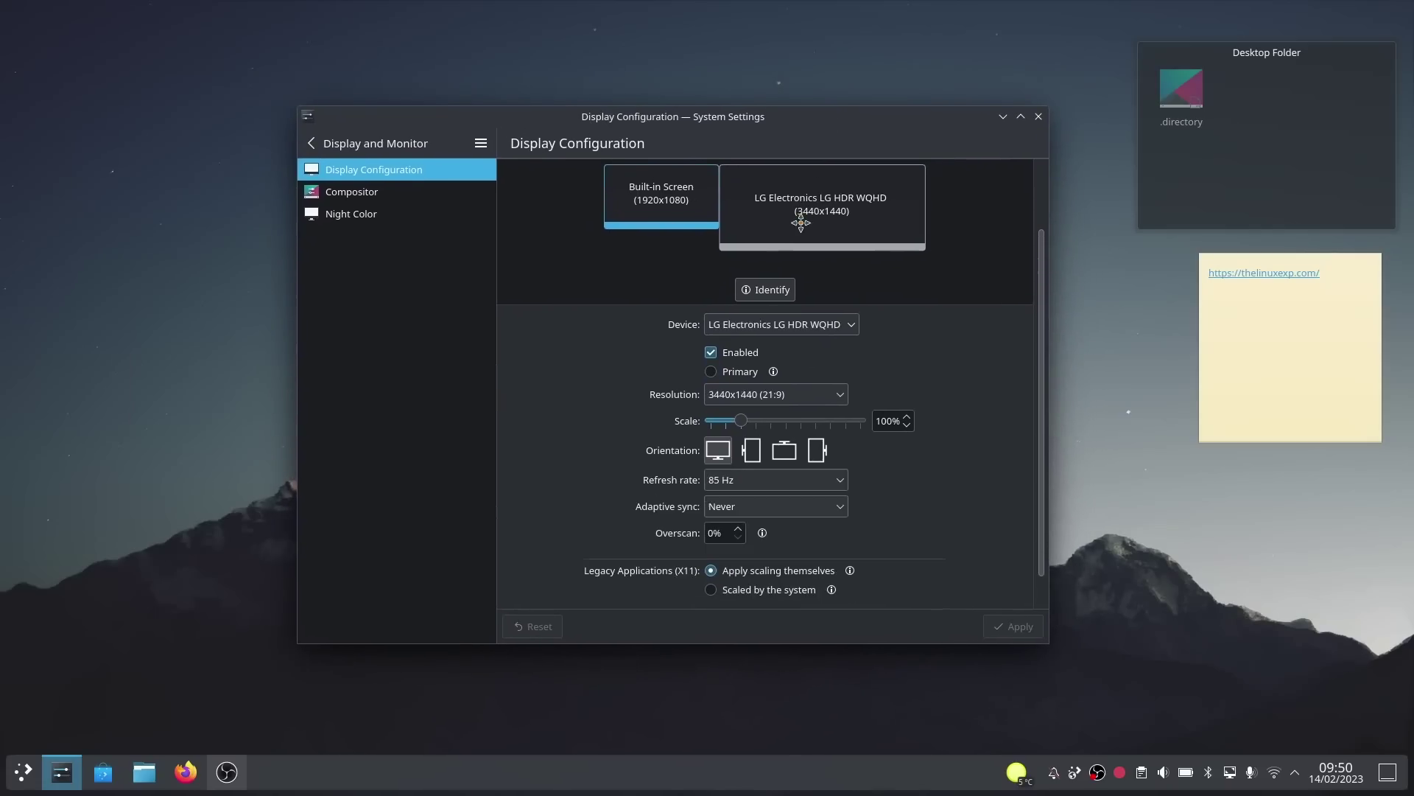
- Compare the built-in screen's and LG HDR WQHD monitor's display options, then move System Settings onto the laptop screen
click(671, 211)
click(797, 217)
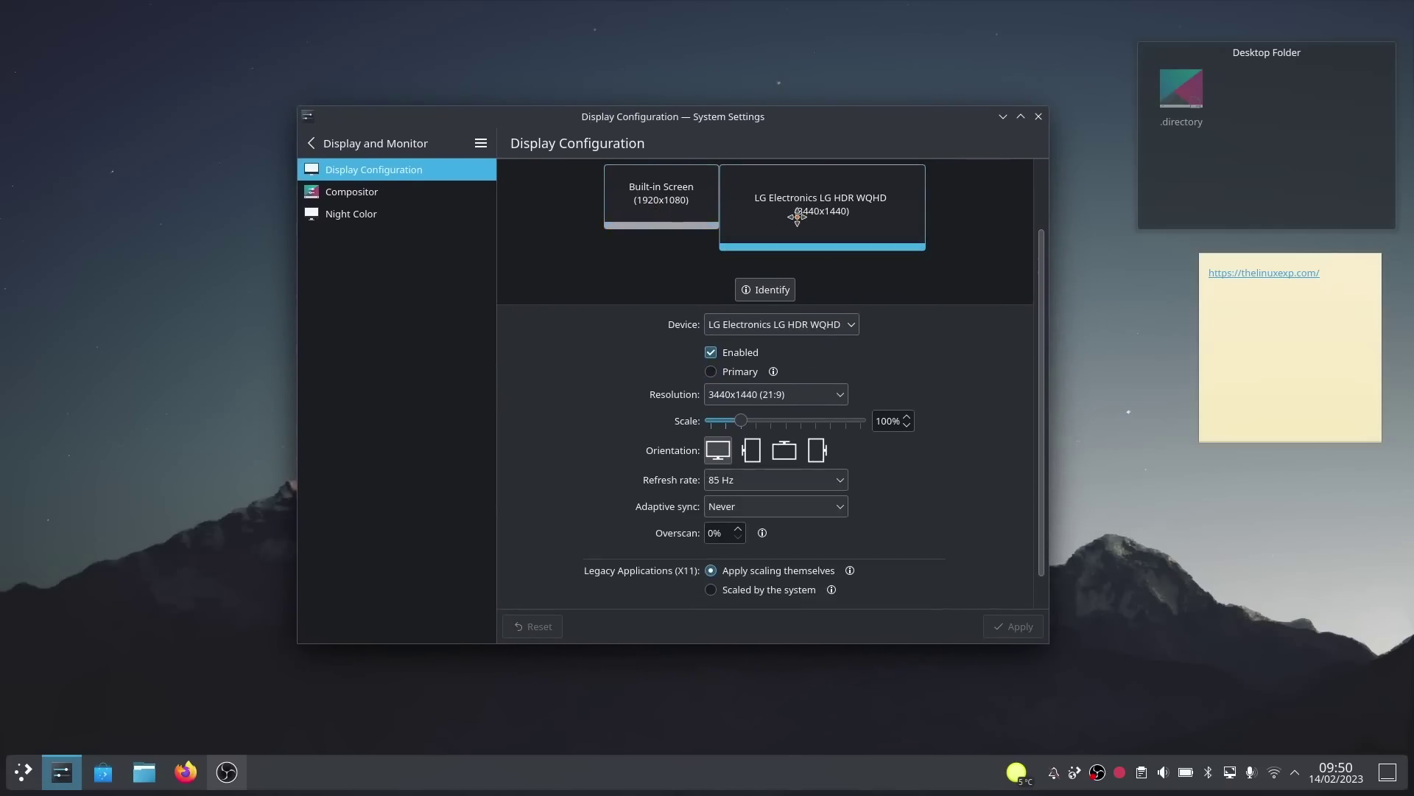
click(661, 213)
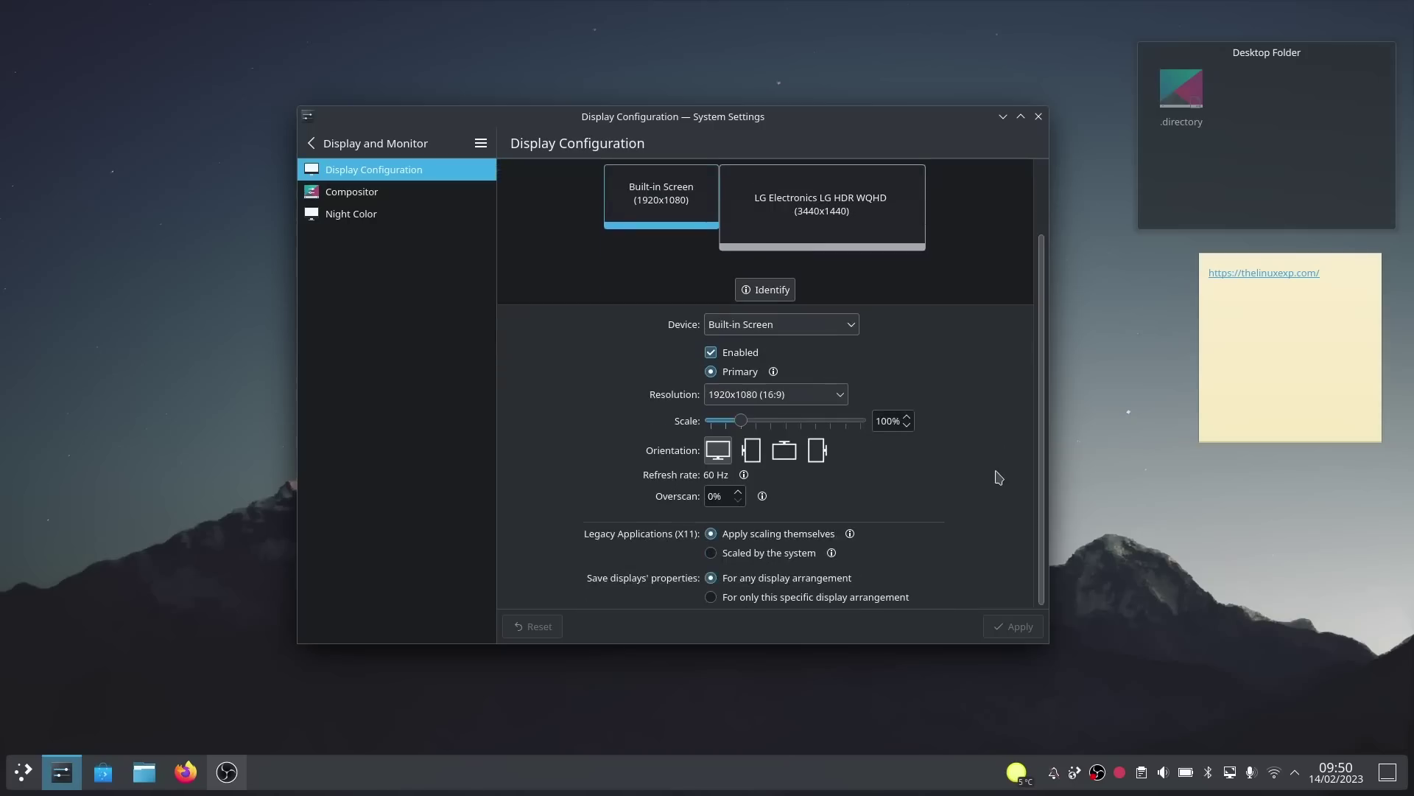
click(796, 189)
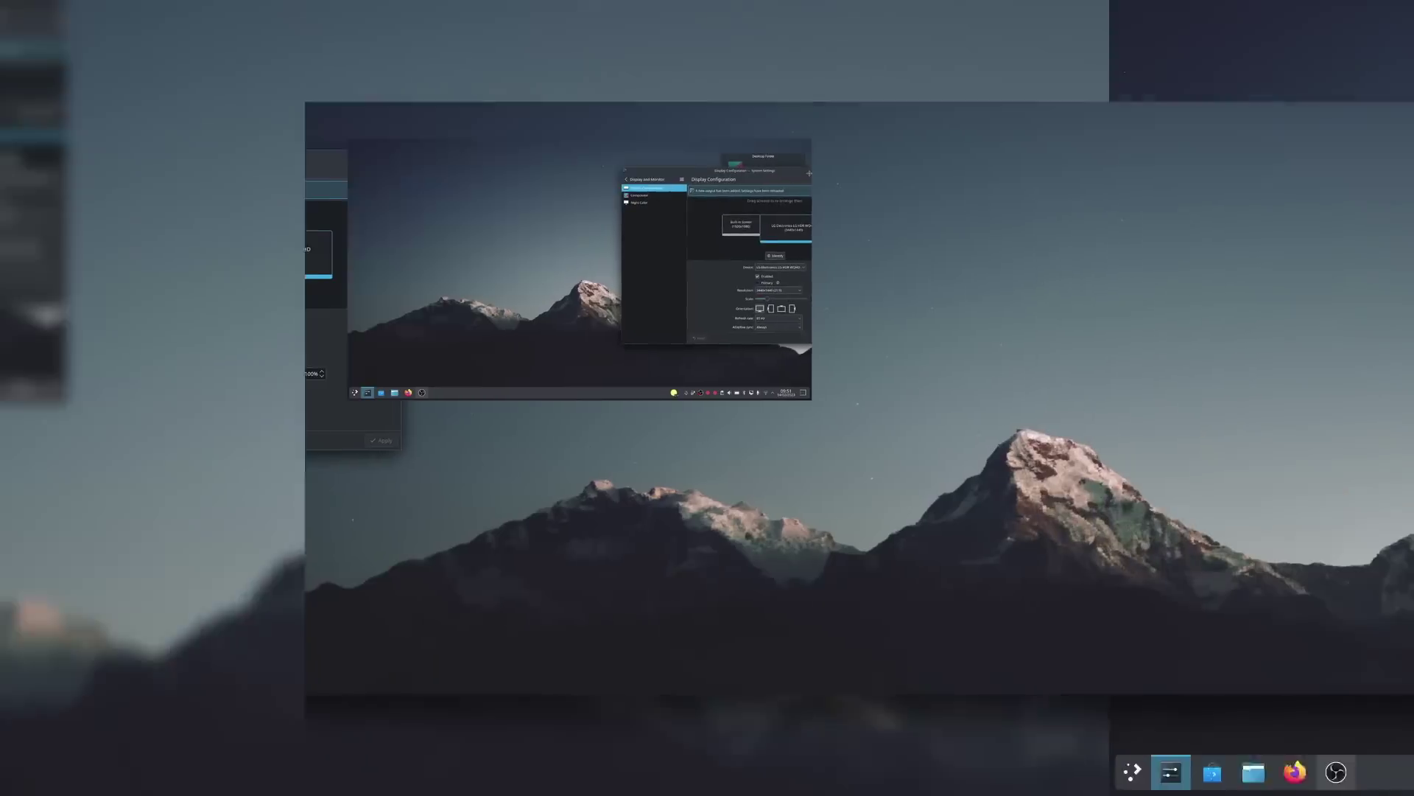
drag(809, 173, 299, 171)
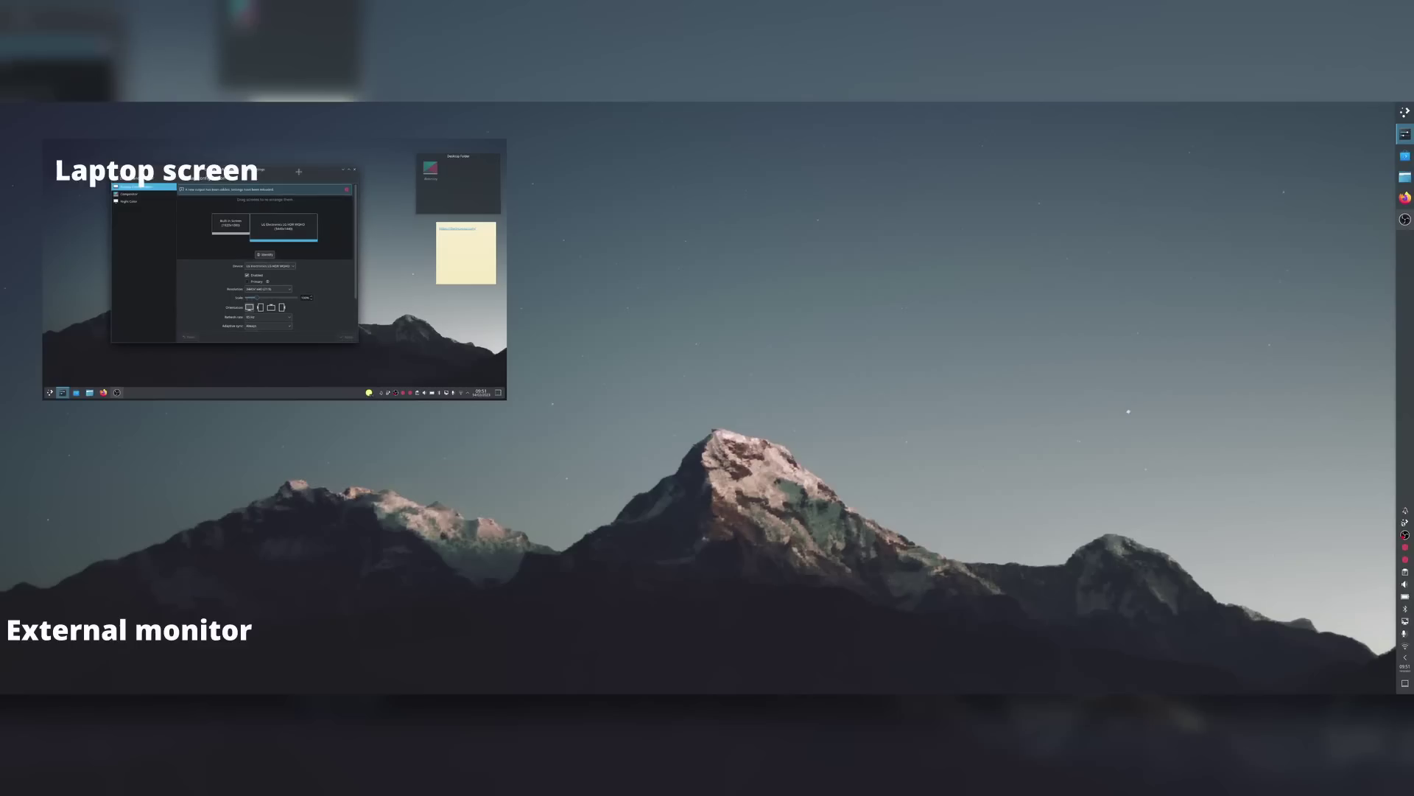
- In panel edit mode, drag the external monitor's vertical panel from the right edge to the bottom edge
right_click(1404, 272)
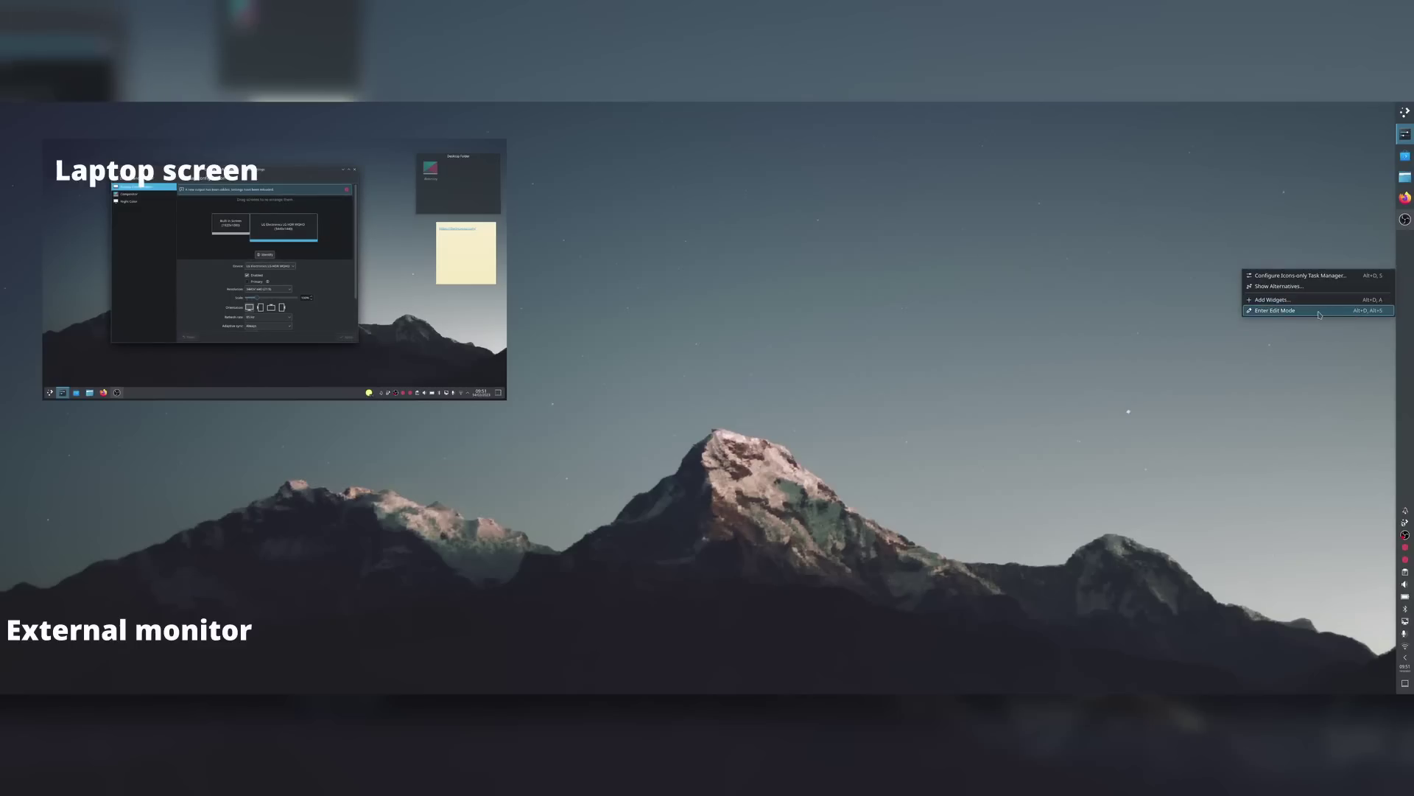
click(1282, 310)
drag(1151, 427, 1307, 386)
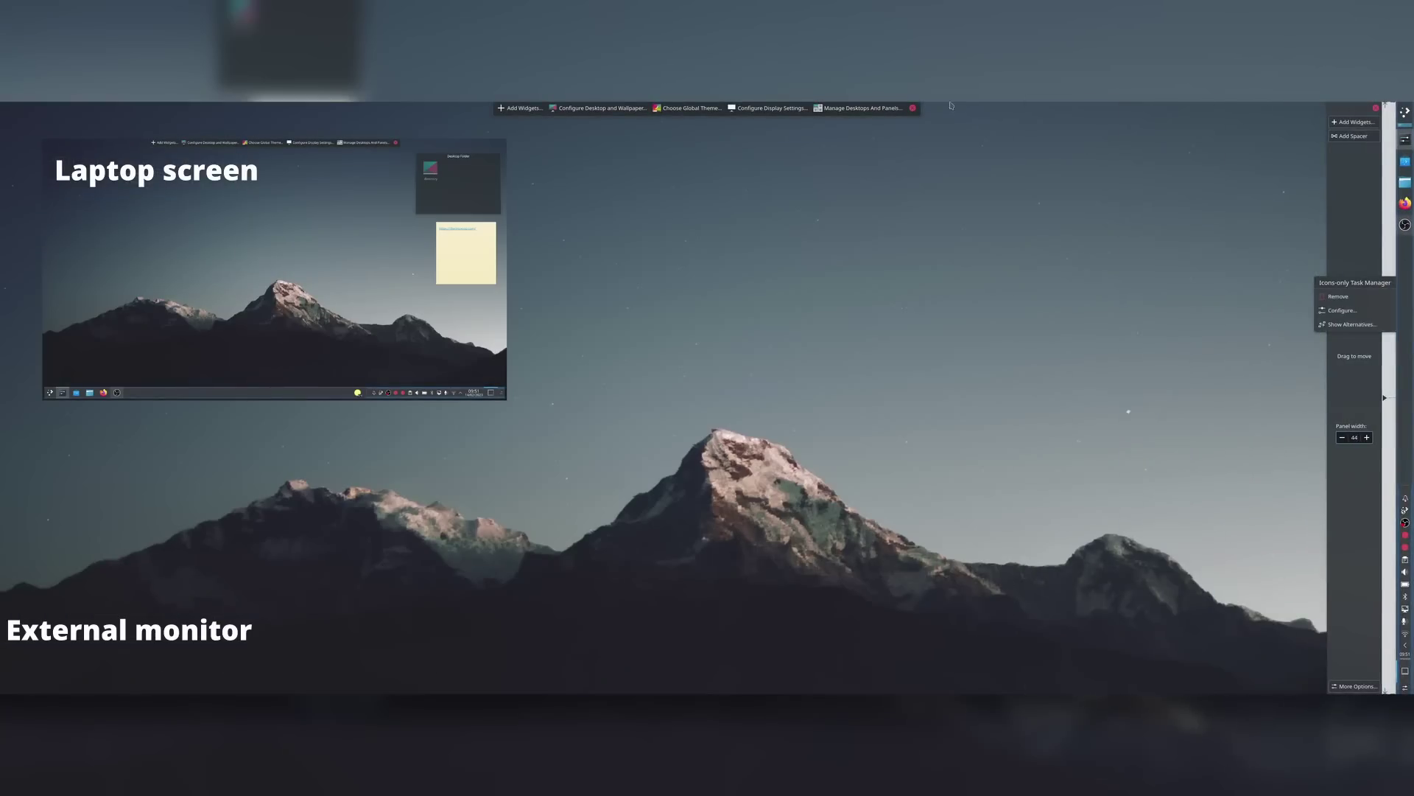
click(912, 109)
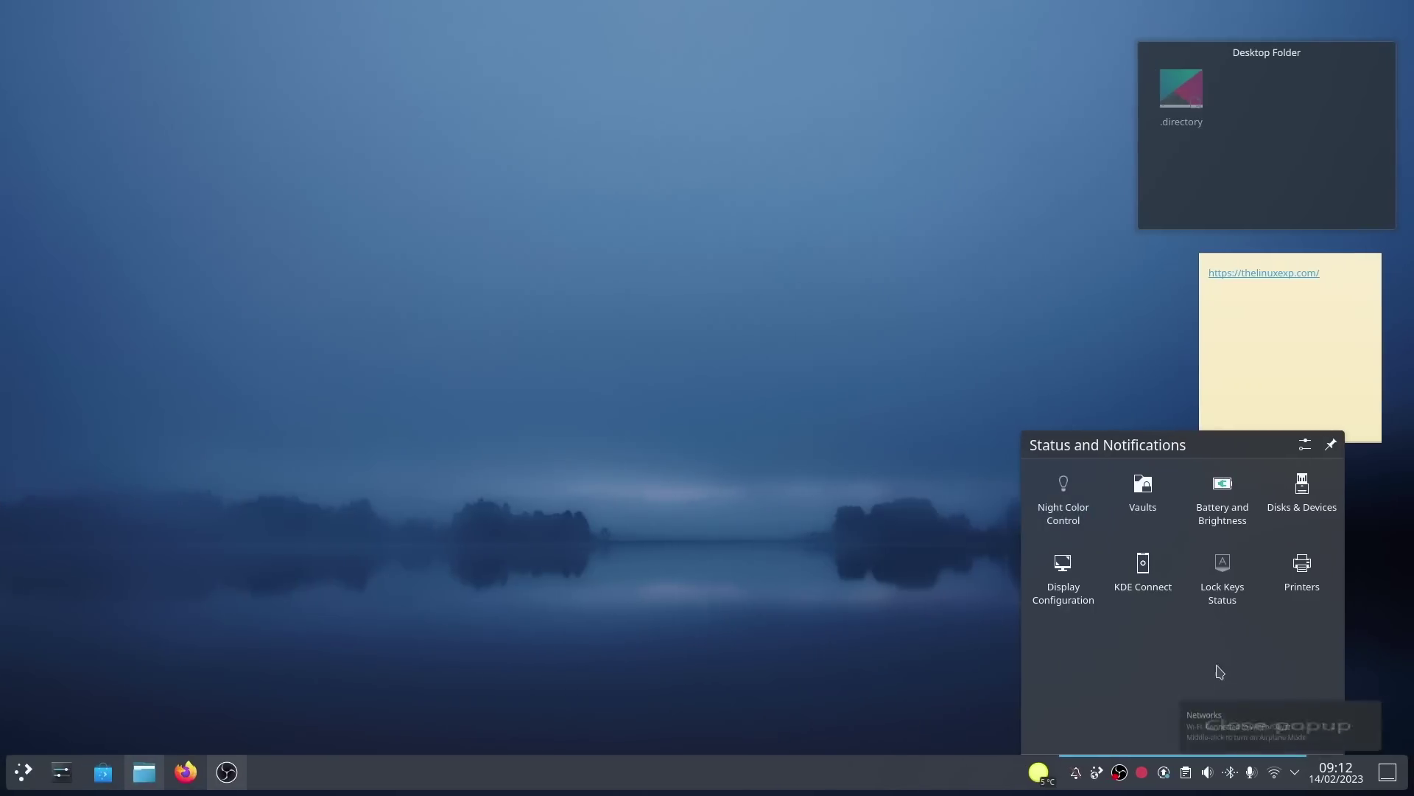
- Open Display Configuration from Status and Notifications to see screen layout and presentation mode choices
click(1055, 572)
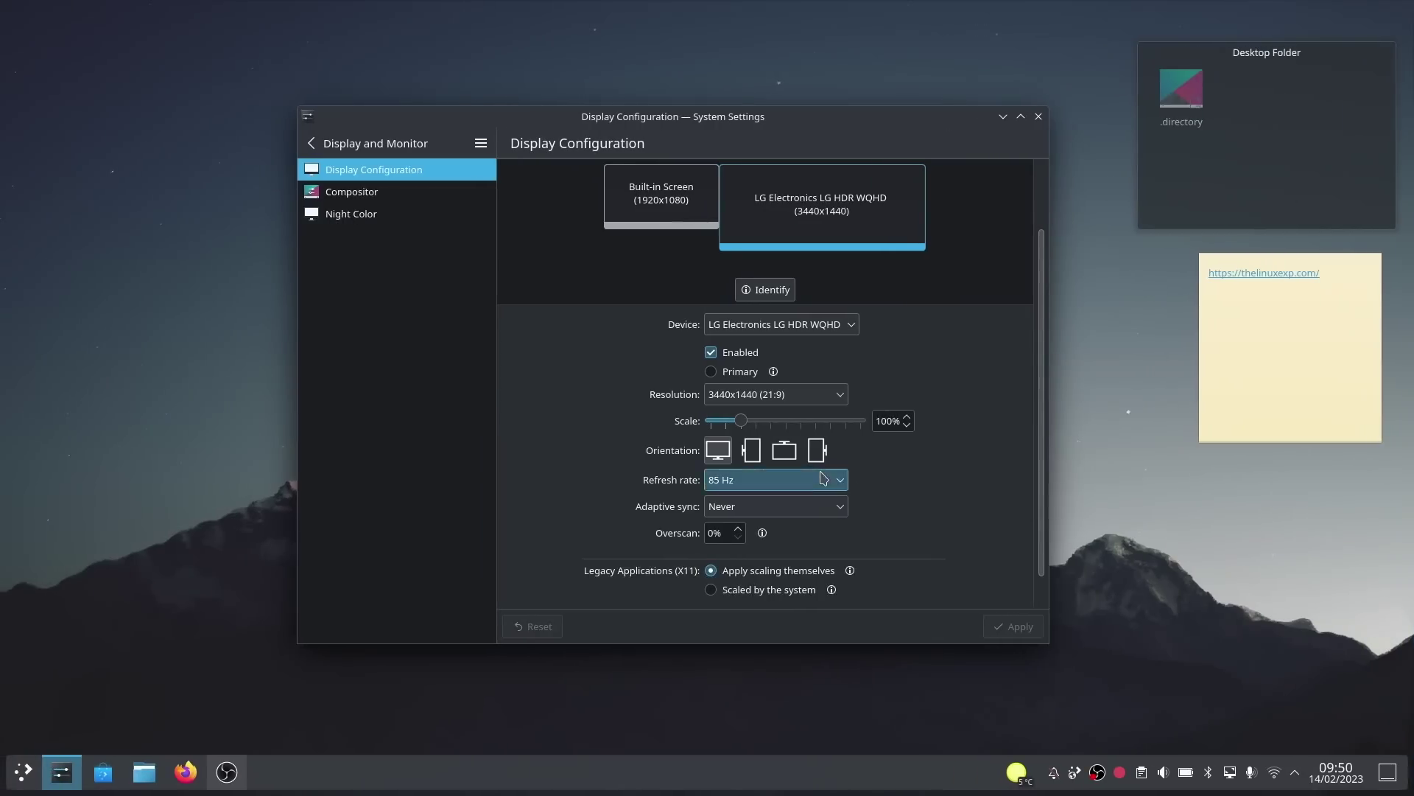
- Keep the LG monitor's refresh rate at 85 Hz and set its adaptive sync to Always
click(816, 484)
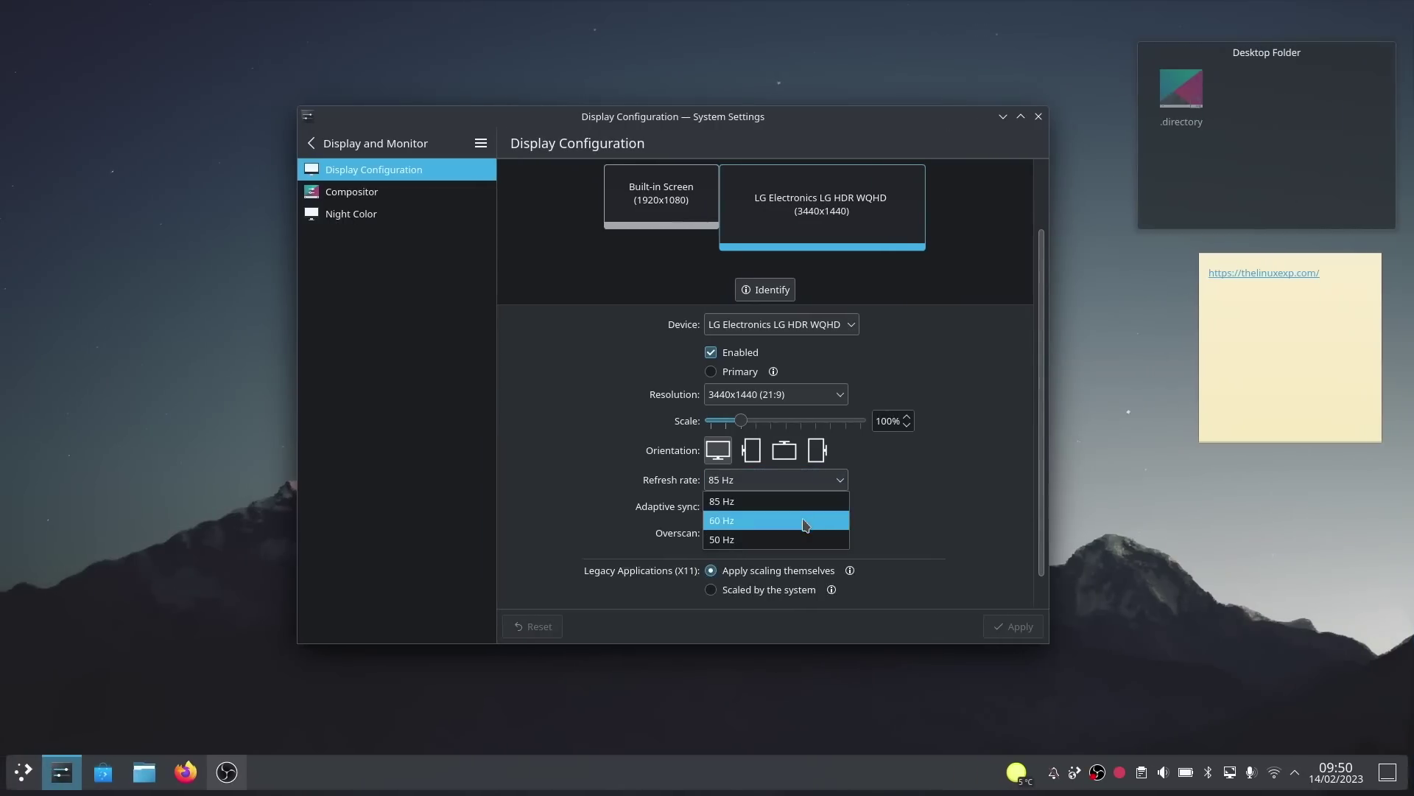
click(963, 521)
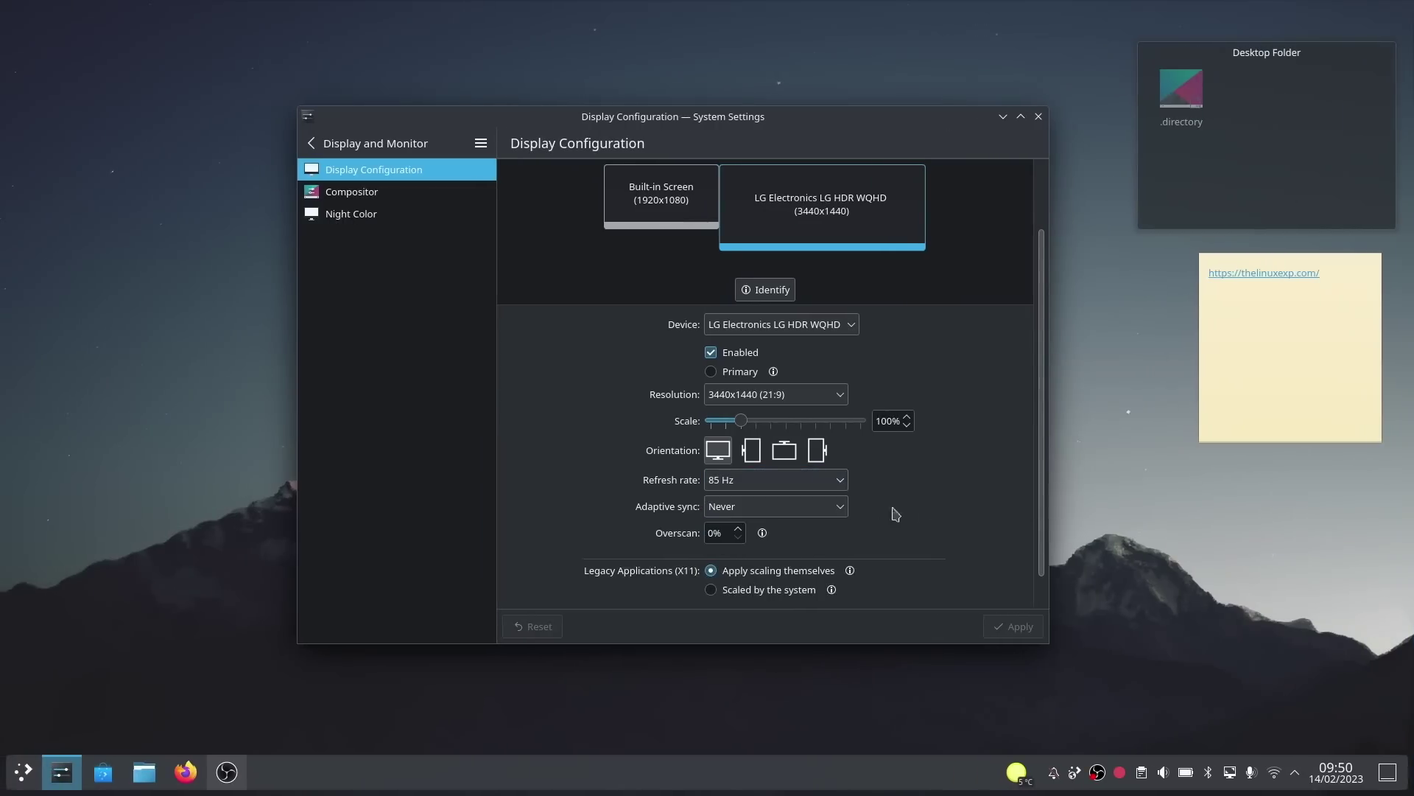
click(813, 510)
click(802, 549)
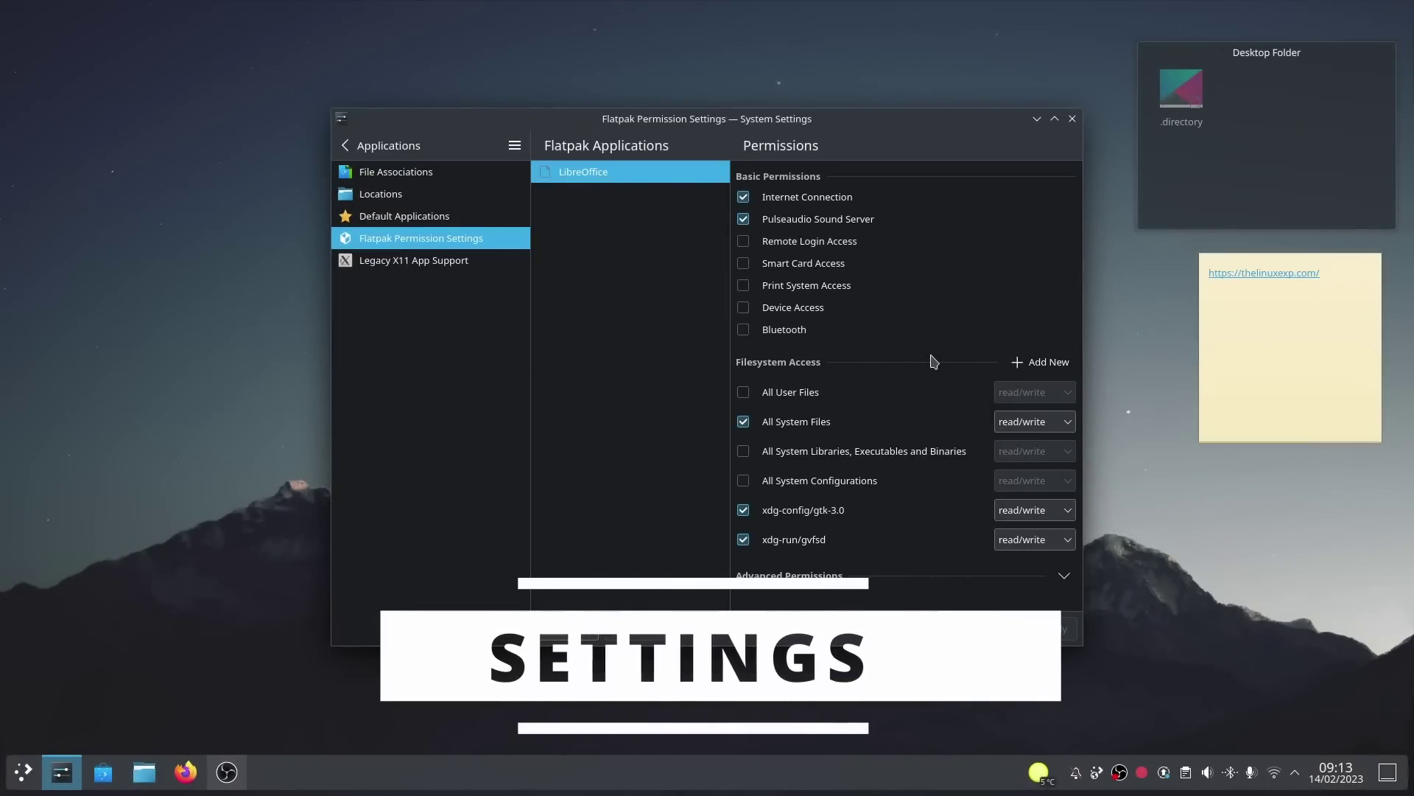
- Expand LibreOffice's advanced Flatpak permissions, toggle Bluetooth access, scroll through them, and return to Quick Settings
click(1063, 576)
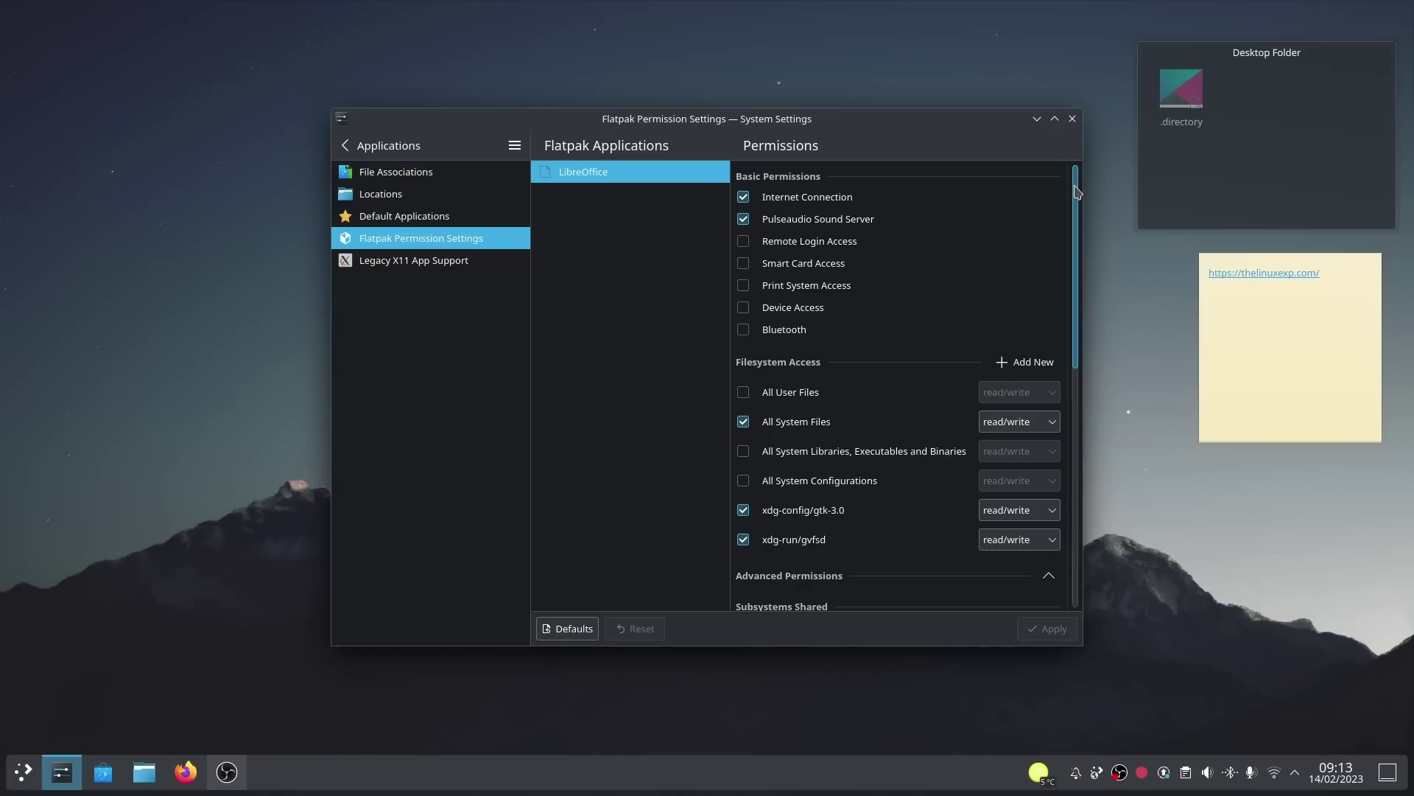
scroll(1068, 199, down, 2)
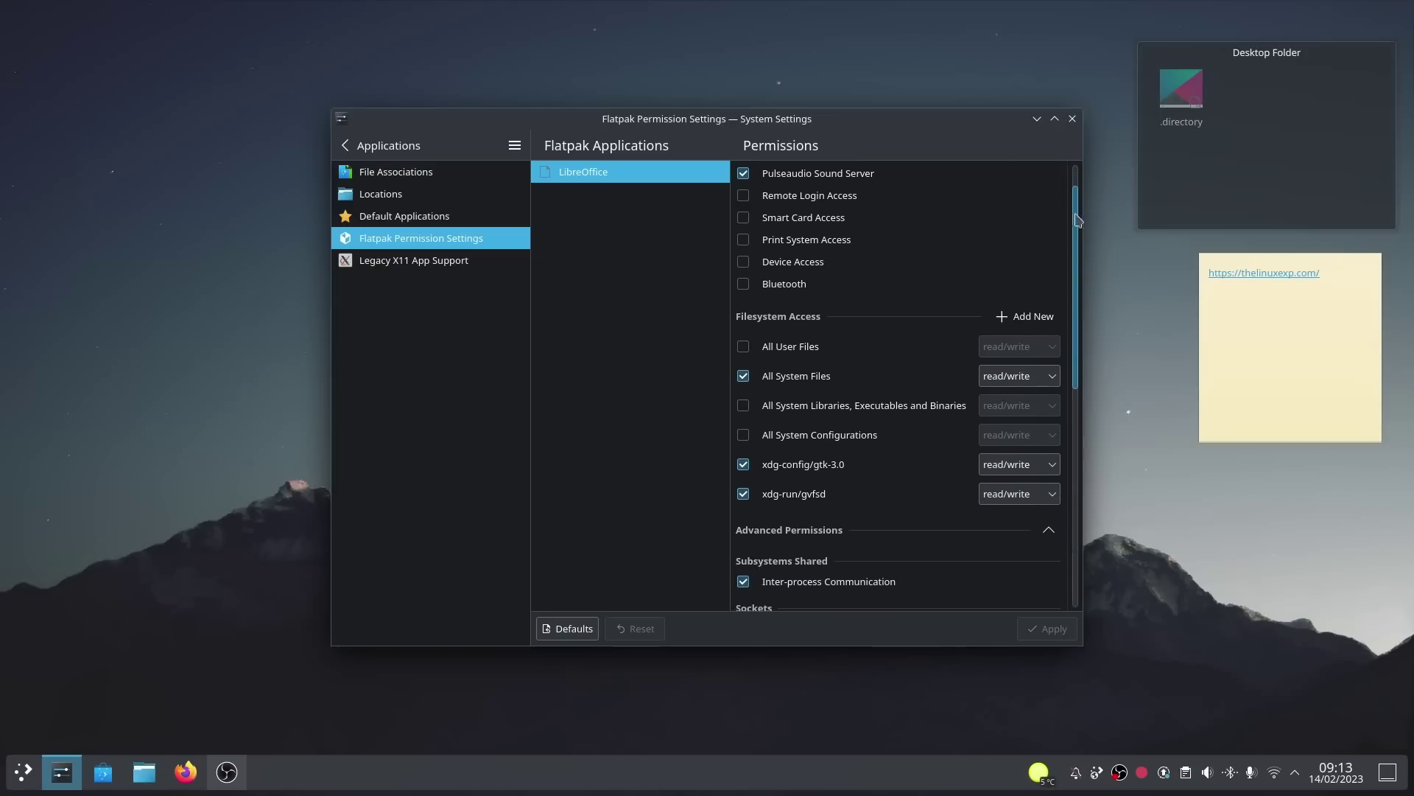
click(743, 284)
scroll(1074, 255, down, 3)
scroll(1074, 255, down, 2)
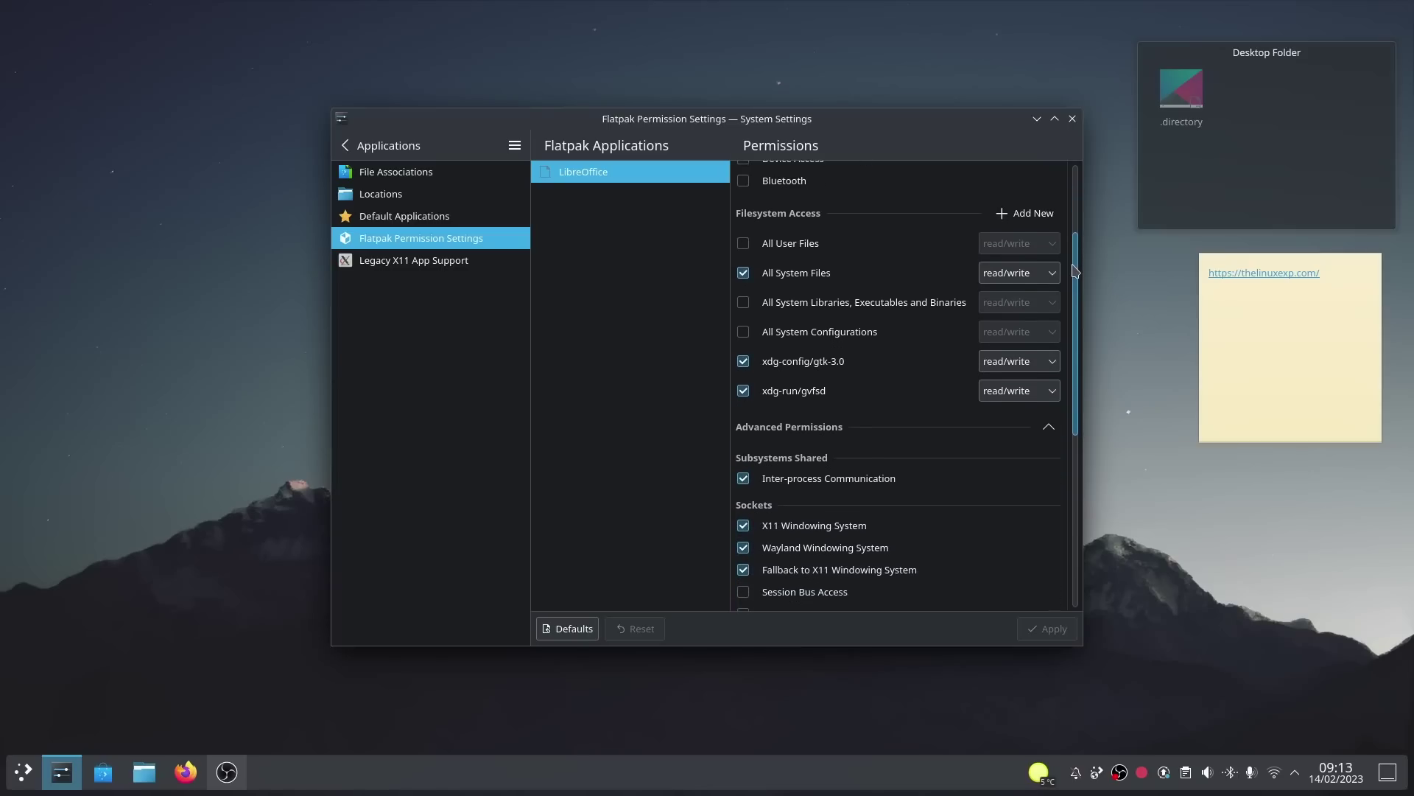
click(346, 145)
click(515, 150)
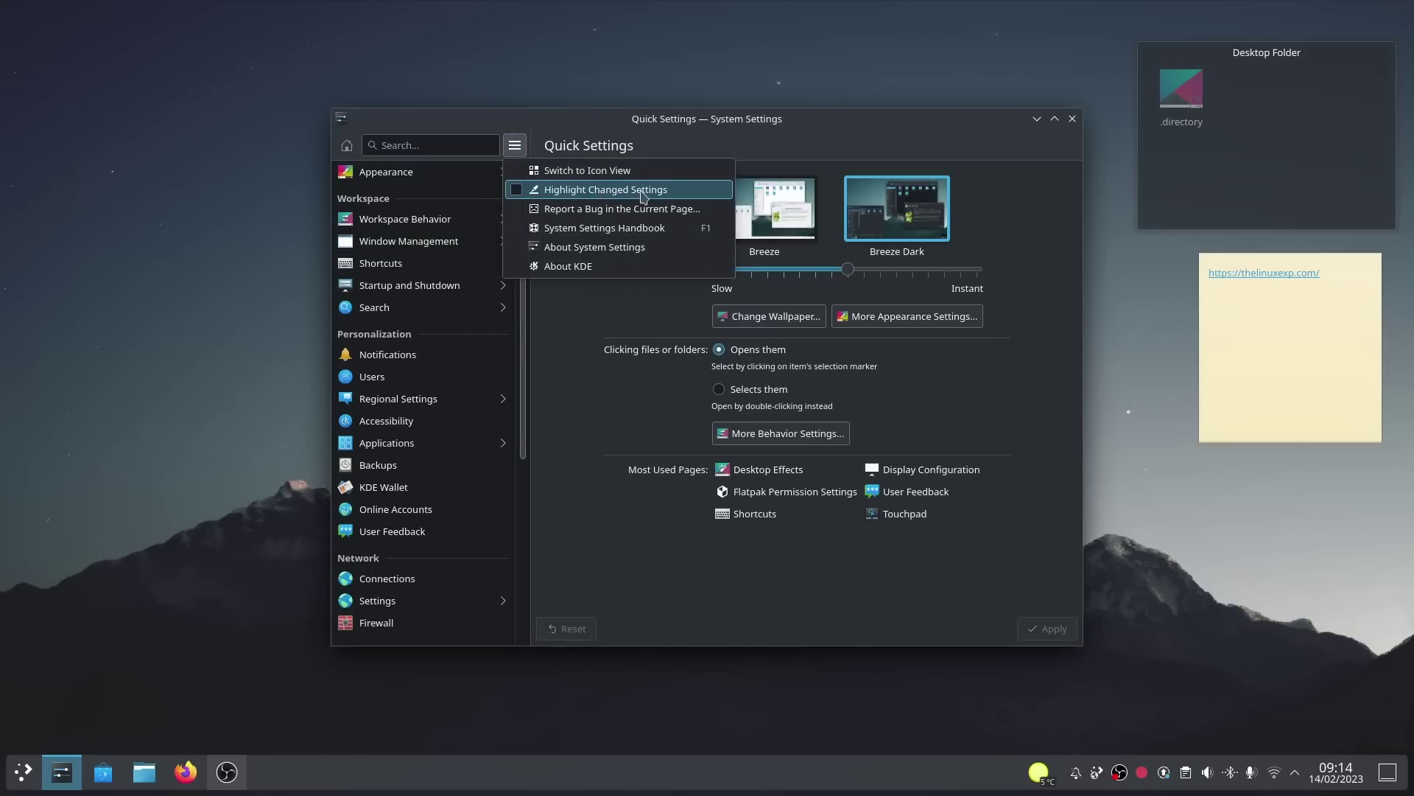
- Turn on highlighting of changed settings and navigate to Startup and Shutdown > Desktop Session
click(590, 190)
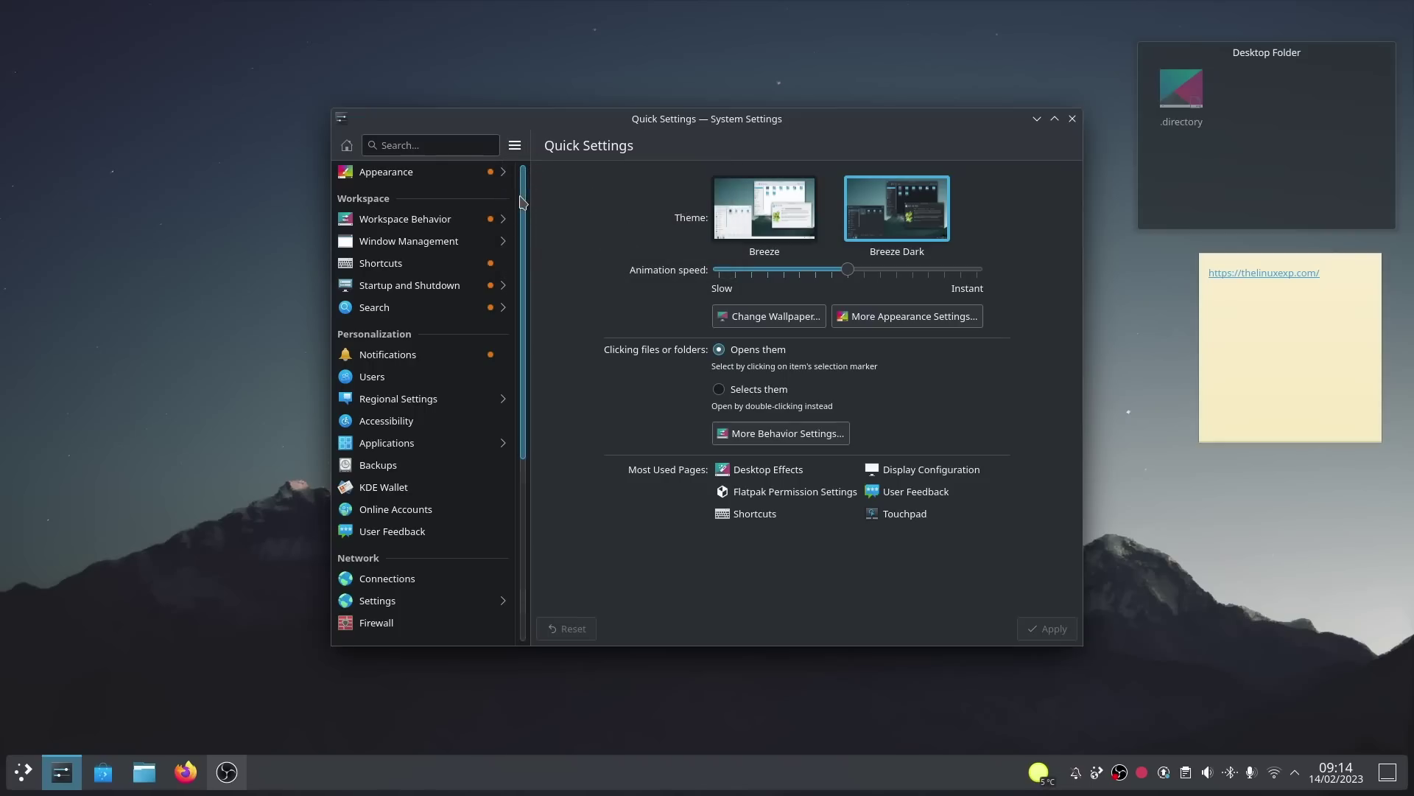
scroll(528, 243, down, 3)
drag(527, 243, 537, 436)
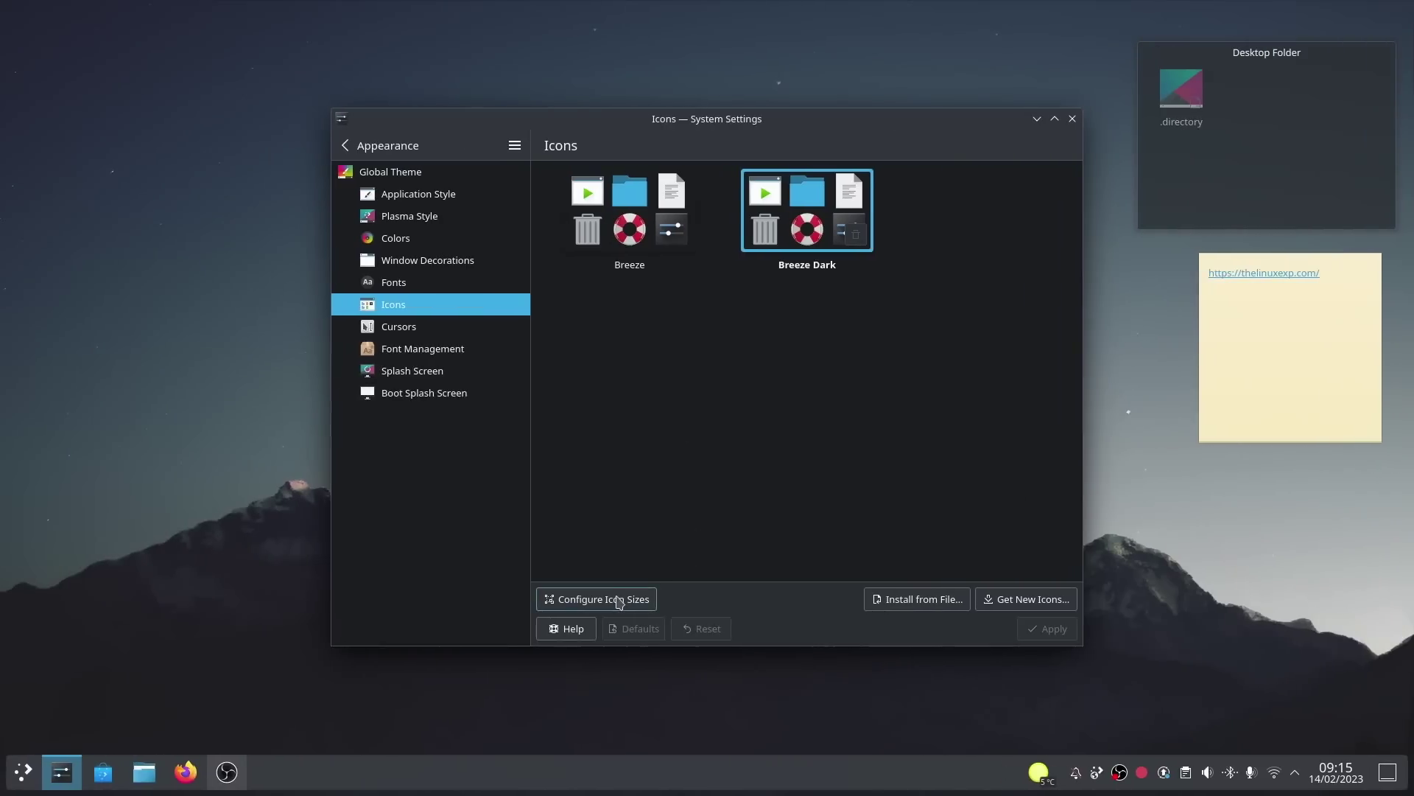
- Check the Secondary Toolbars and Small Icons (16) icon sizes, then view and close cursor launch feedback options
click(618, 600)
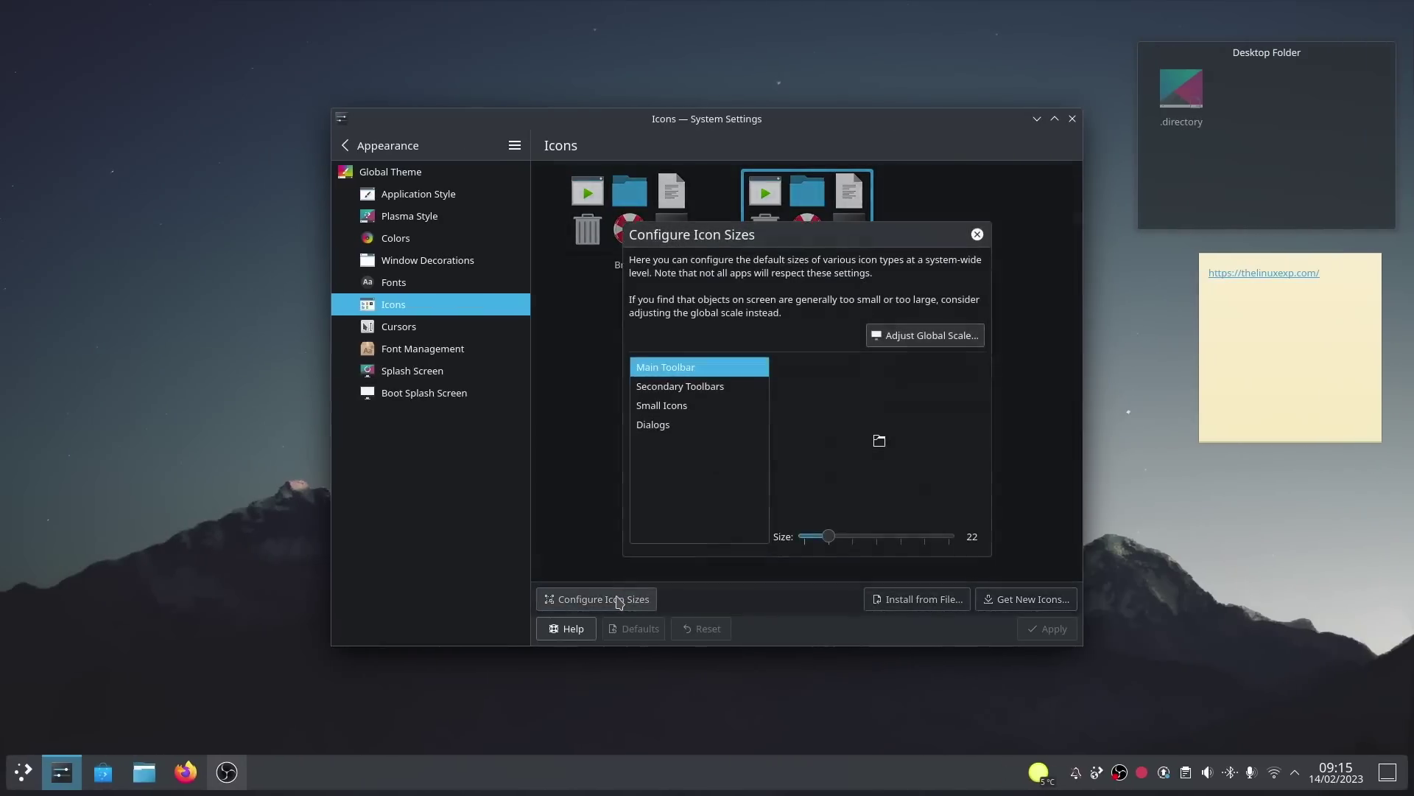
click(720, 388)
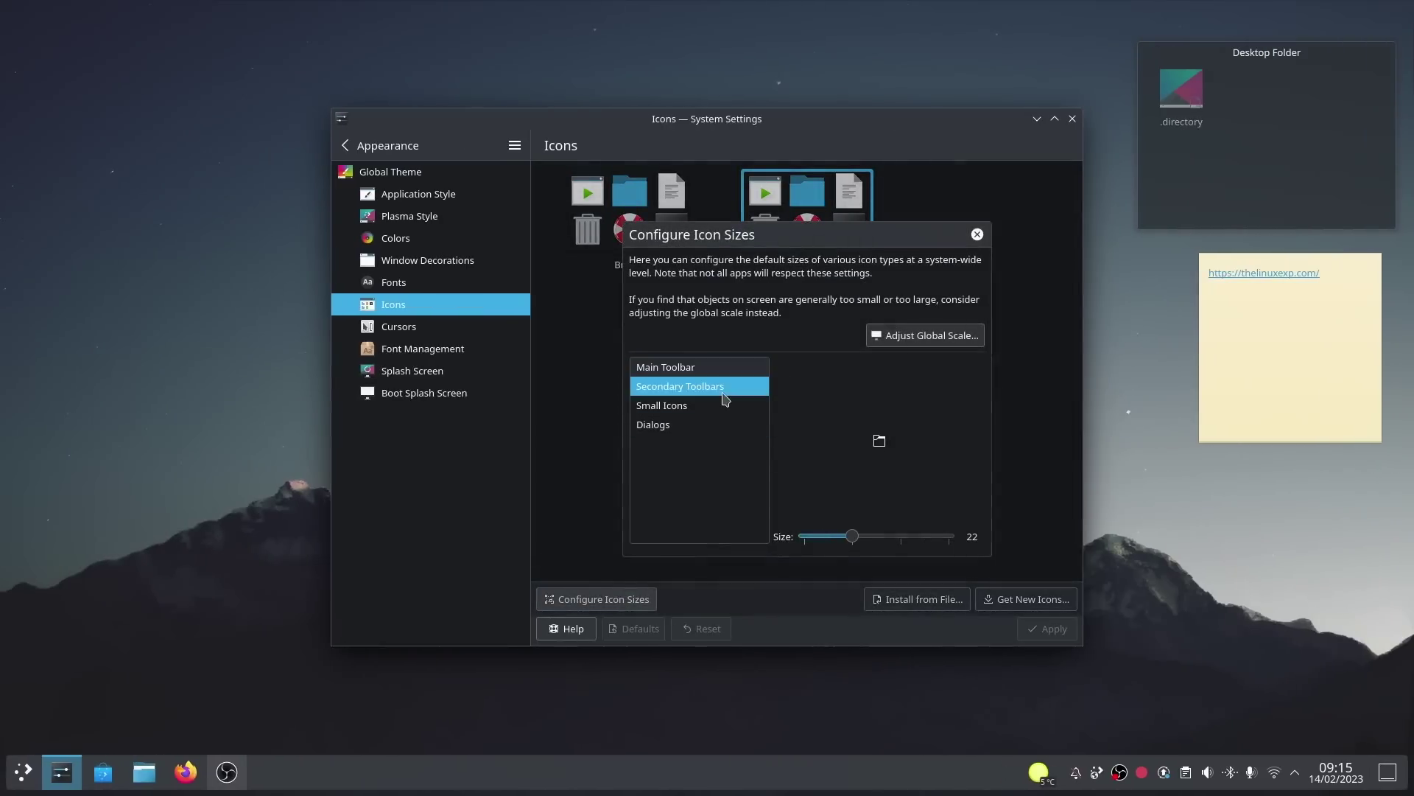
click(690, 407)
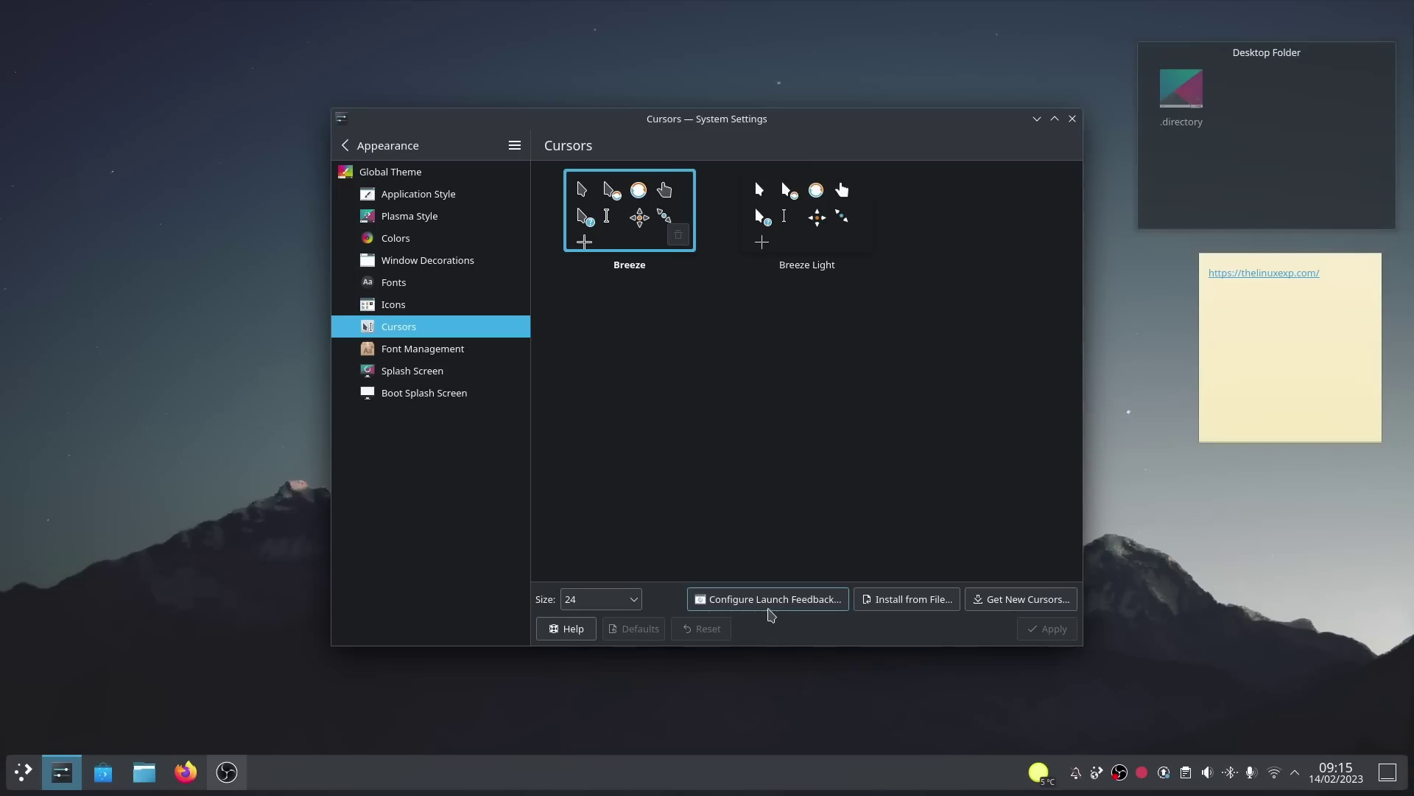
click(768, 607)
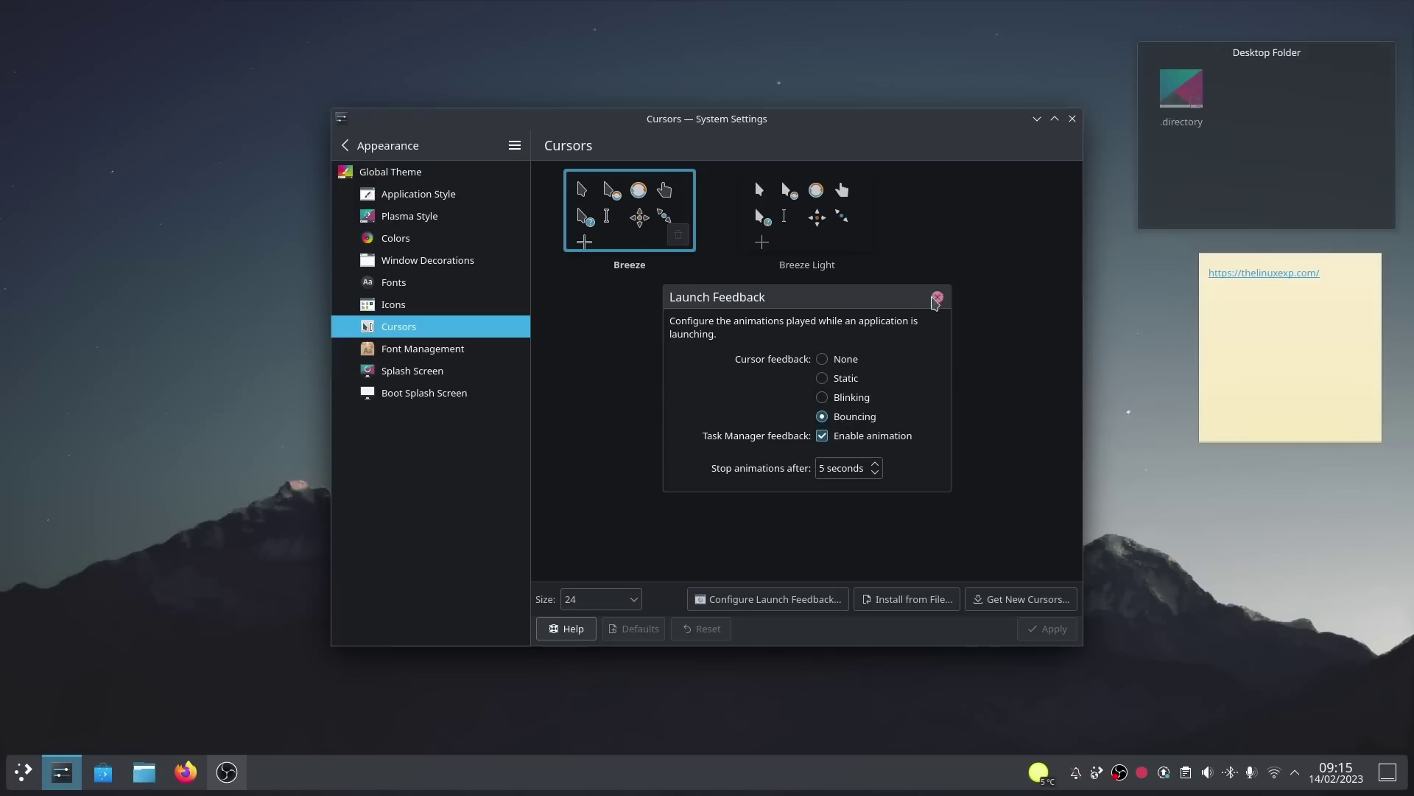
click(937, 297)
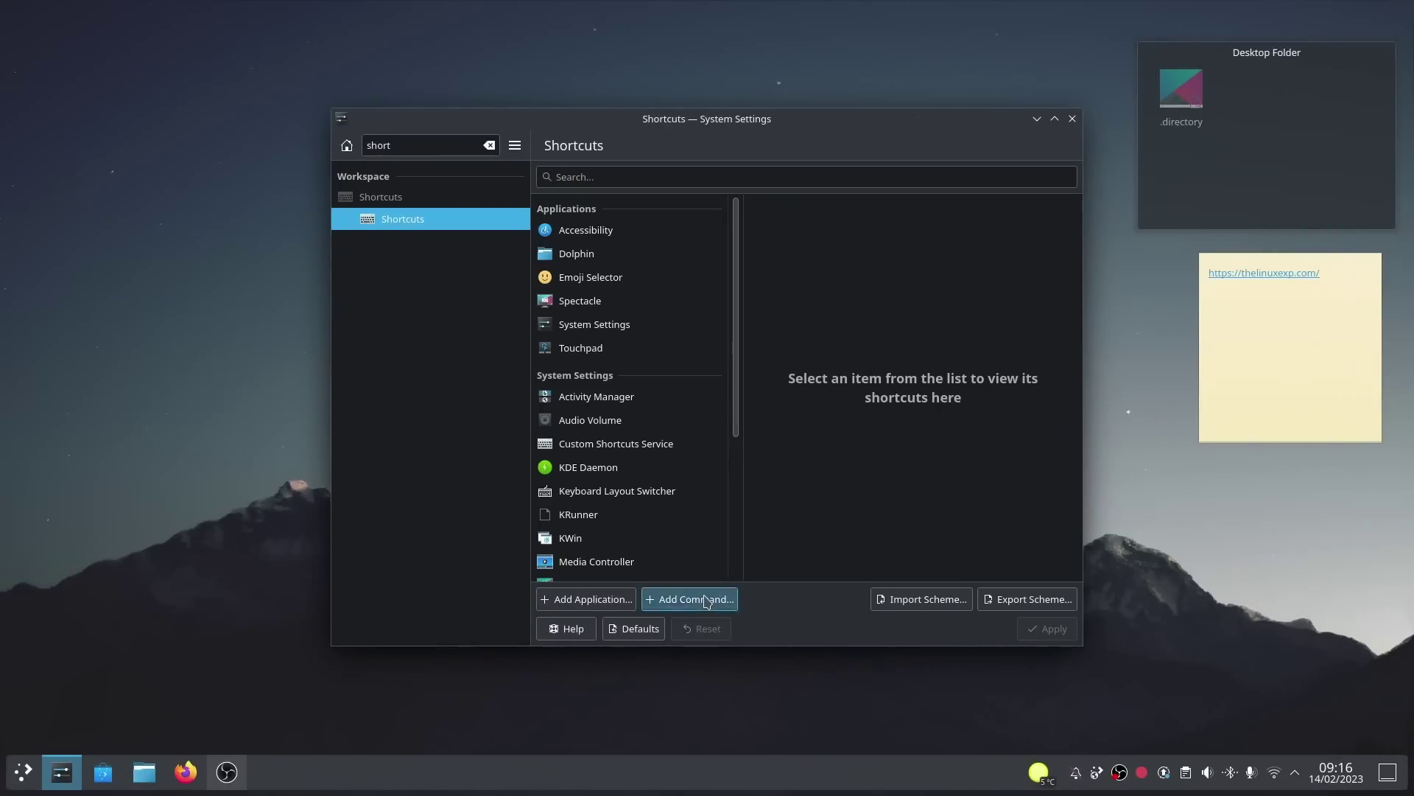
- Start adding a custom command shortcut, browse for a script file, then cancel the file chooser
click(705, 600)
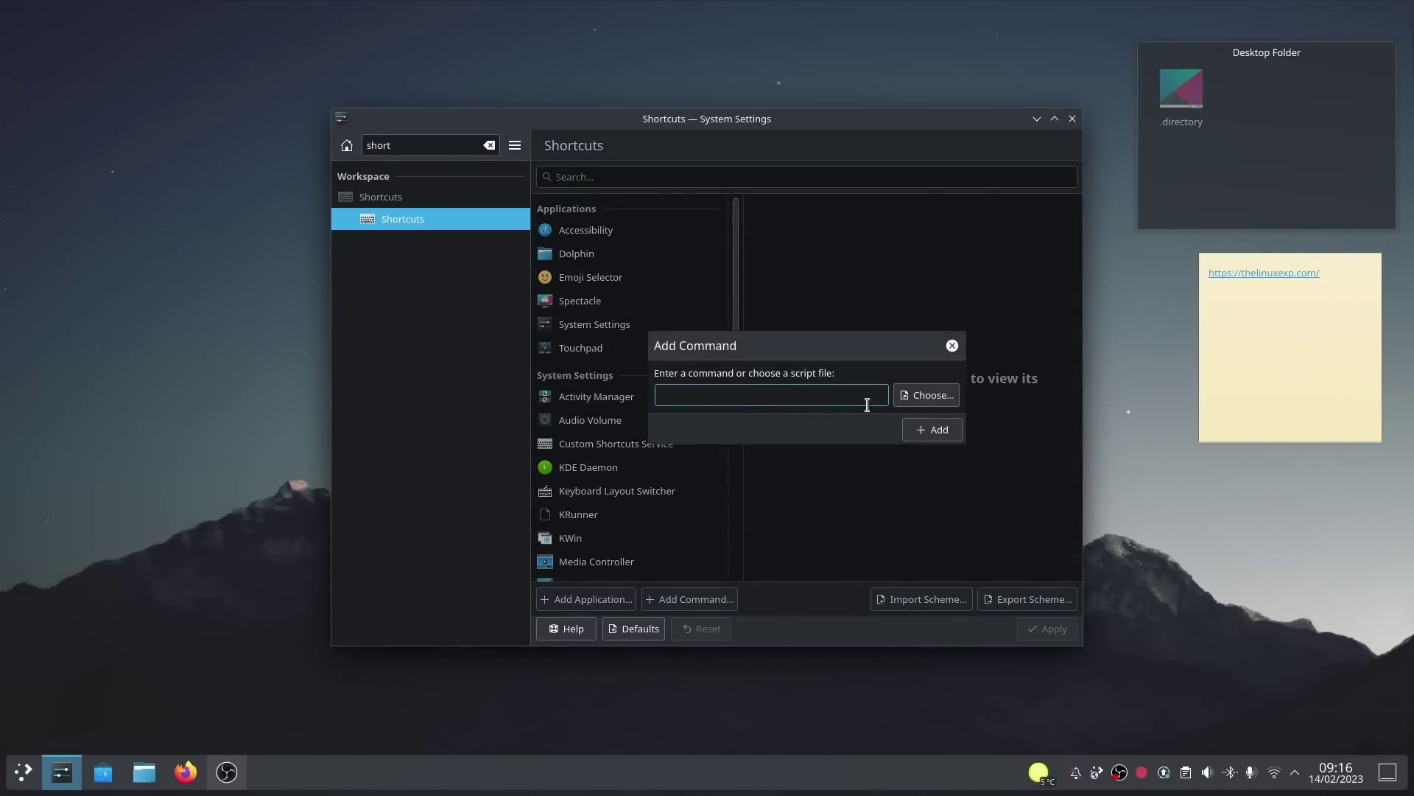
click(932, 402)
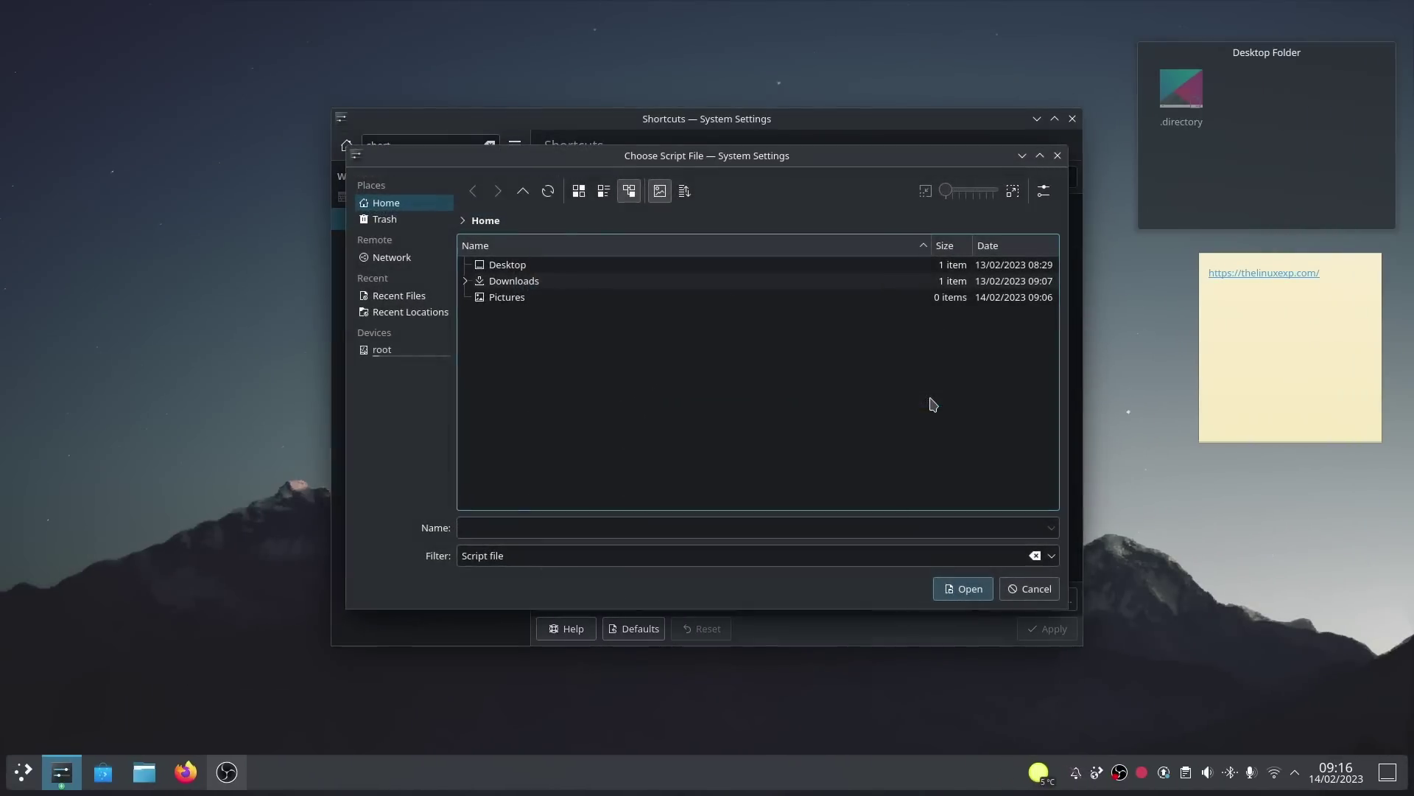
click(1021, 589)
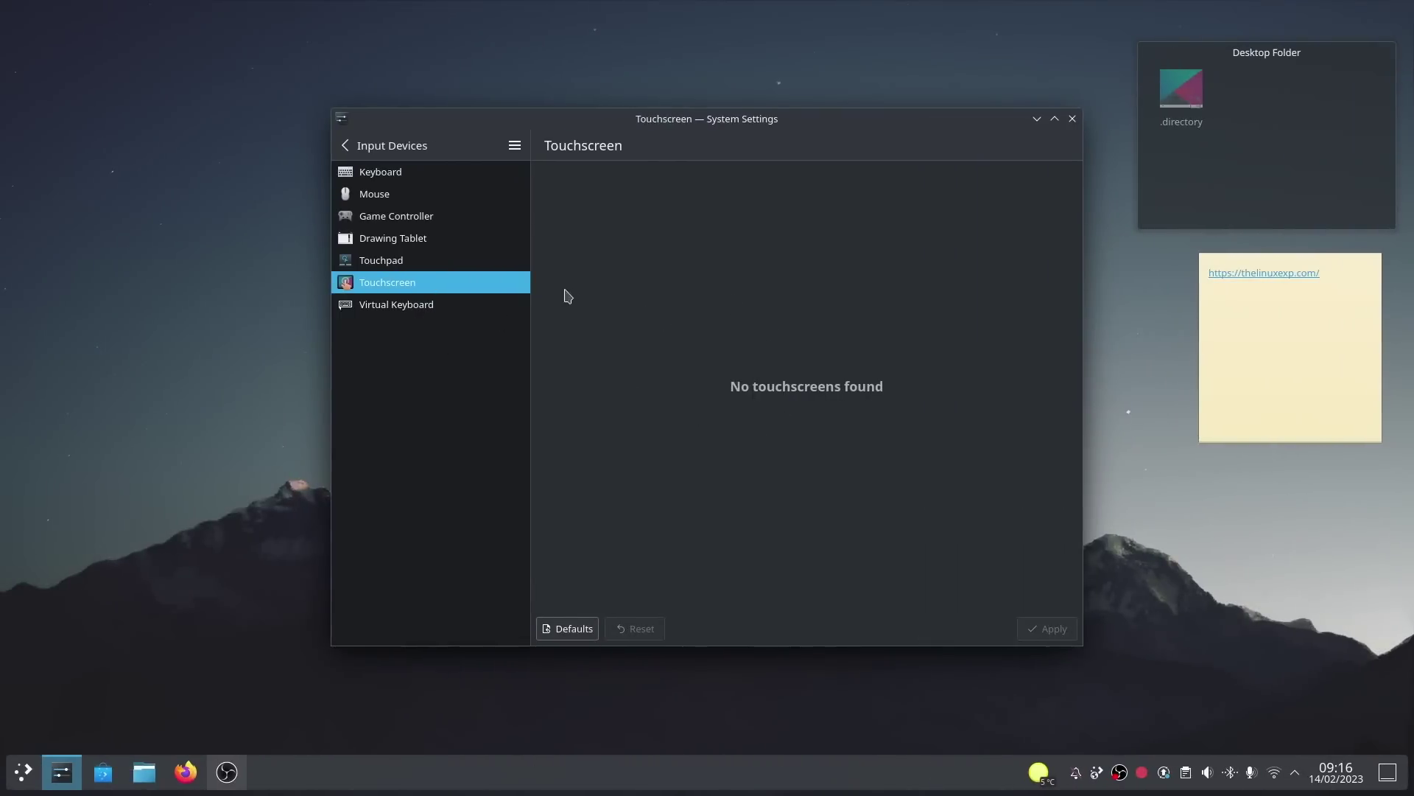
- Open the Drawing Tablet settings page
click(457, 241)
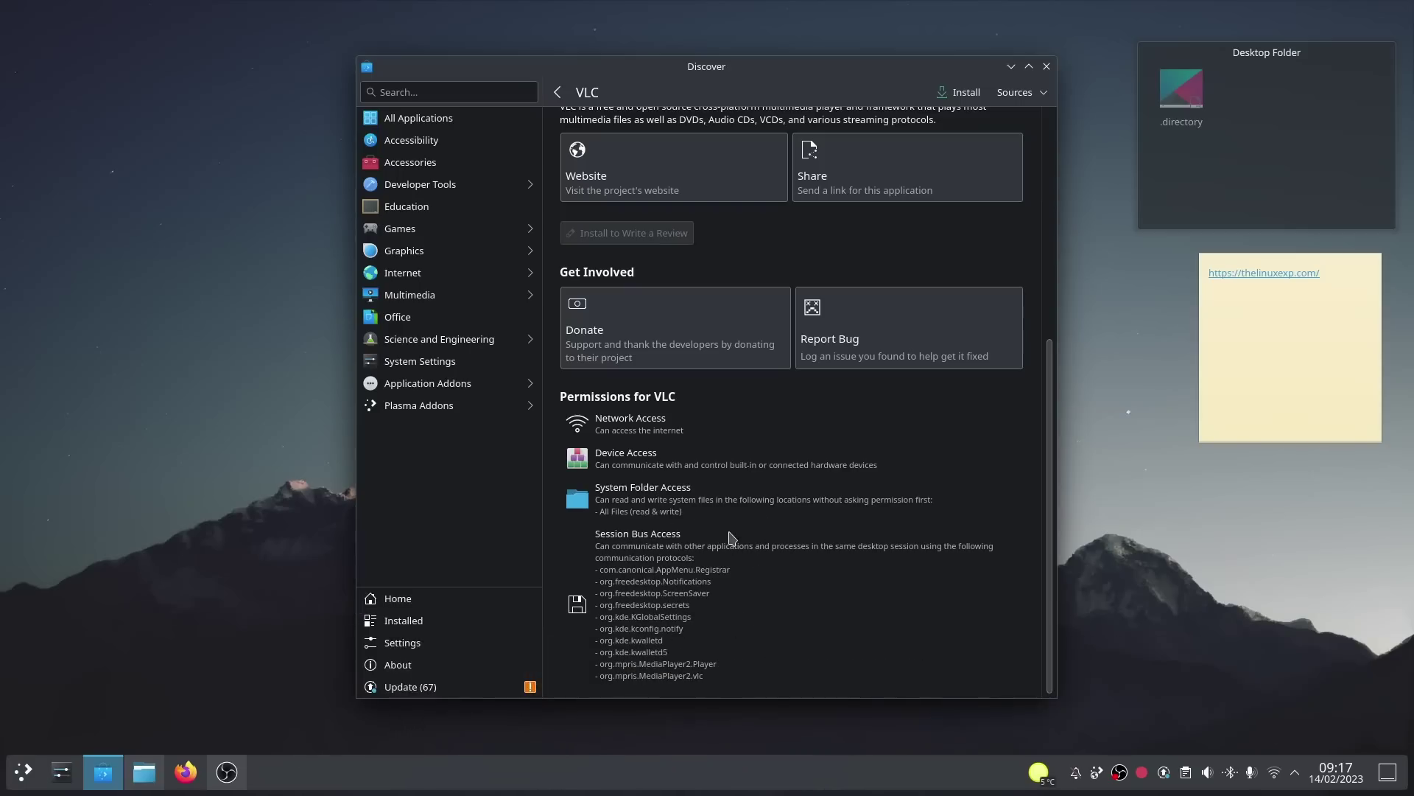
- Browse the All Applications listing in Discover
click(448, 120)
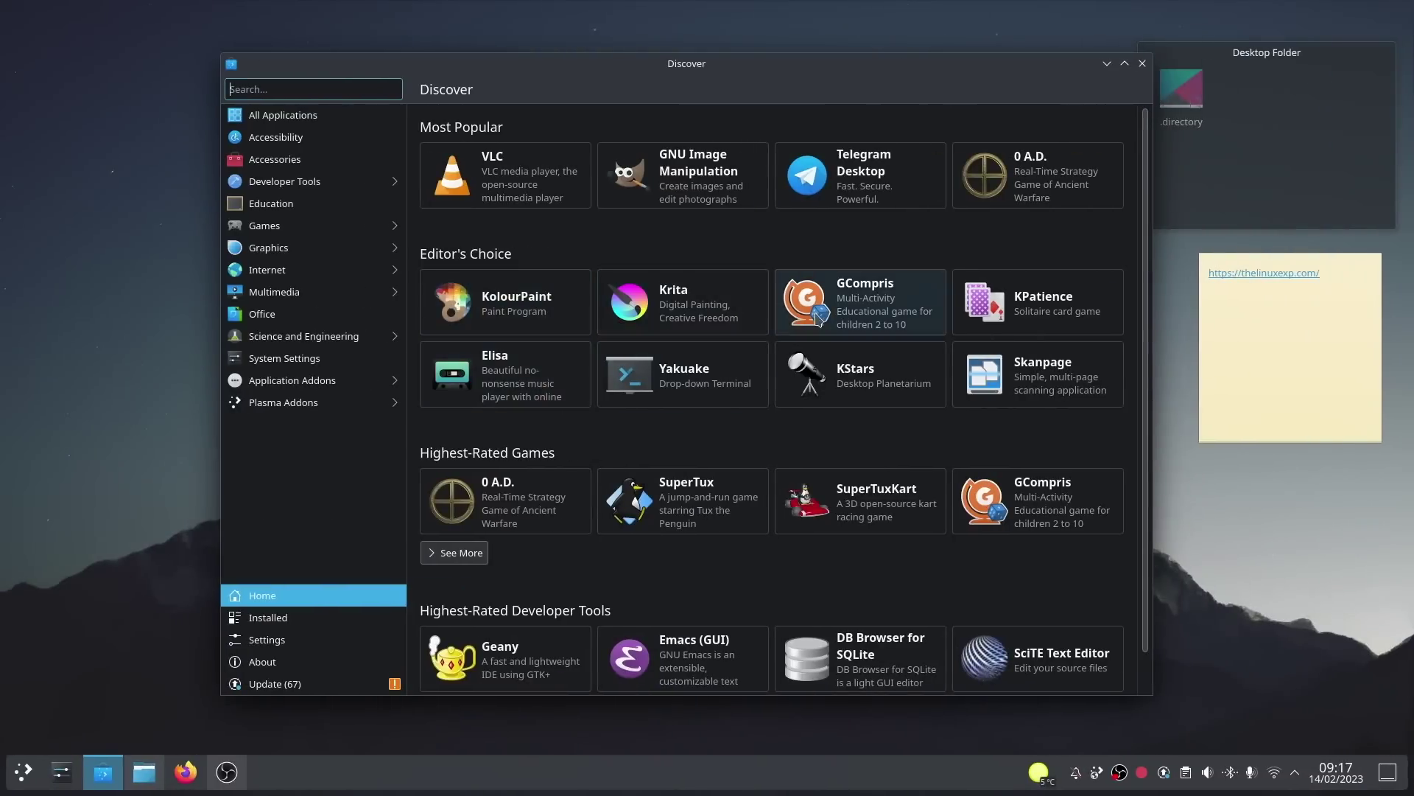
scroll(838, 464, down, 1)
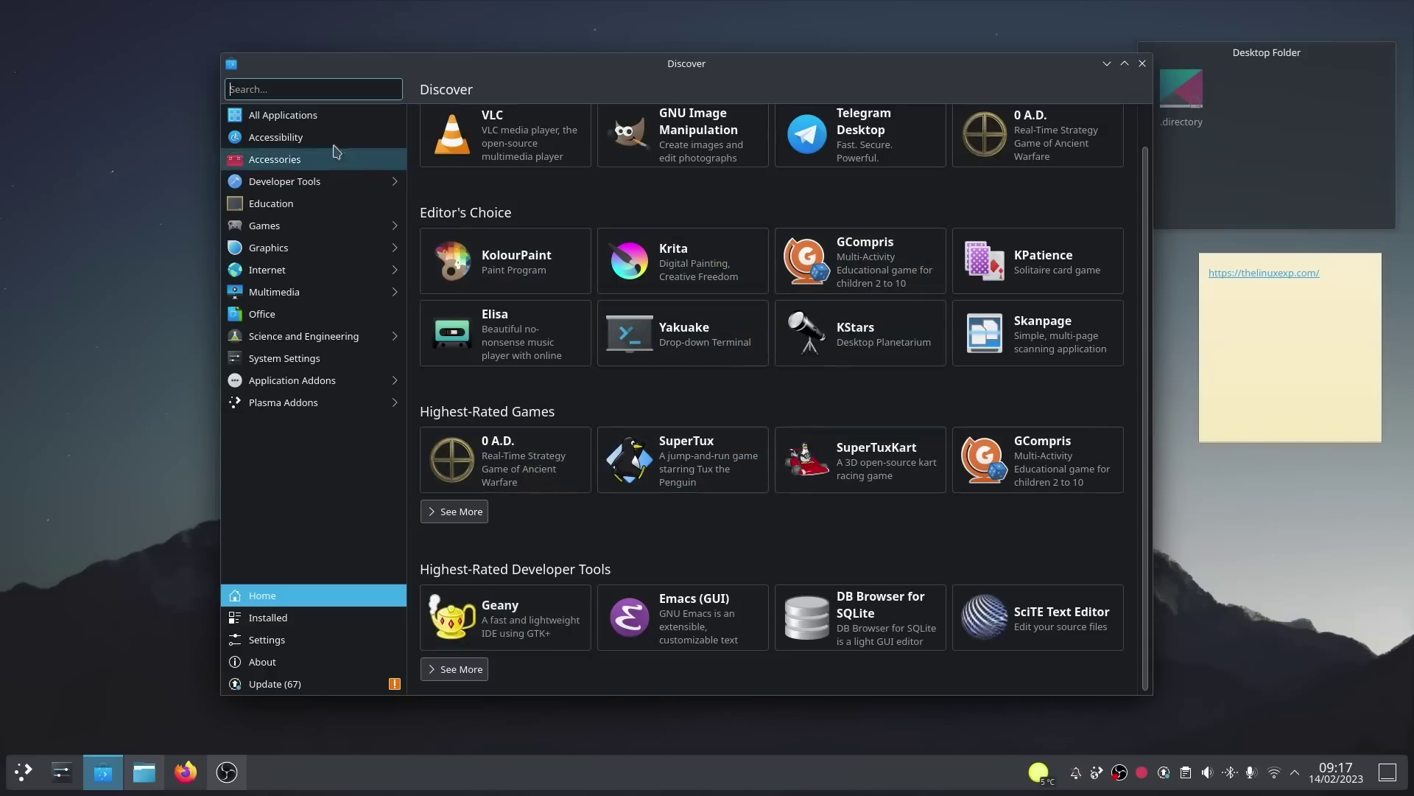
click(331, 122)
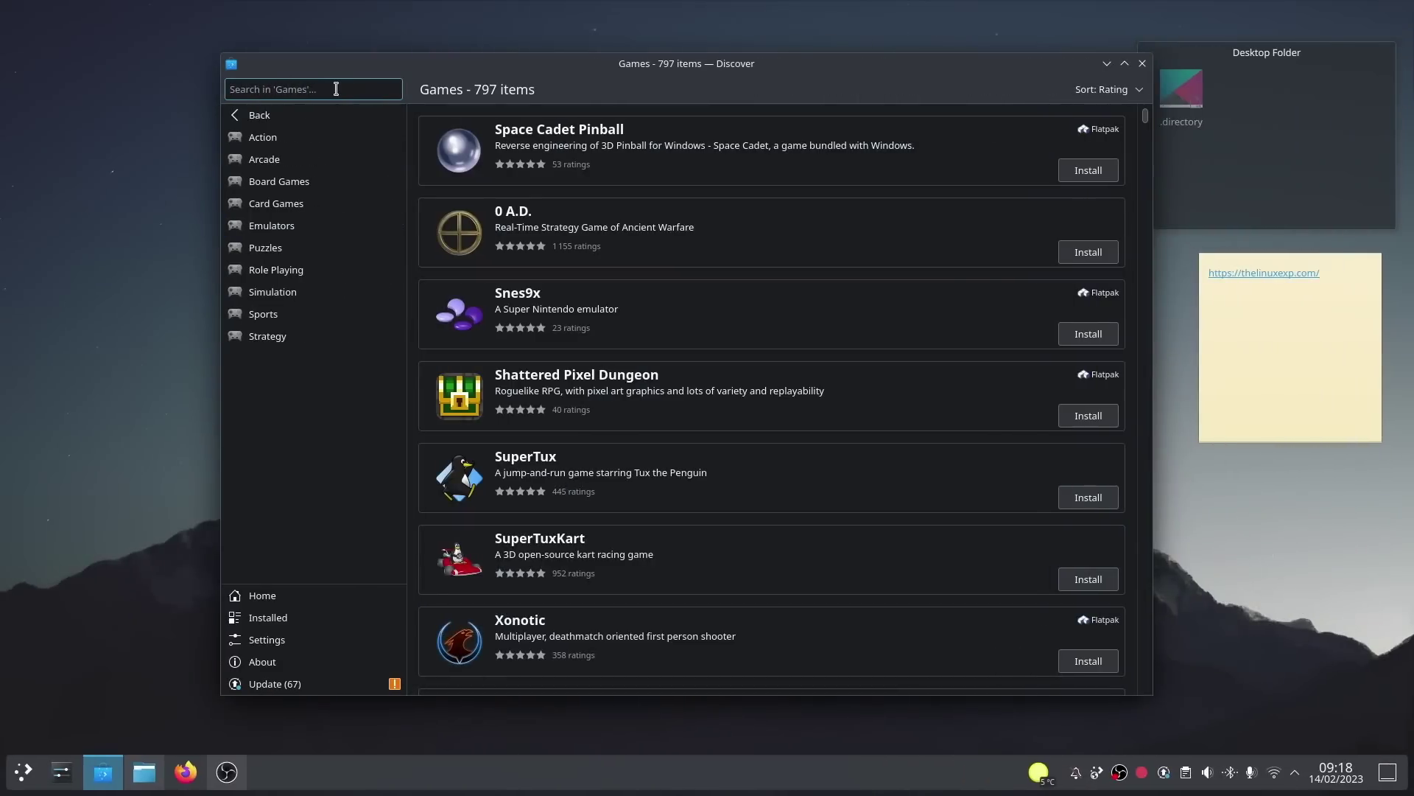
- Search Games for 'gimp', then widen the search to all categories
click(336, 88)
text(gimp)
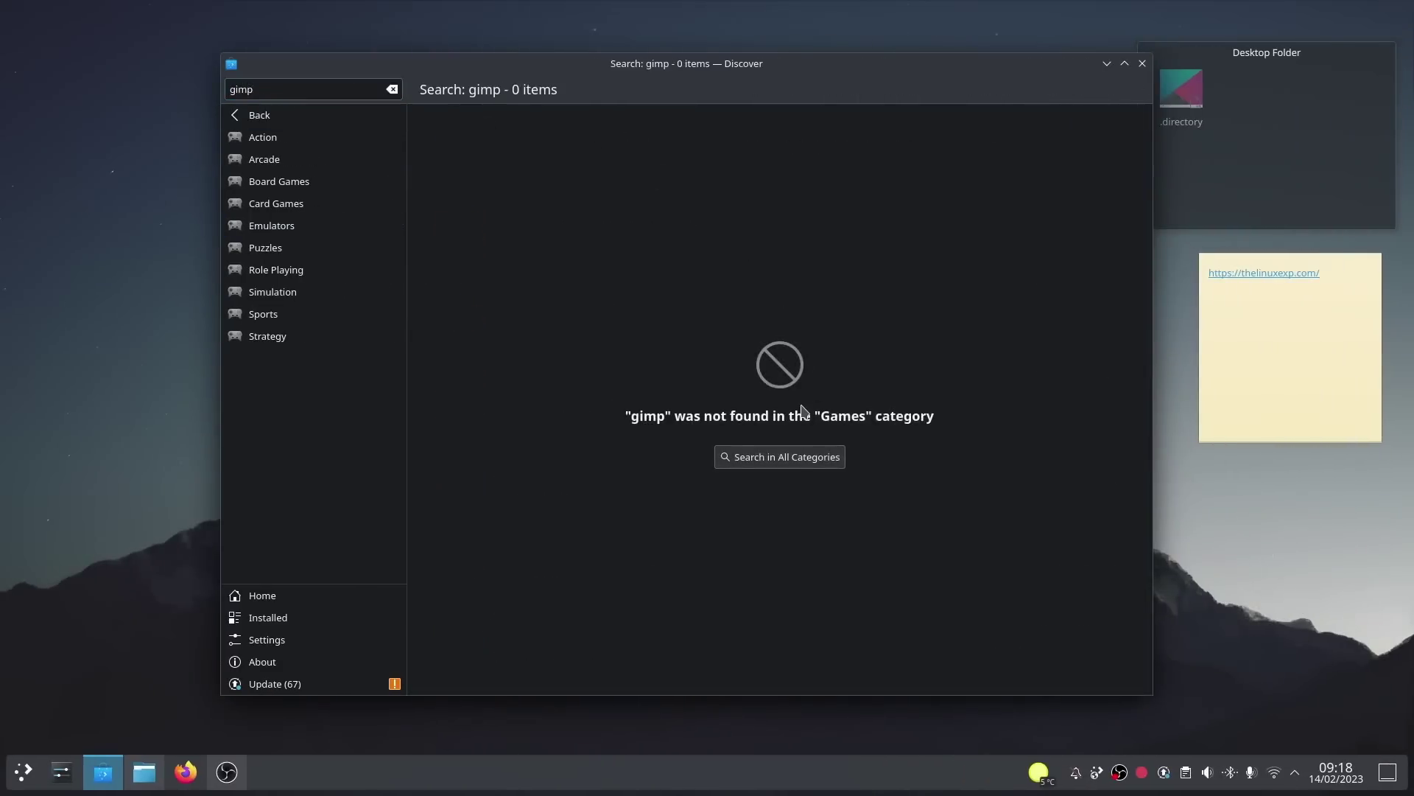
click(797, 462)
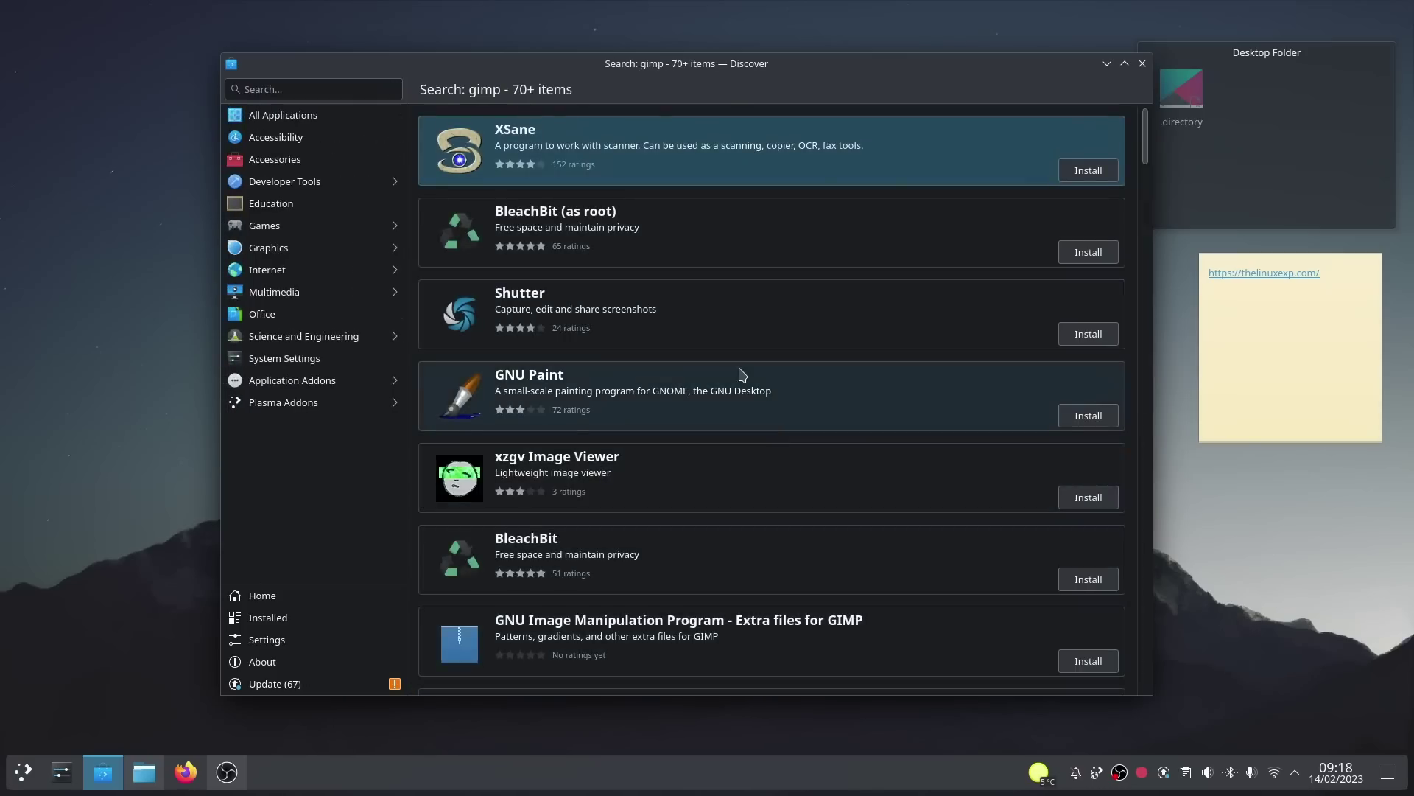
scroll(742, 373, down, 2)
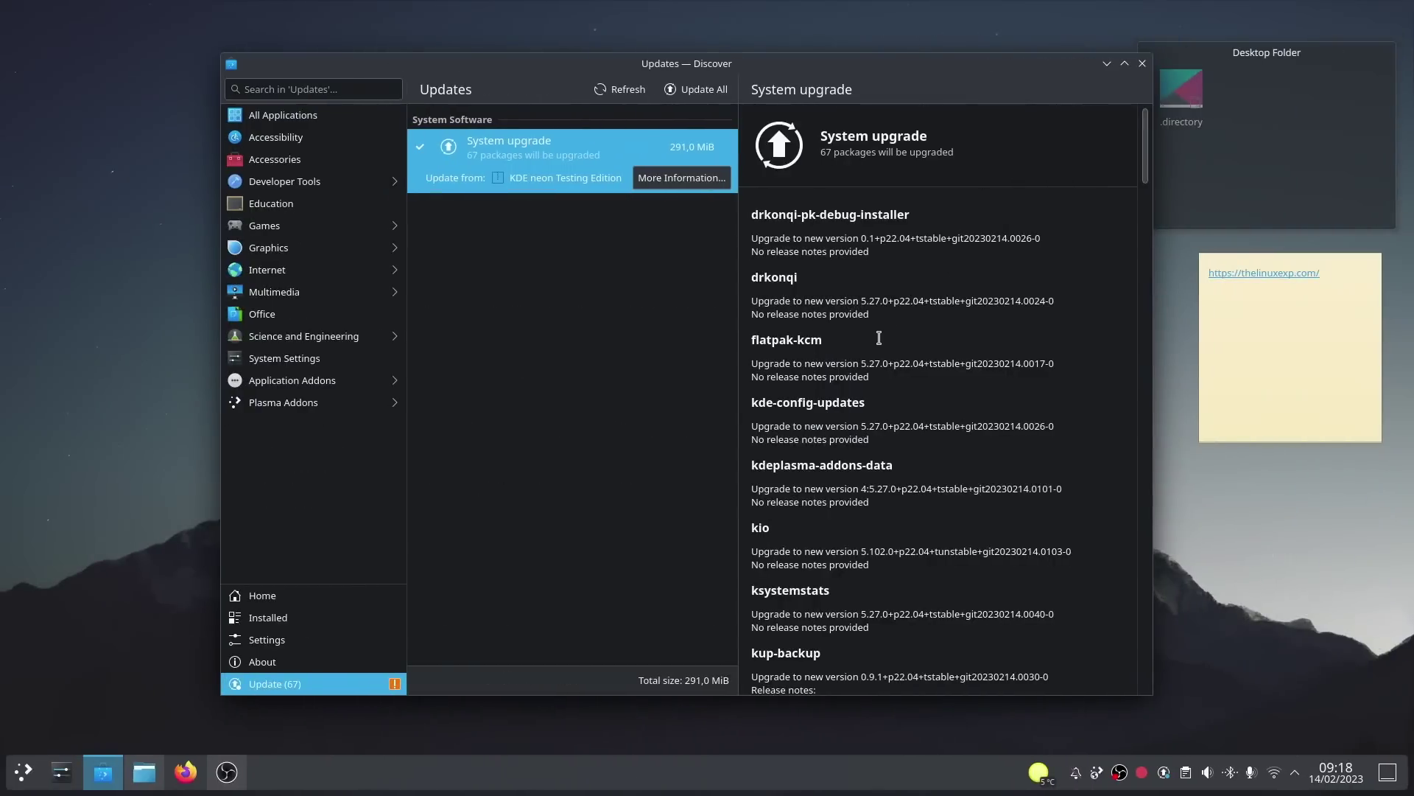
- Scroll through the System upgrade details to check the 67 package versions
scroll(879, 337, down, 10)
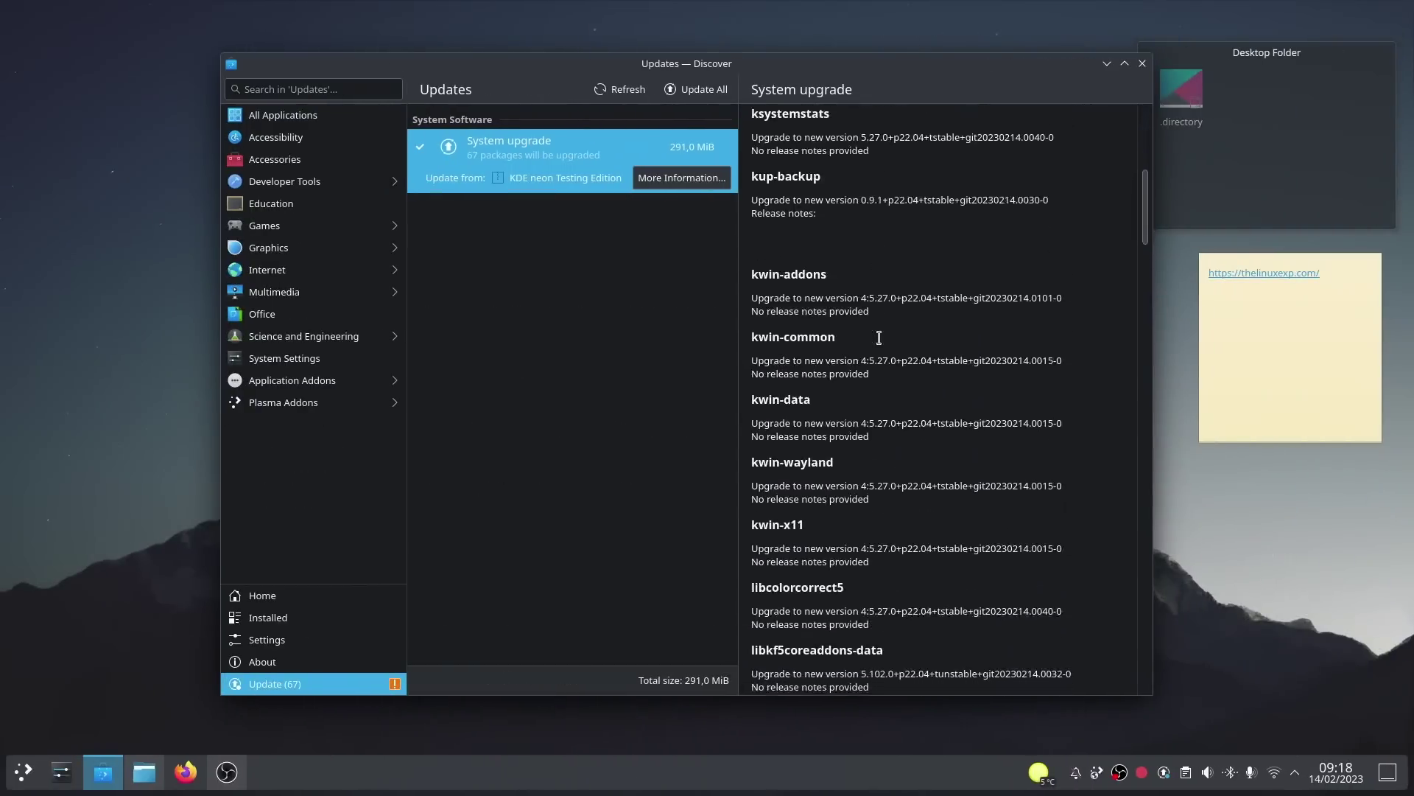
scroll(879, 337, down, 10)
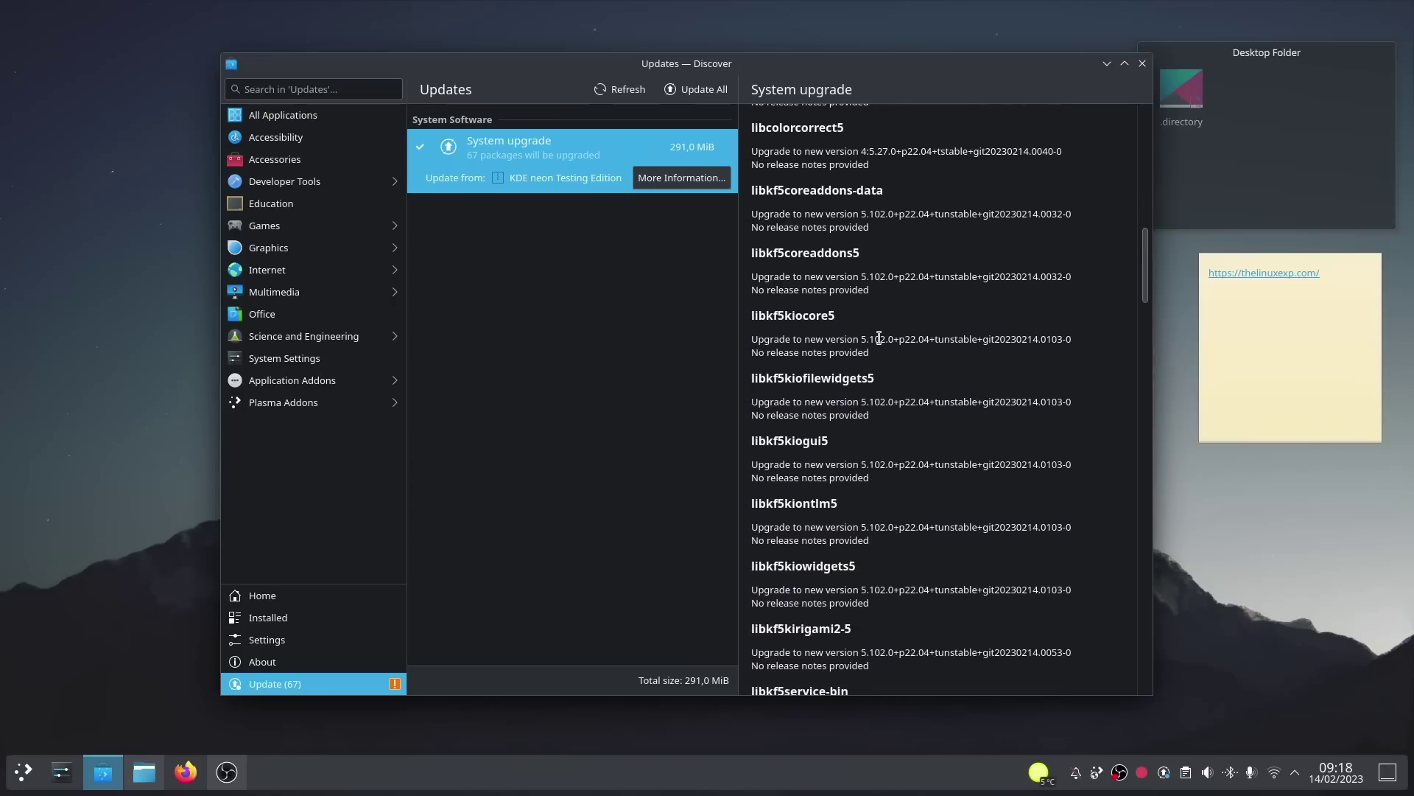
scroll(879, 338, down, 5)
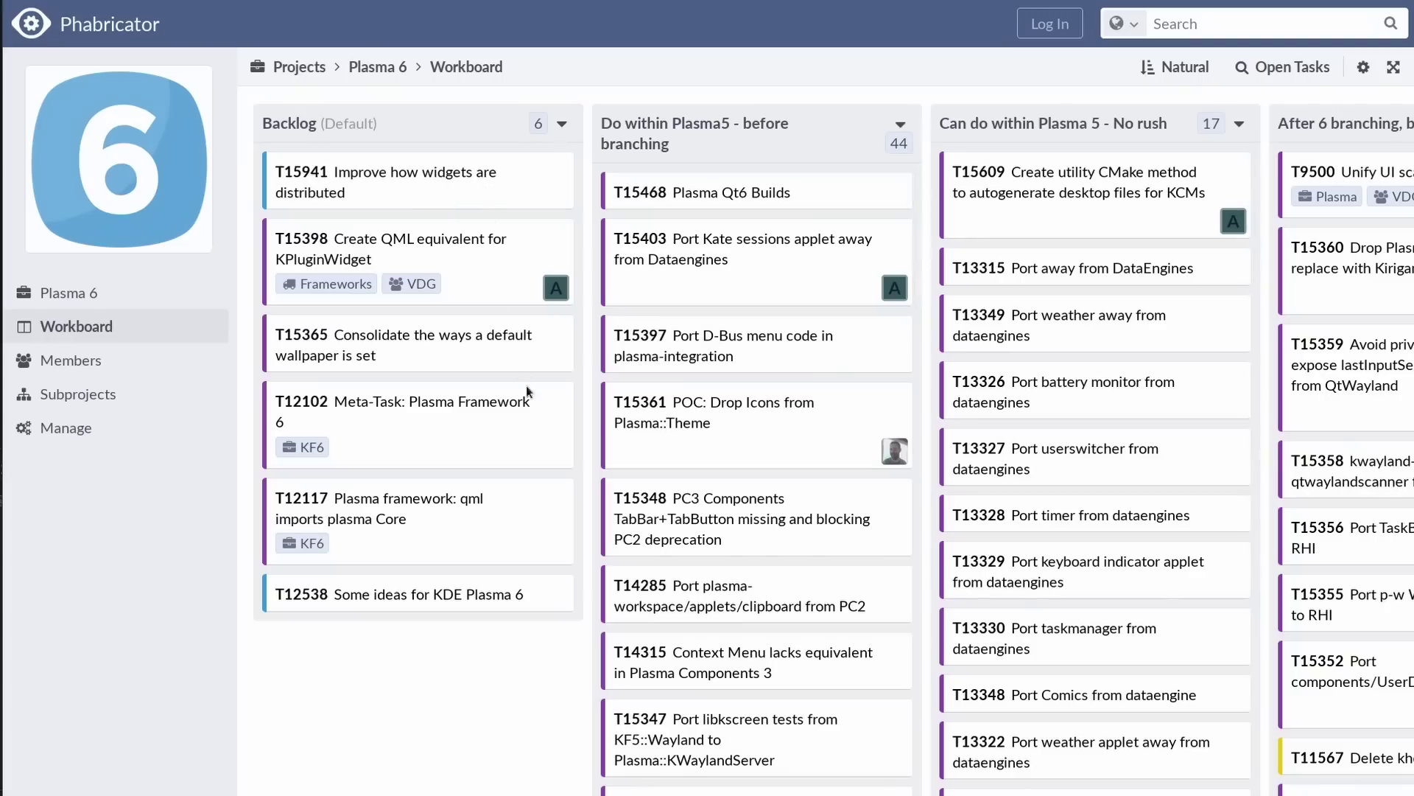
- Widen the Discover window to fit four app cards per row and shift it further left
scroll(521, 403, right, 4)
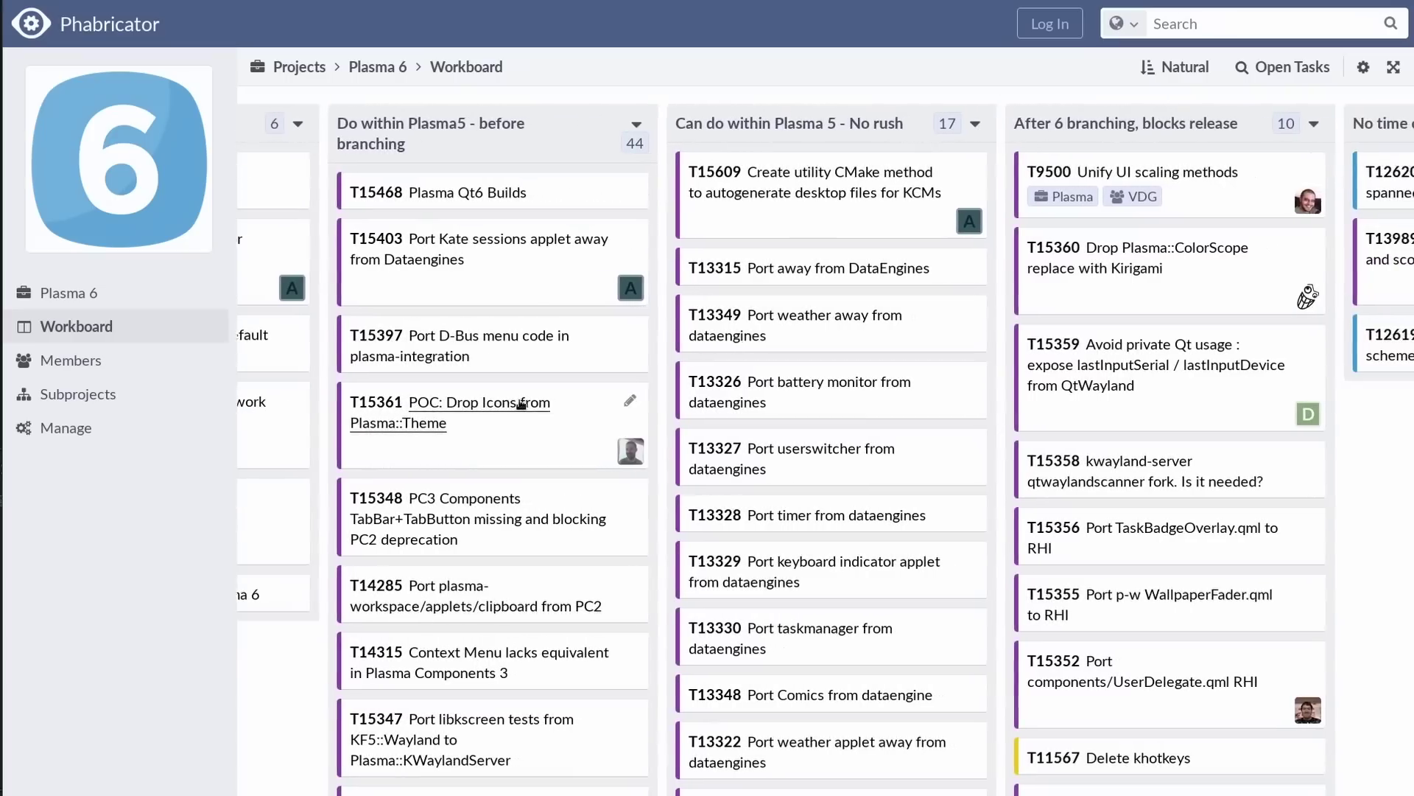
scroll(604, 540, down, 15)
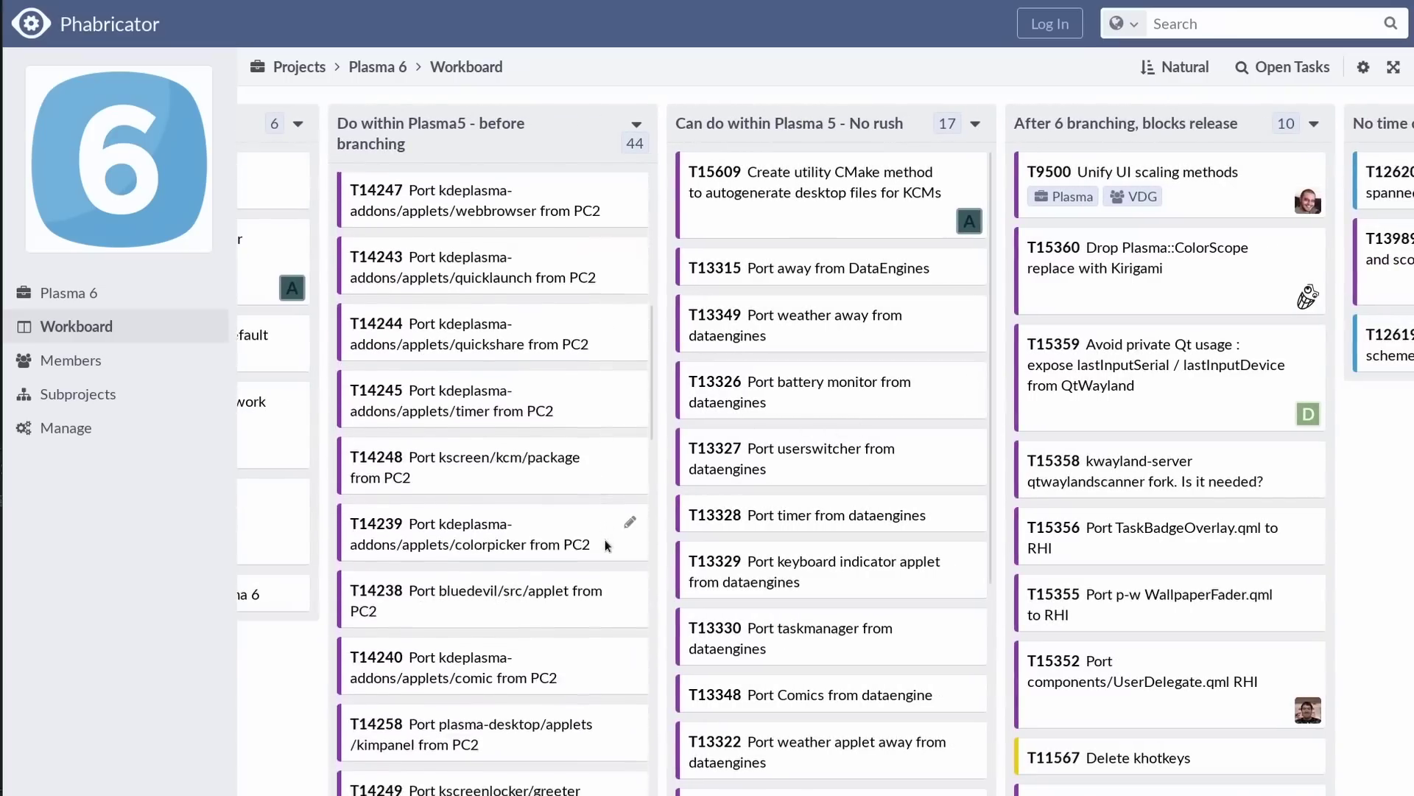
scroll(602, 532, down, 15)
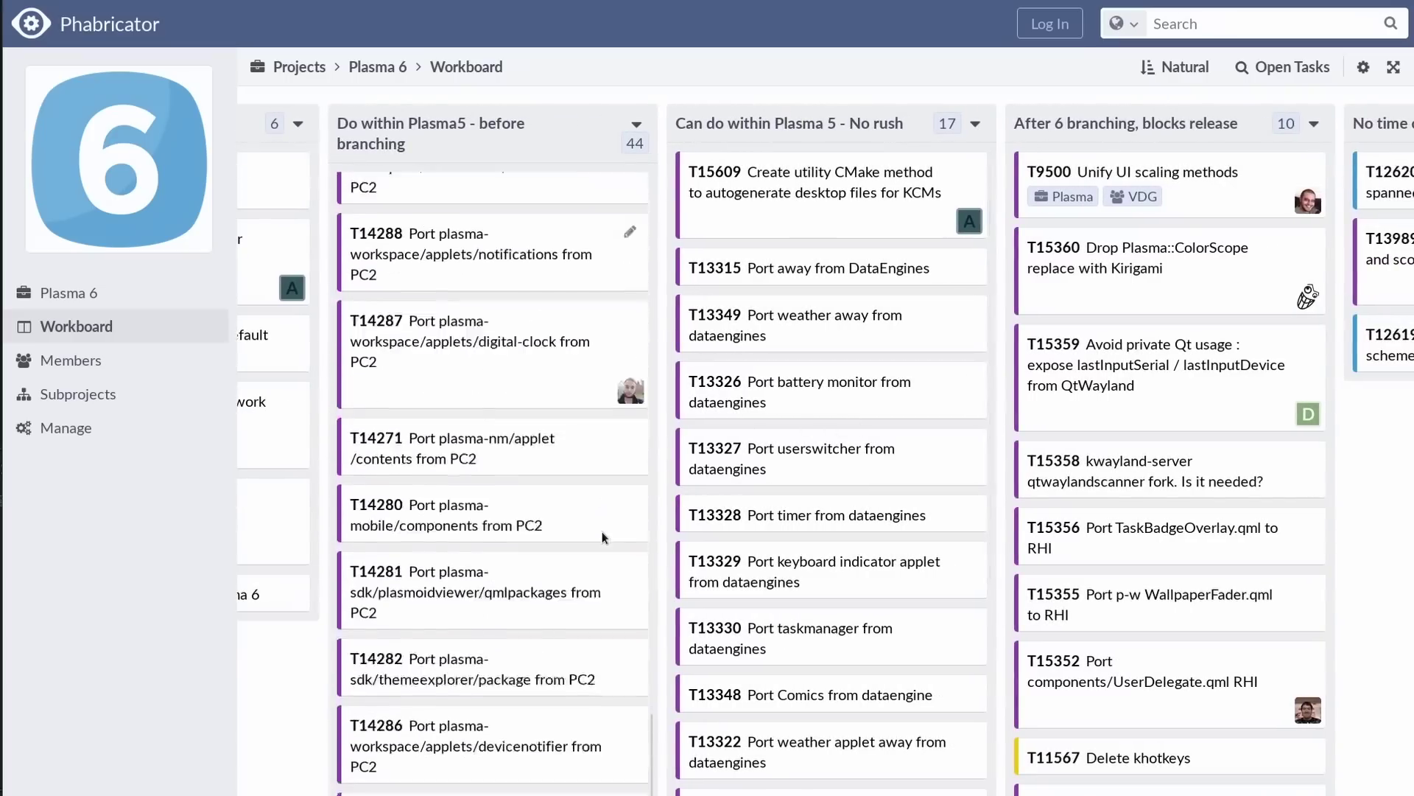
scroll(573, 523, right, 3)
scroll(677, 487, down, 5)
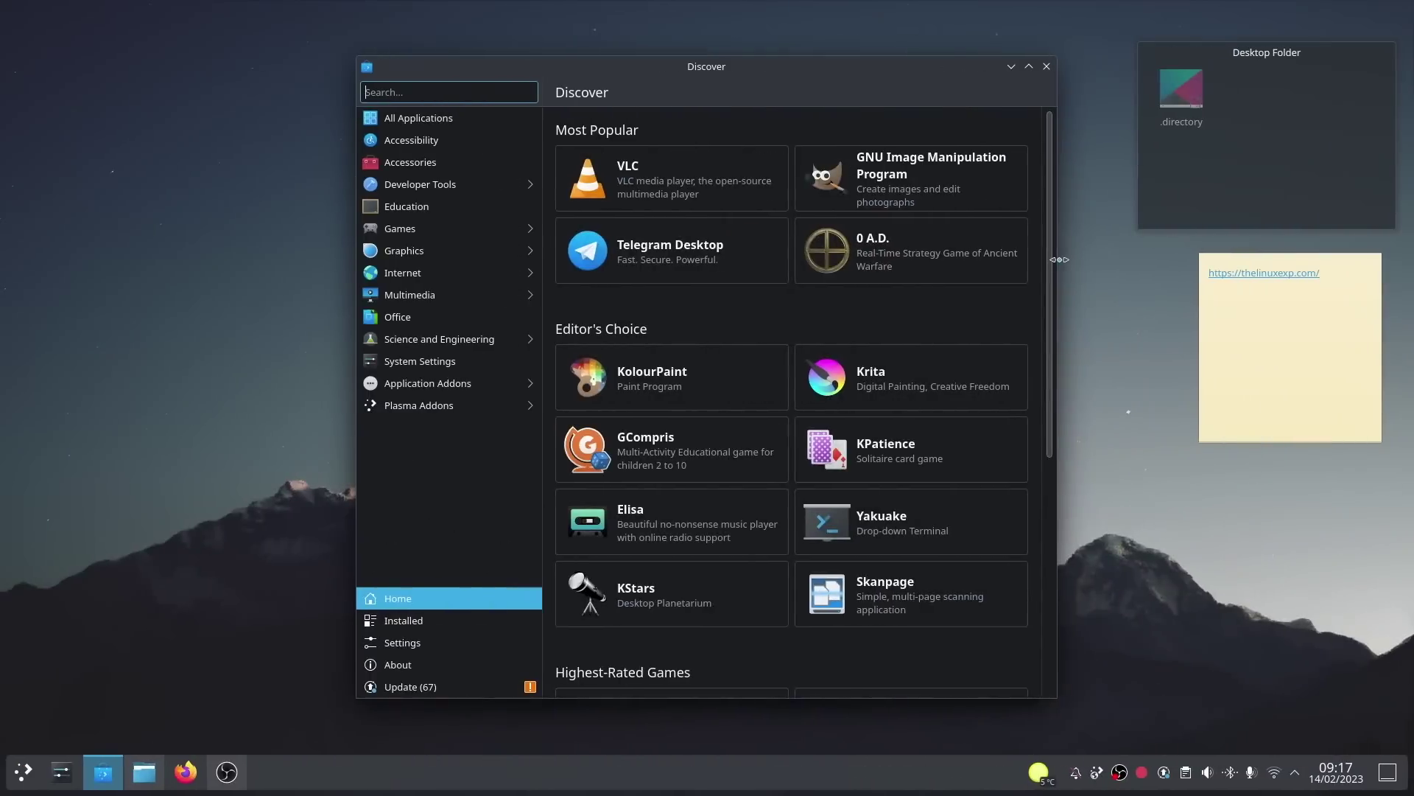
drag(1227, 261, 1290, 266)
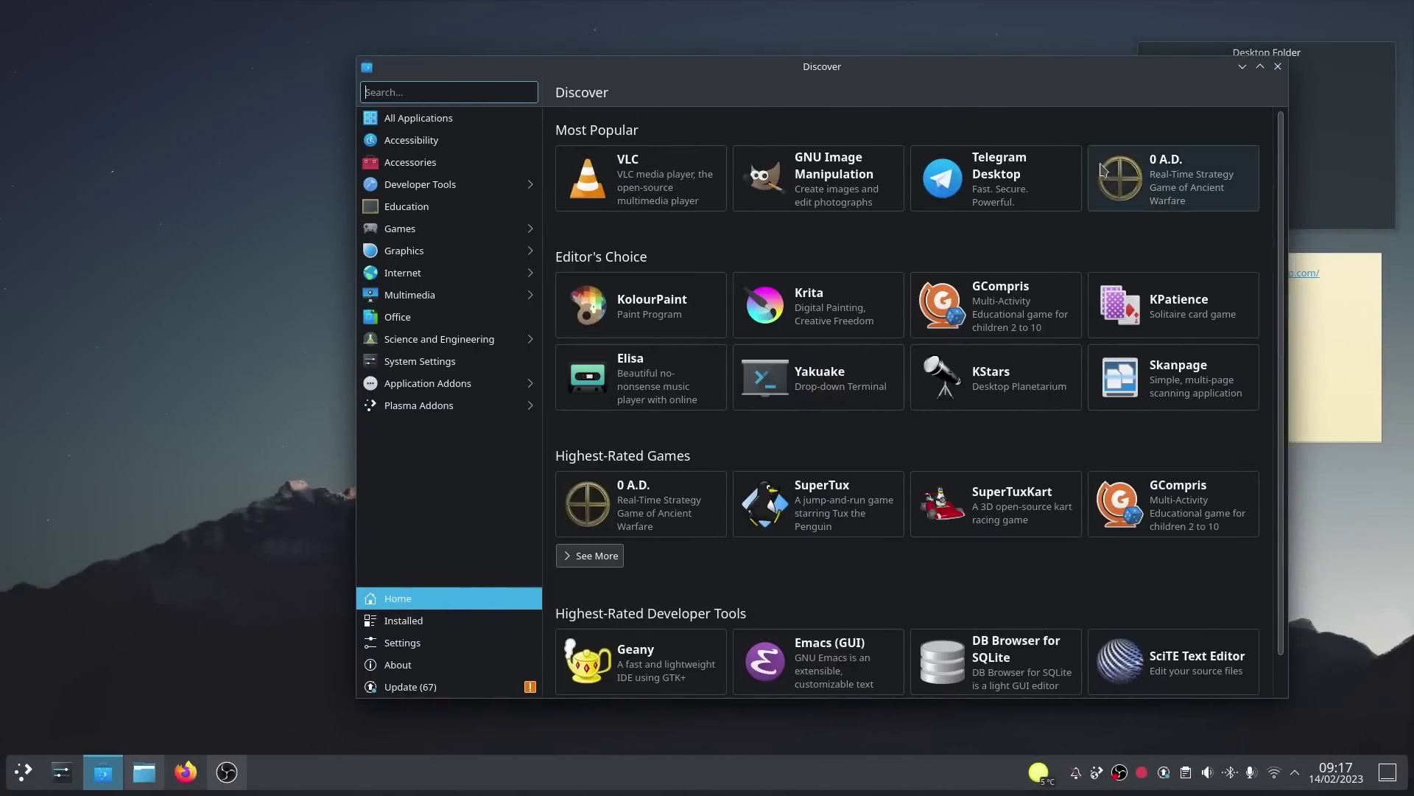
drag(1021, 74, 886, 71)
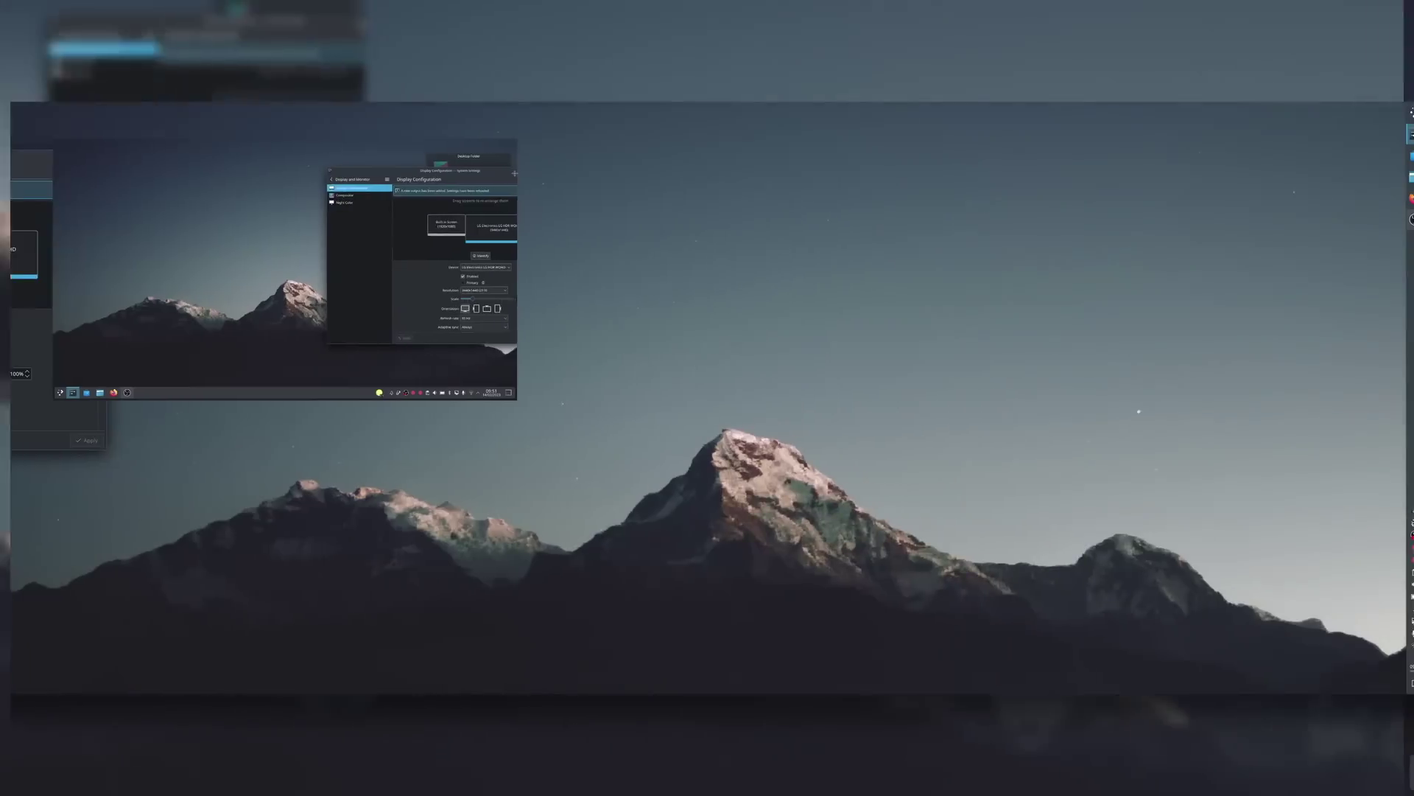
- Move the Display Configuration window onto the laptop's built-in left screen
drag(793, 216, 234, 169)
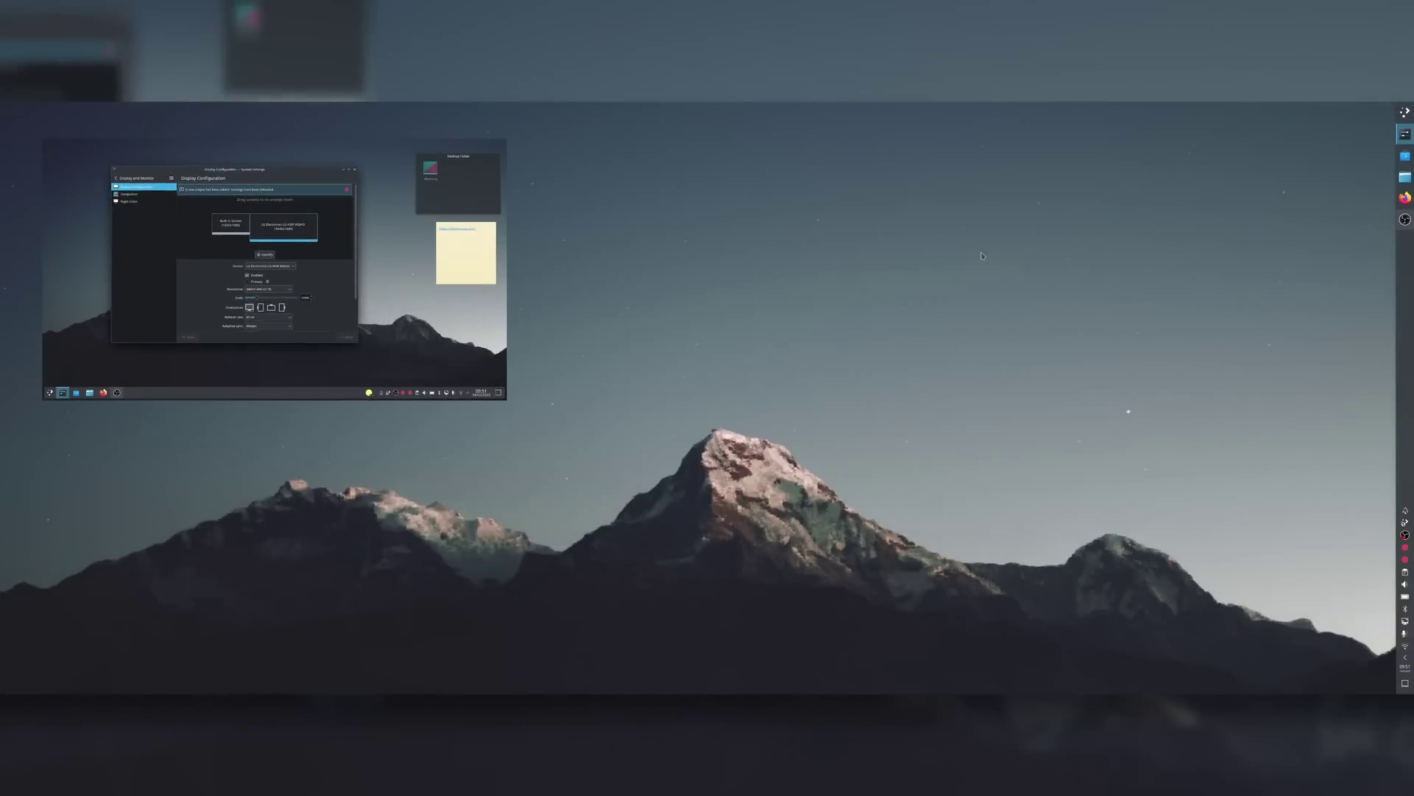